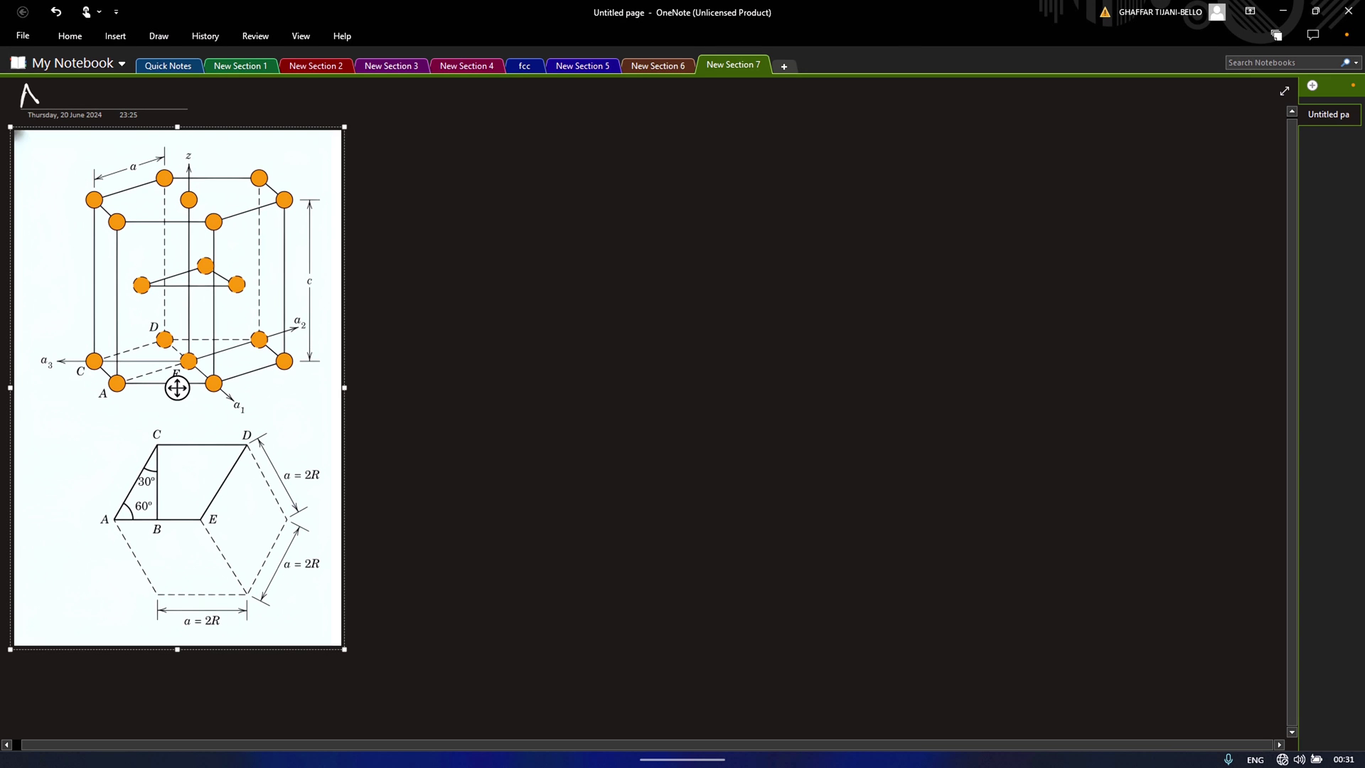
Step: Handwrite the page title "APF for HCP"
left_click_drag(46, 84, 69, 108)
mouse_move(63, 93)
left_mouse_down()
mouse_move(112, 108)
mouse_move(122, 93)
left_mouse_up()
mouse_move(122, 101)
left_mouse_down()
mouse_move(141, 91)
mouse_move(160, 103)
left_mouse_up()
mouse_move(174, 83)
left_mouse_down()
mouse_move(173, 103)
mouse_move(177, 93)
mouse_move(199, 106)
left_mouse_up()
mouse_move(202, 88)
left_mouse_down()
mouse_move(201, 107)
mouse_move(201, 92)
left_mouse_up()
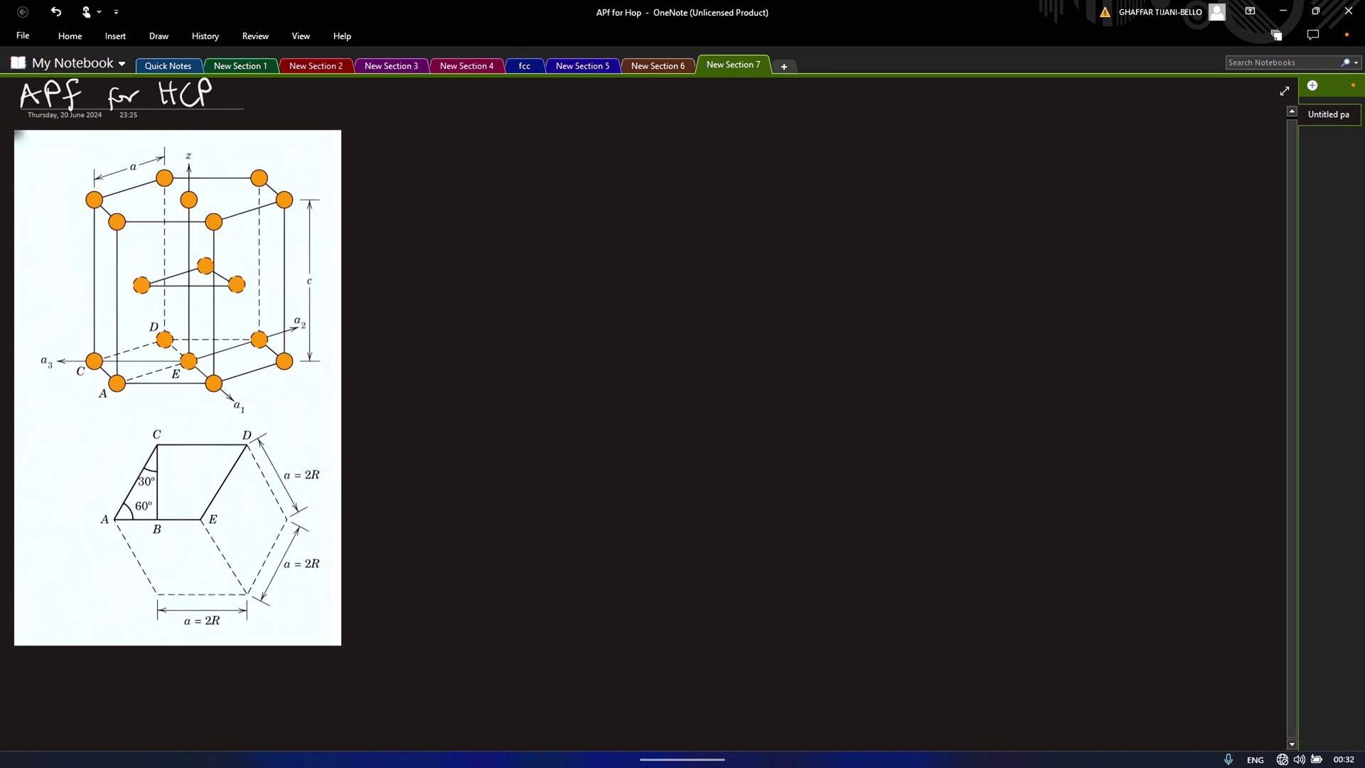
Step: Handwrite "Volume of atom 4/3 πr³" near the top of the page and underline the formula twice
mouse_move(494, 154)
left_mouse_down()
mouse_move(501, 172)
mouse_move(513, 146)
left_mouse_up()
mouse_move(515, 165)
left_mouse_down()
mouse_move(643, 171)
mouse_move(628, 176)
left_mouse_up()
mouse_move(692, 142)
left_mouse_down()
mouse_move(693, 160)
mouse_move(708, 112)
mouse_move(727, 129)
left_mouse_up()
left_click_drag(729, 135, 769, 151)
mouse_move(824, 109)
left_mouse_down()
mouse_move(817, 132)
mouse_move(846, 132)
left_mouse_up()
mouse_move(837, 113)
left_mouse_down()
mouse_move(838, 147)
mouse_move(864, 143)
mouse_move(817, 206)
mouse_move(902, 108)
mouse_move(896, 146)
left_mouse_up()
left_click_drag(916, 133, 938, 105)
left_click_drag(939, 89, 956, 99)
left_click_drag(828, 234, 964, 198)
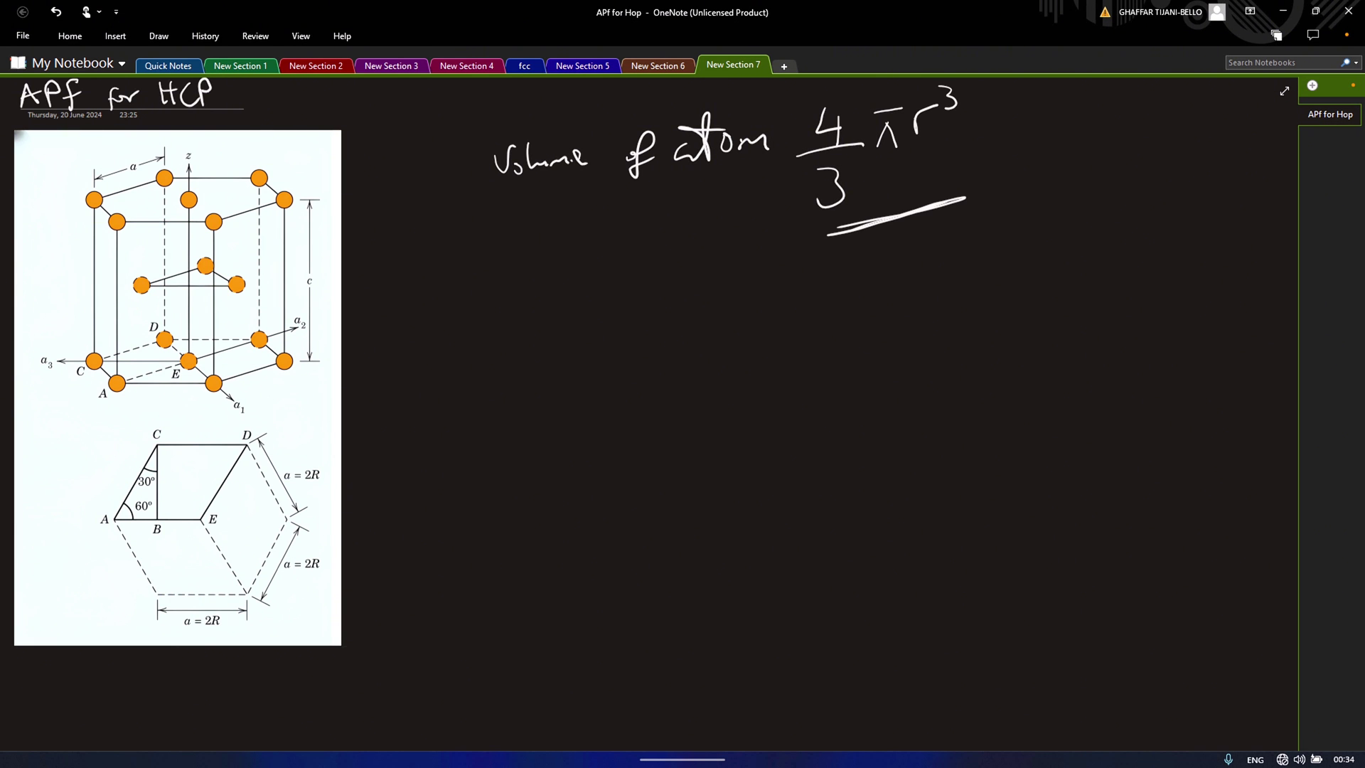
Step: Handwrite the heading "No of atoms" with a circled 1 in front, below the atom volume formula
mouse_move(425, 240)
left_mouse_down()
mouse_move(417, 297)
mouse_move(426, 240)
left_mouse_up()
mouse_move(419, 249)
left_mouse_down()
mouse_move(425, 277)
mouse_move(506, 238)
left_mouse_up()
left_click_drag(511, 265, 511, 266)
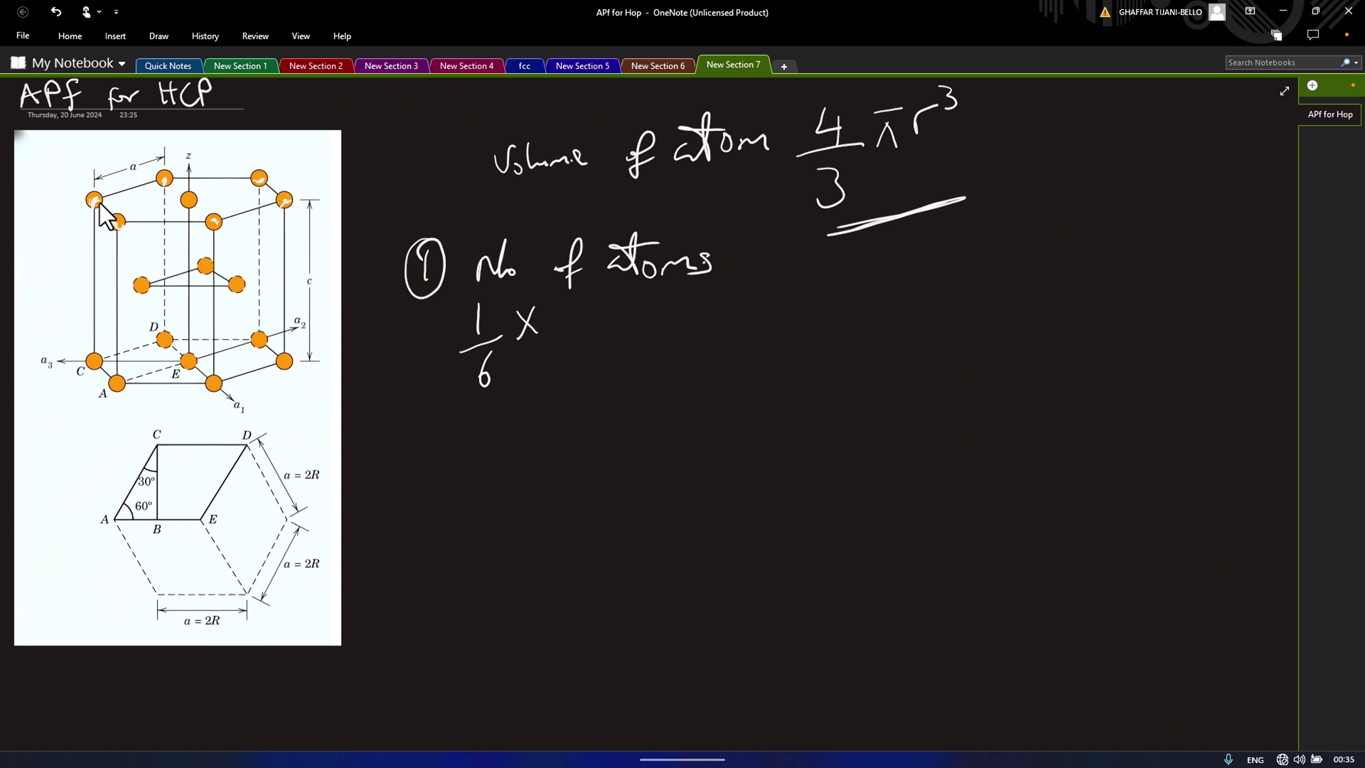
Step: Handwrite the atom count (1/6 × 6) + (1/2 × 2) + (3 × 1) + (1/6 × 6), marking the counted atoms on the diagram
left_click_drag(578, 307, 572, 380)
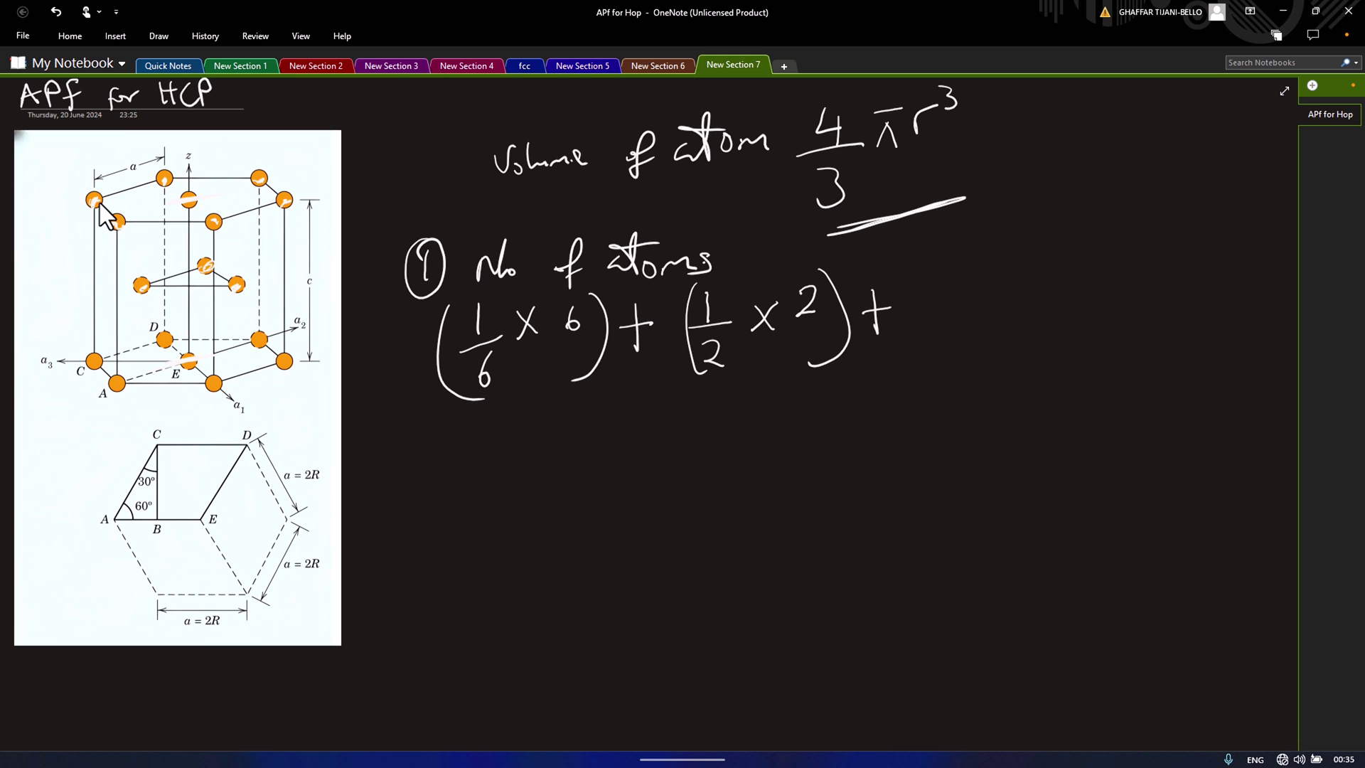
left_click_drag(940, 284, 931, 314)
left_click_drag(928, 260, 946, 352)
mouse_move(967, 281)
left_mouse_down()
mouse_move(991, 309)
mouse_move(1017, 309)
left_mouse_up()
left_click_drag(1013, 250, 1004, 337)
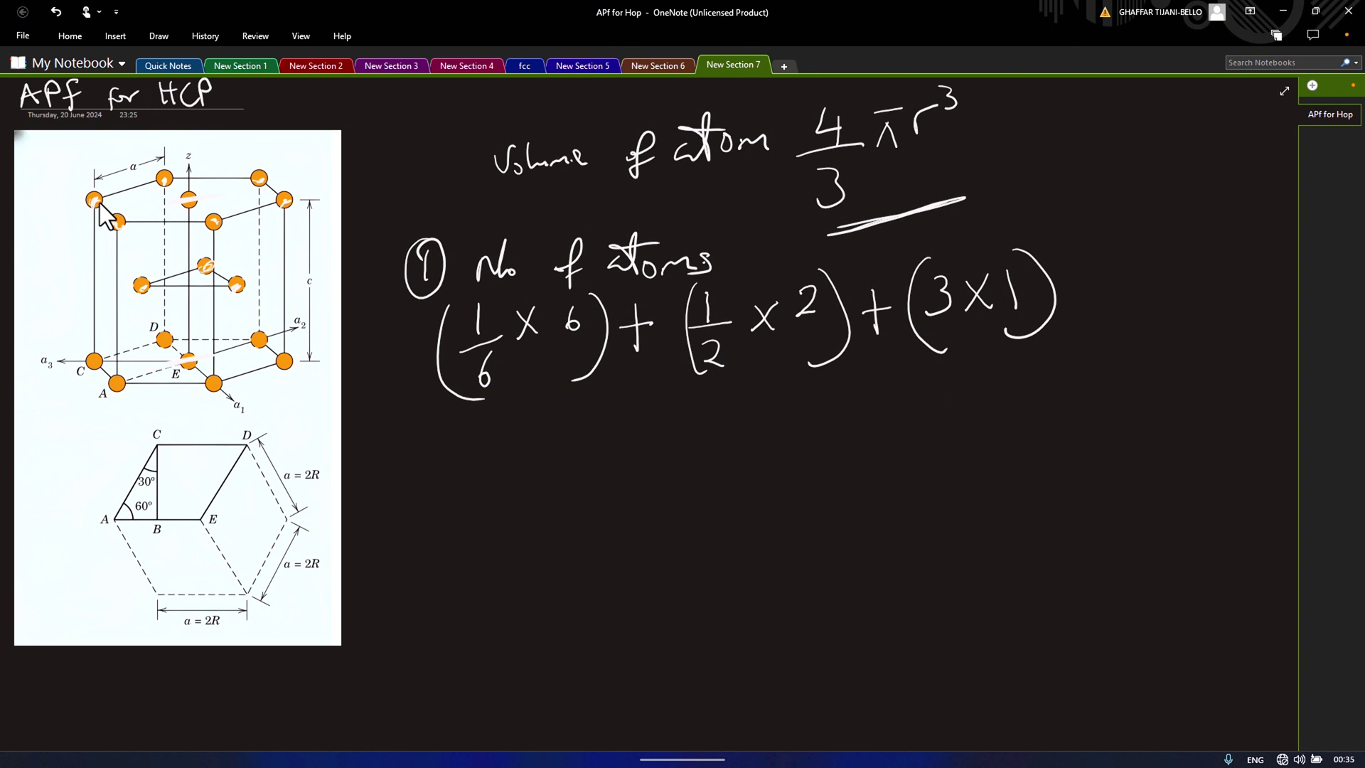
left_click_drag(1077, 291, 1109, 290)
left_click_drag(1098, 279, 1094, 315)
left_click(177, 388)
left_click_drag(163, 336, 165, 343)
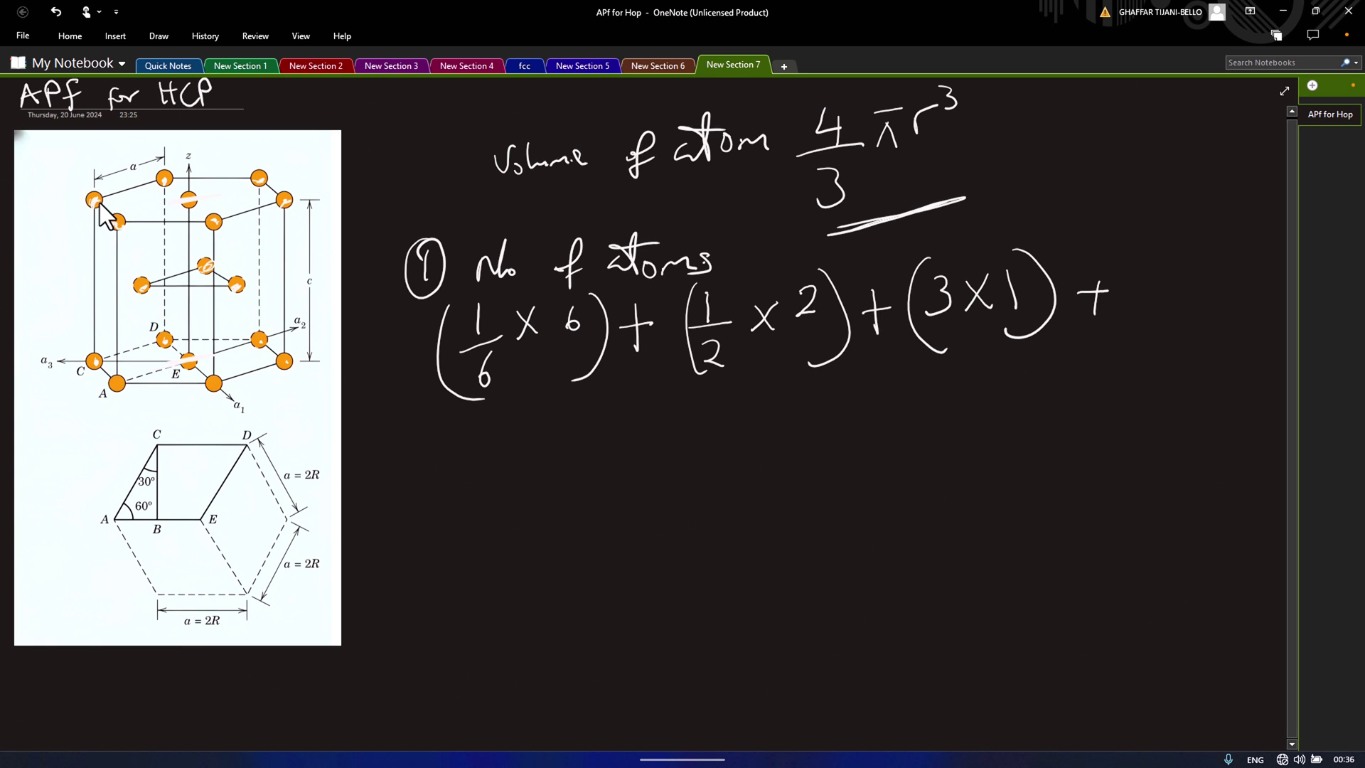
mouse_move(1142, 262)
left_mouse_down()
mouse_move(1141, 342)
mouse_move(1162, 290)
mouse_move(1183, 294)
mouse_move(1159, 330)
mouse_move(1206, 263)
left_mouse_up()
mouse_move(1189, 269)
left_mouse_down()
mouse_move(1228, 287)
mouse_move(1214, 331)
left_mouse_up()
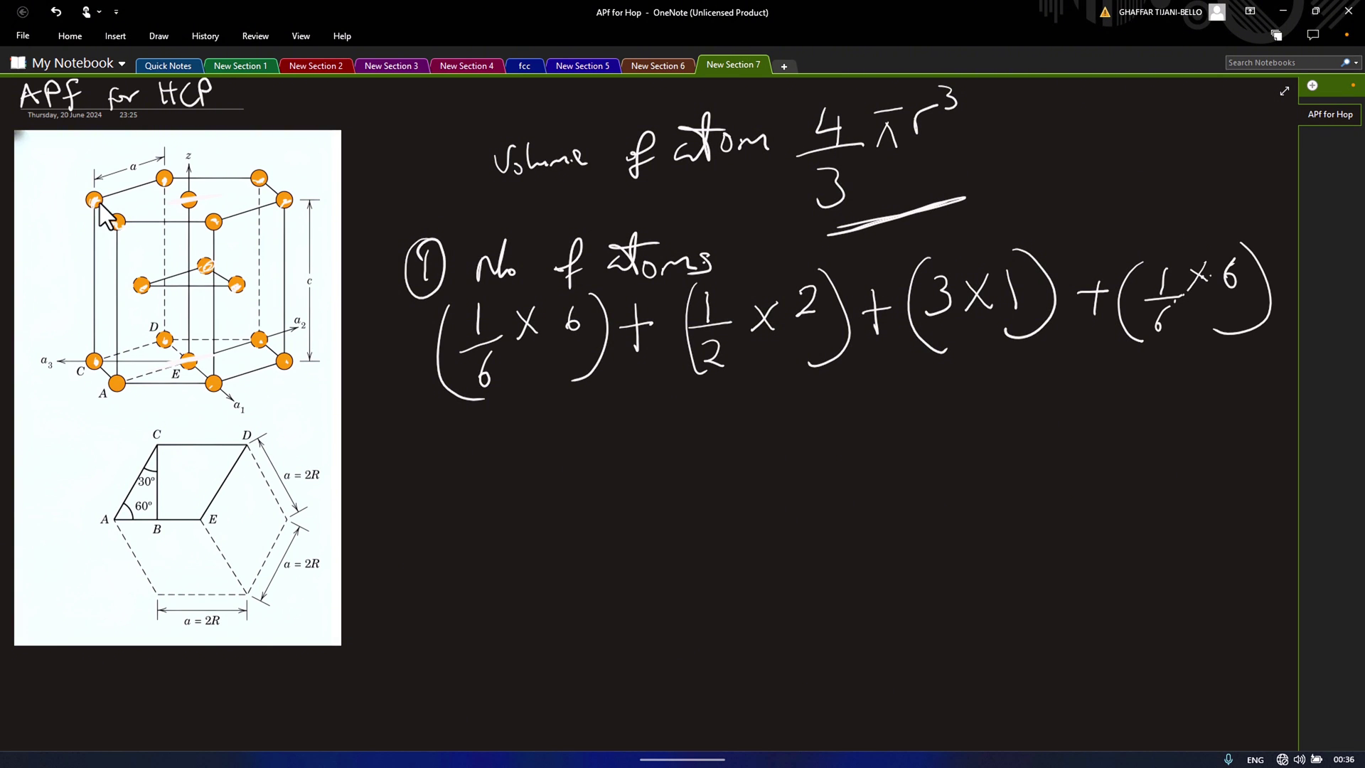
Step: Cross out the cancelling 6s and 2s in the atom count and write 1, 1, 3 and 1 beneath the four terms
left_click_drag(498, 356, 469, 382)
left_click_drag(579, 308, 547, 339)
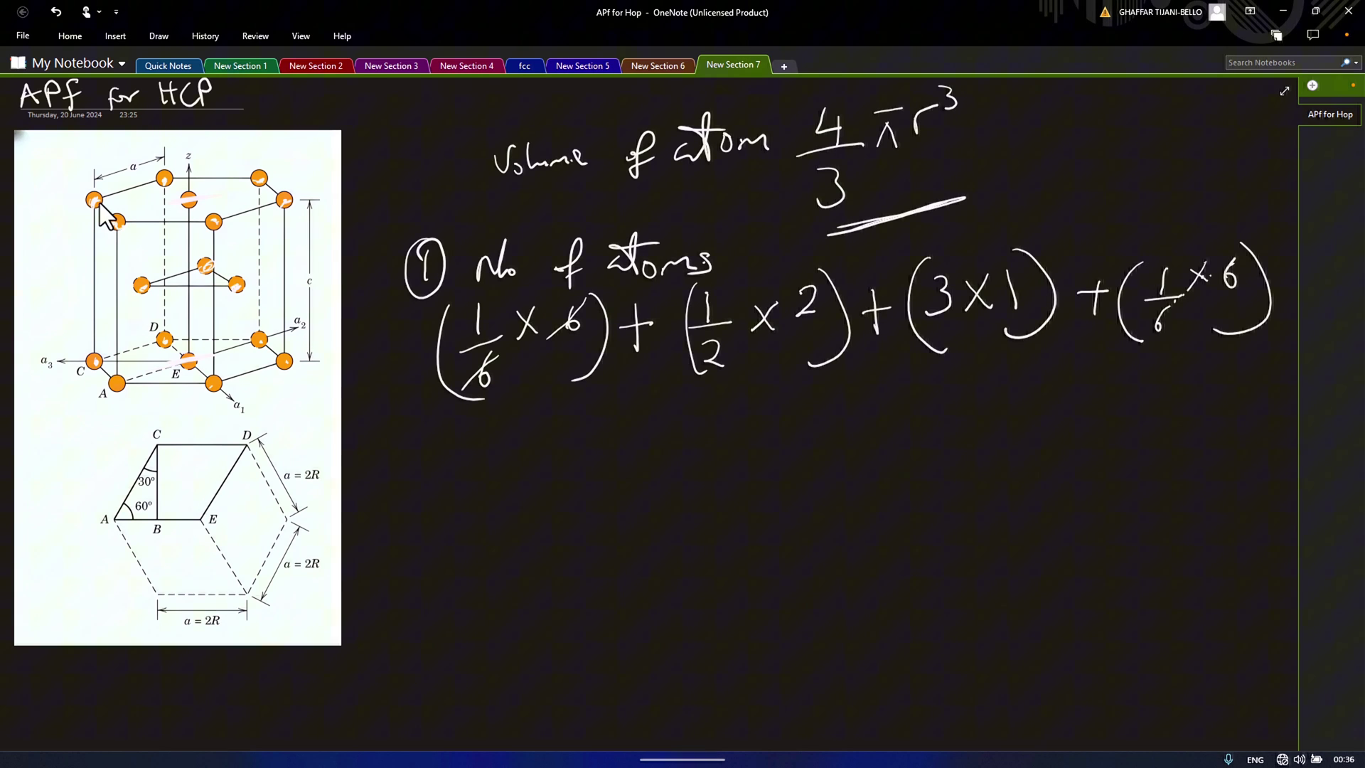
left_click_drag(732, 337, 699, 373)
left_click_drag(822, 288, 776, 326)
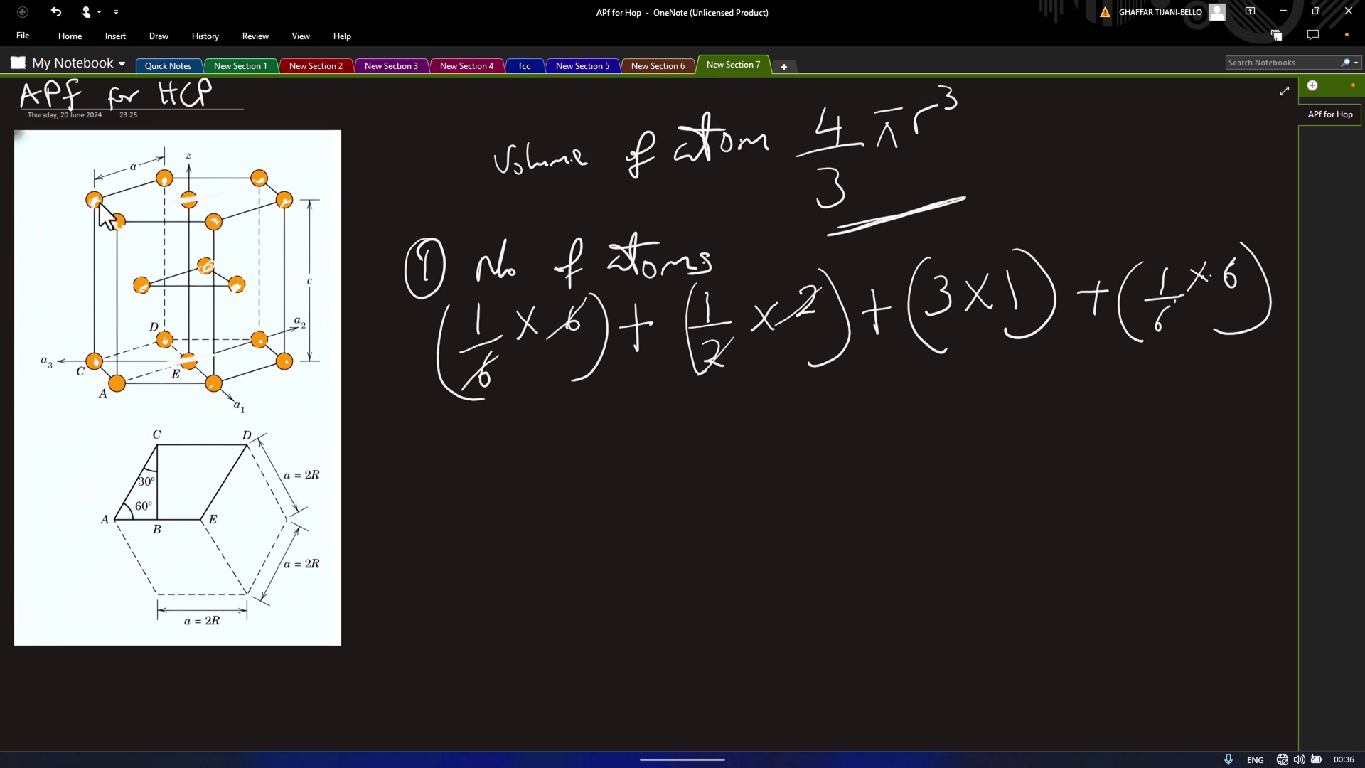
left_click_drag(1184, 307, 1133, 340)
left_click_drag(1244, 264, 1212, 291)
left_click_drag(1194, 360, 1186, 411)
left_click_drag(972, 379, 972, 419)
left_click_drag(771, 387, 767, 423)
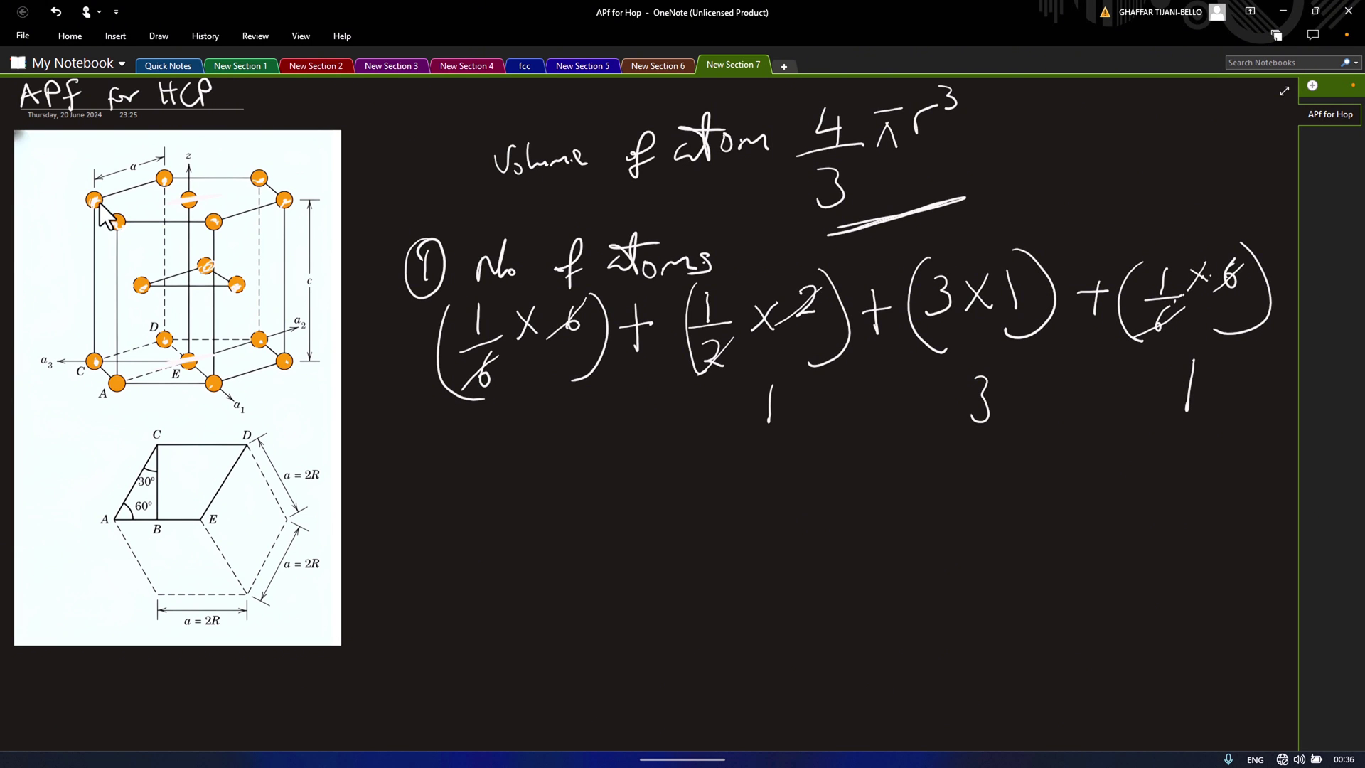
left_click_drag(519, 411, 518, 446)
Step: Handwrite the total "= 6 atoms" below the term values
left_click_drag(682, 493, 717, 491)
left_click_drag(681, 515, 718, 511)
left_click_drag(760, 469, 752, 497)
mouse_move(788, 486)
left_mouse_down()
mouse_move(795, 503)
mouse_move(821, 472)
left_mouse_up()
mouse_move(824, 481)
left_mouse_down()
mouse_move(882, 483)
mouse_move(882, 499)
left_mouse_up()
left_click_drag(910, 478, 891, 505)
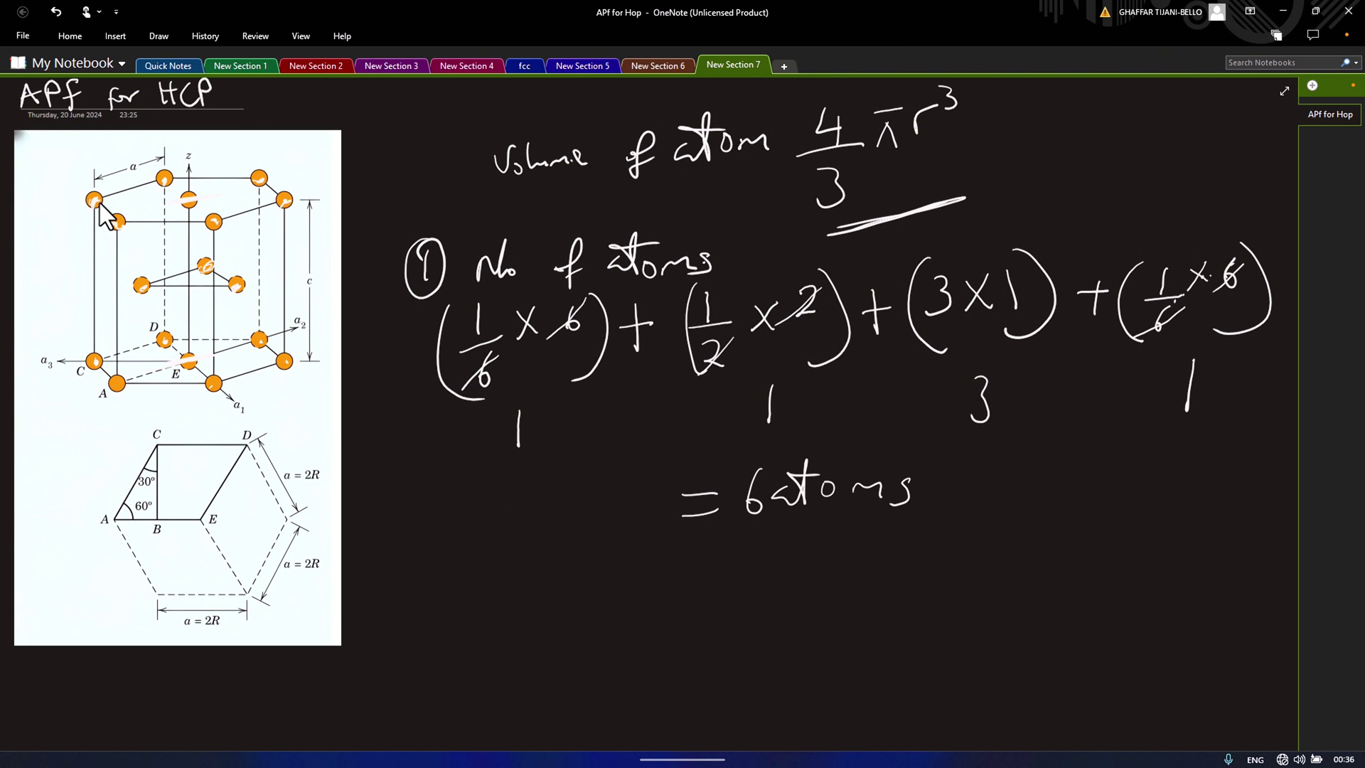
Step: Handwrite "APF = No of atom ×" below the atom total as the start of the packing factor formula
scroll(99, 202, "down", 4)
left_click_drag(422, 373, 453, 364)
left_click_drag(427, 349, 451, 346)
mouse_move(464, 329)
left_mouse_down()
mouse_move(467, 359)
mouse_move(469, 336)
mouse_move(487, 371)
left_mouse_up()
mouse_move(477, 349)
left_mouse_down()
mouse_move(613, 300)
mouse_move(633, 349)
left_mouse_up()
mouse_move(674, 323)
left_mouse_down()
mouse_move(668, 355)
mouse_move(725, 330)
left_mouse_up()
left_click(716, 322)
mouse_move(746, 292)
left_mouse_down()
mouse_move(738, 334)
mouse_move(805, 320)
left_mouse_up()
left_click_drag(881, 287, 855, 329)
left_click_drag(846, 290, 899, 320)
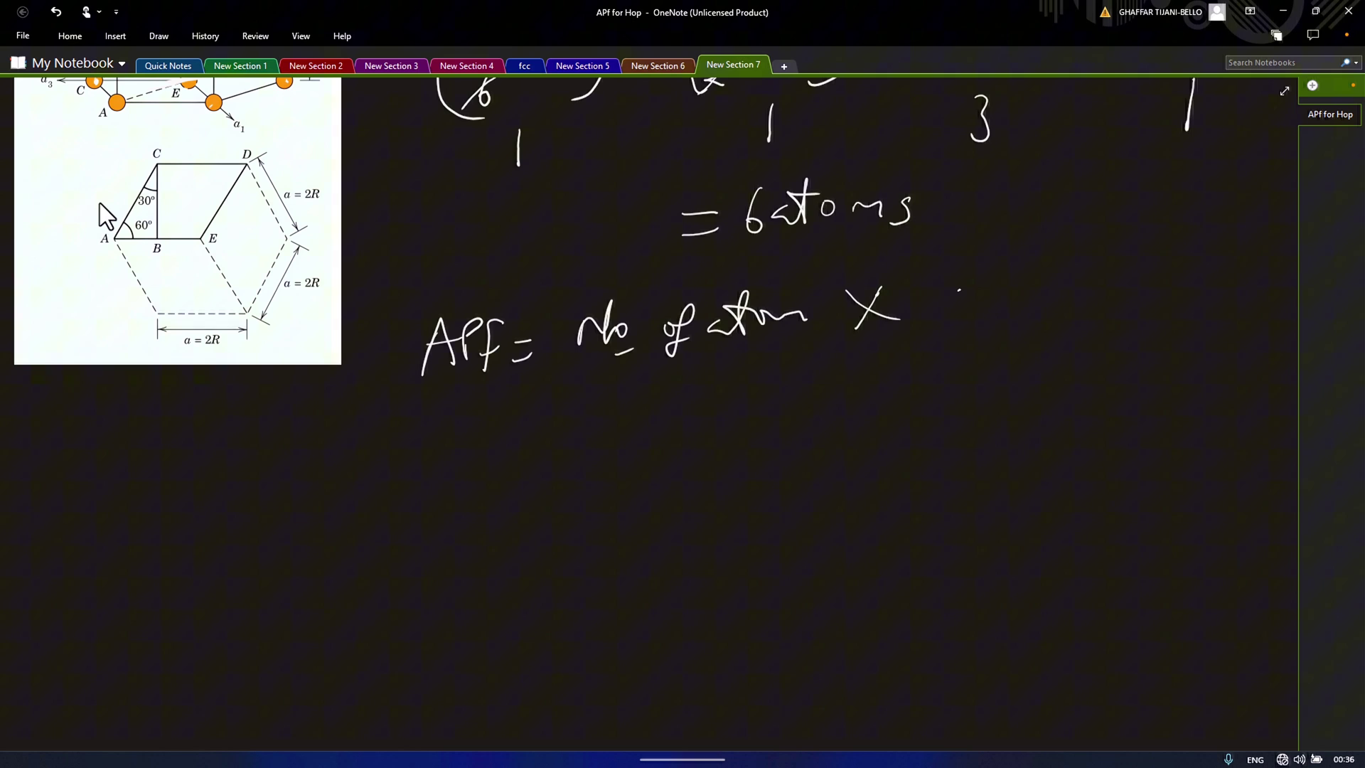
Step: Complete the numerator of the APF formula with "Volume of atom"
mouse_move(958, 287)
left_mouse_down()
mouse_move(964, 314)
mouse_move(972, 286)
left_mouse_up()
mouse_move(984, 293)
left_mouse_down()
mouse_move(986, 311)
mouse_move(1006, 309)
left_mouse_up()
left_click_drag(1008, 298, 1113, 295)
mouse_move(1128, 265)
left_mouse_down()
mouse_move(1106, 317)
mouse_move(1125, 302)
left_mouse_up()
mouse_move(1162, 283)
left_mouse_down()
mouse_move(1144, 294)
mouse_move(1169, 293)
left_mouse_up()
mouse_move(1176, 277)
left_mouse_down()
mouse_move(1200, 268)
mouse_move(1201, 286)
mouse_move(1234, 271)
left_mouse_up()
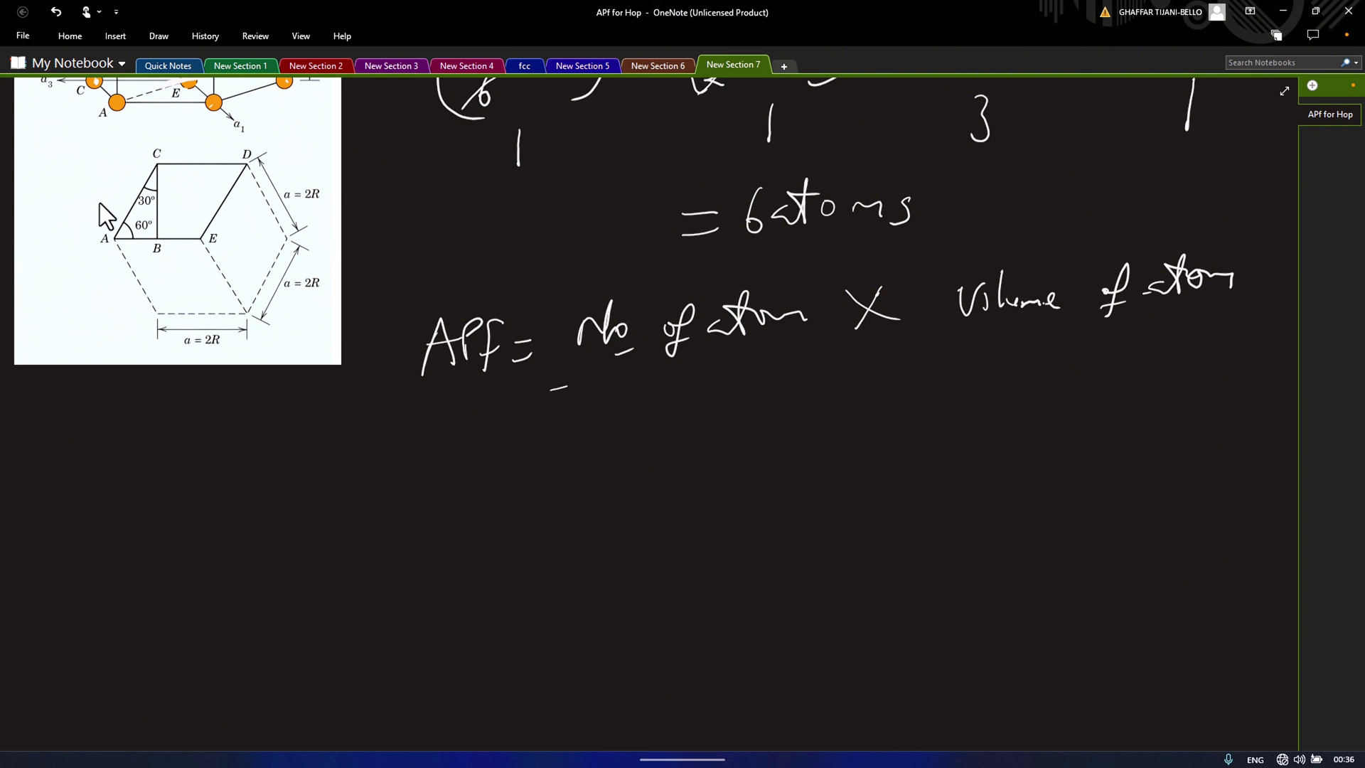
Step: Draw the fraction bar under the APF numerator and handwrite "Volume of unit cell" as the denominator
left_click_drag(551, 388, 1251, 326)
left_click_drag(656, 403, 684, 398)
mouse_move(688, 423)
left_mouse_down()
mouse_move(681, 433)
mouse_move(698, 425)
left_mouse_up()
mouse_move(700, 420)
left_mouse_down()
mouse_move(752, 419)
mouse_move(780, 447)
left_mouse_up()
mouse_move(779, 435)
left_mouse_down()
mouse_move(804, 440)
mouse_move(894, 387)
left_mouse_up()
mouse_move(901, 375)
left_mouse_down()
mouse_move(904, 403)
mouse_move(931, 384)
left_mouse_up()
mouse_move(841, 409)
left_mouse_down()
mouse_move(927, 384)
mouse_move(884, 415)
mouse_move(910, 407)
left_mouse_up()
mouse_move(917, 376)
left_mouse_down()
mouse_move(922, 411)
mouse_move(942, 381)
left_mouse_up()
mouse_move(998, 373)
left_mouse_down()
mouse_move(987, 383)
mouse_move(1004, 398)
left_mouse_up()
mouse_move(1002, 394)
left_mouse_down()
mouse_move(1035, 363)
mouse_move(1045, 396)
left_mouse_up()
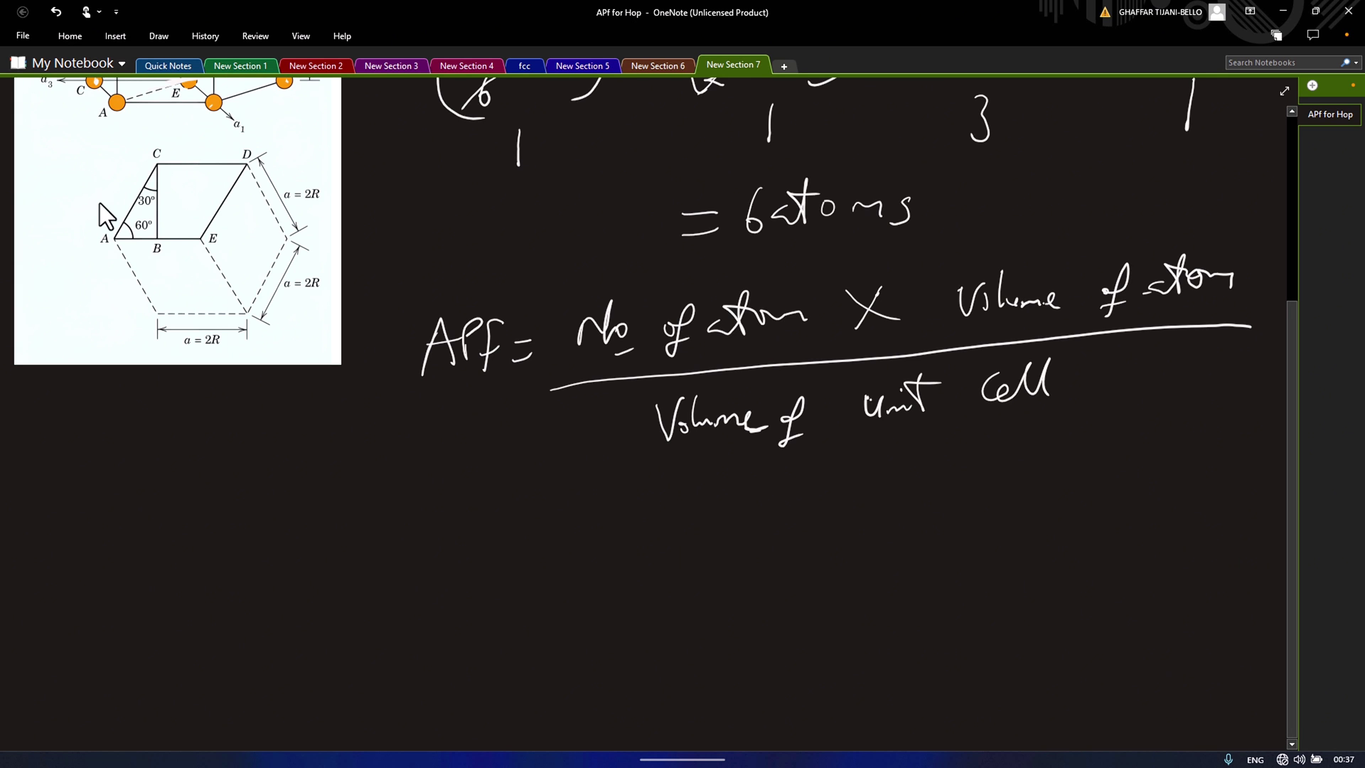
Step: Move the crystal structure picture down beside the APF formula and underline "No of" and "Volume" in the numerator
mouse_move(170, 101)
left_mouse_down()
mouse_move(184, 129)
mouse_move(191, 442)
left_mouse_up()
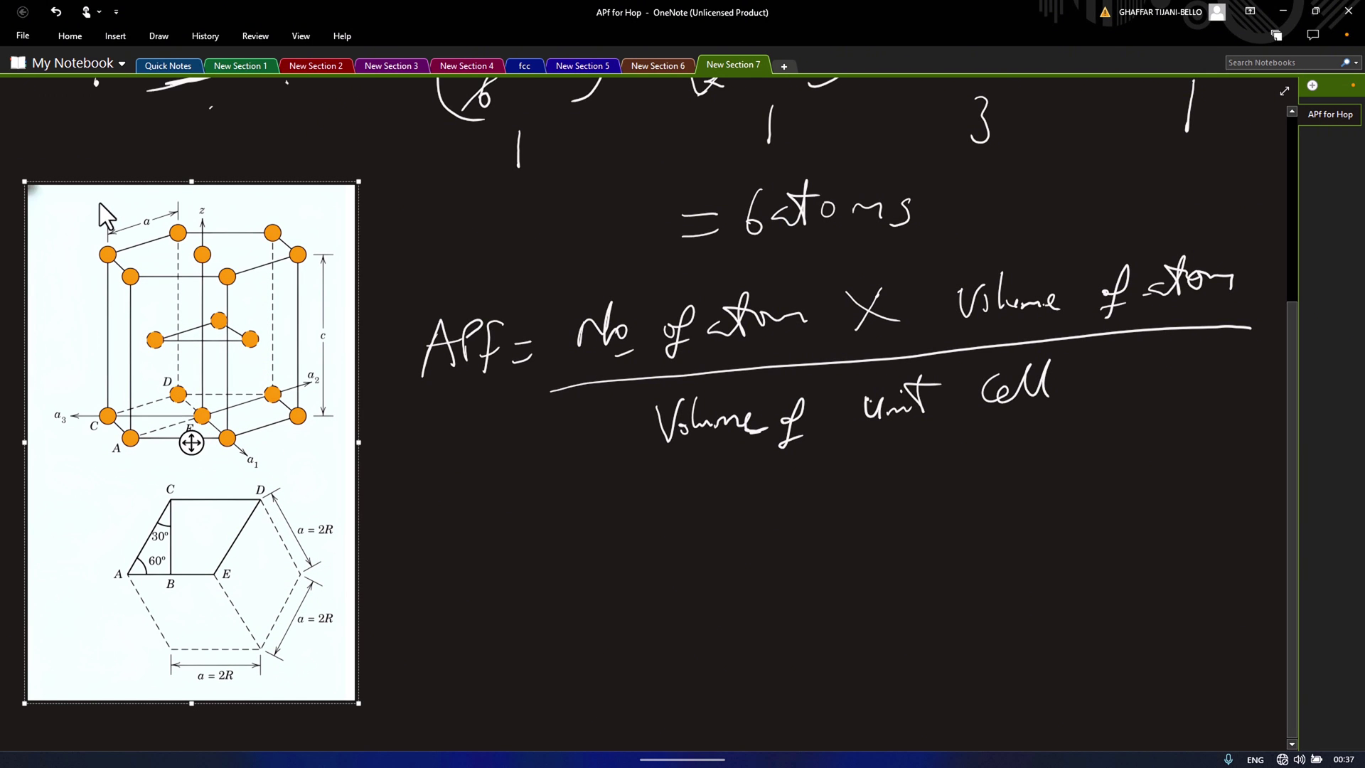
left_click_drag(629, 361, 709, 353)
left_click_drag(1029, 324, 1066, 321)
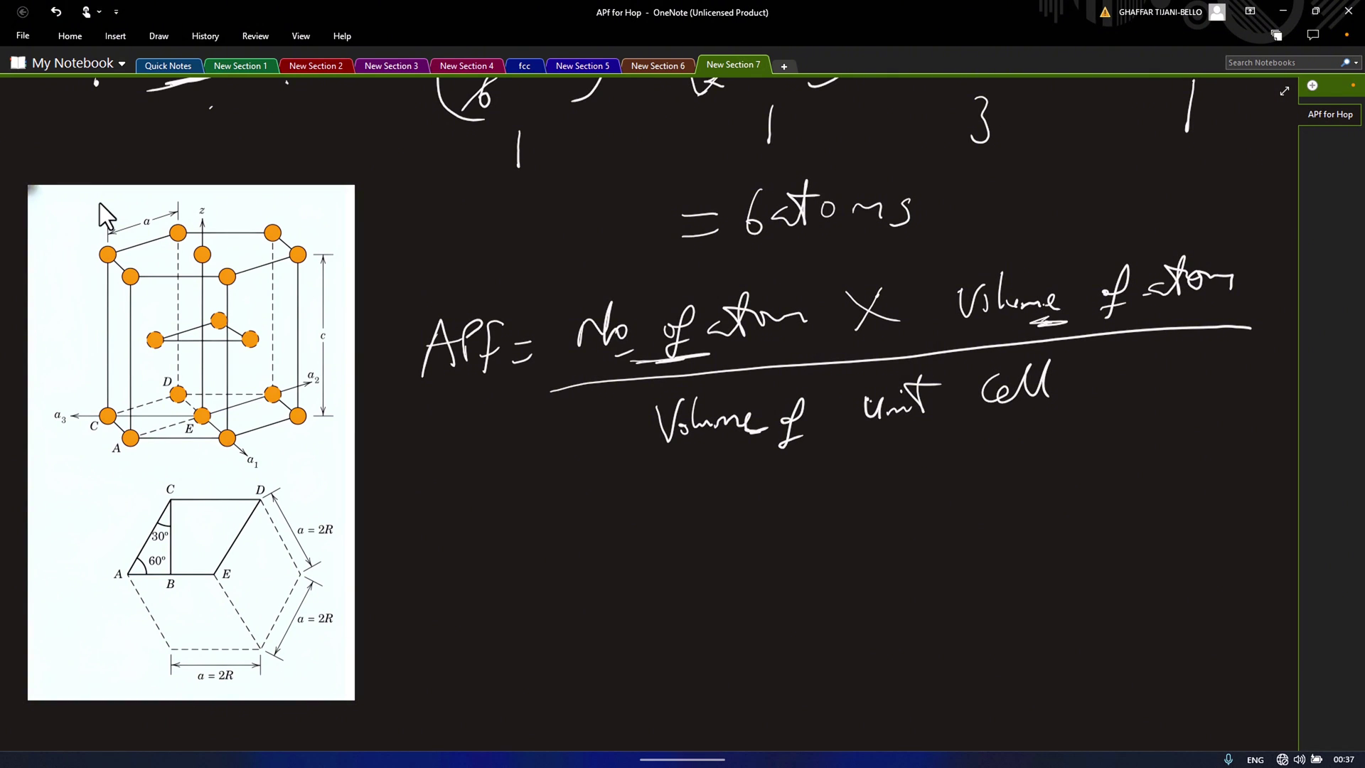
Step: Handwrite the substituted numerator 6 × 4/3 πr³ below the APF formula
left_click_drag(678, 519, 658, 553)
mouse_move(728, 518)
left_mouse_down()
mouse_move(699, 565)
mouse_move(737, 560)
left_mouse_up()
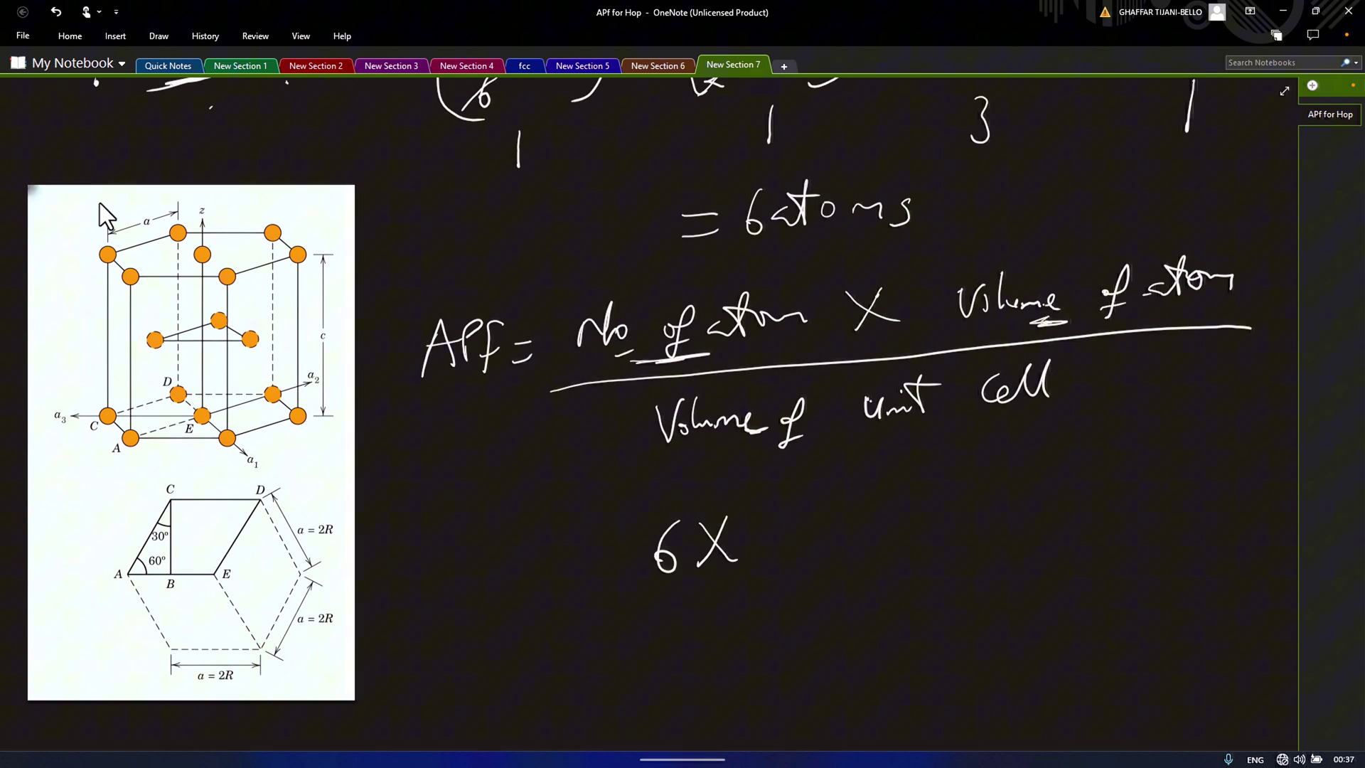
mouse_move(810, 503)
left_mouse_down()
mouse_move(837, 533)
mouse_move(830, 551)
mouse_move(884, 563)
mouse_move(816, 621)
left_mouse_up()
left_click_drag(889, 539, 922, 540)
left_click_drag(874, 492, 1024, 491)
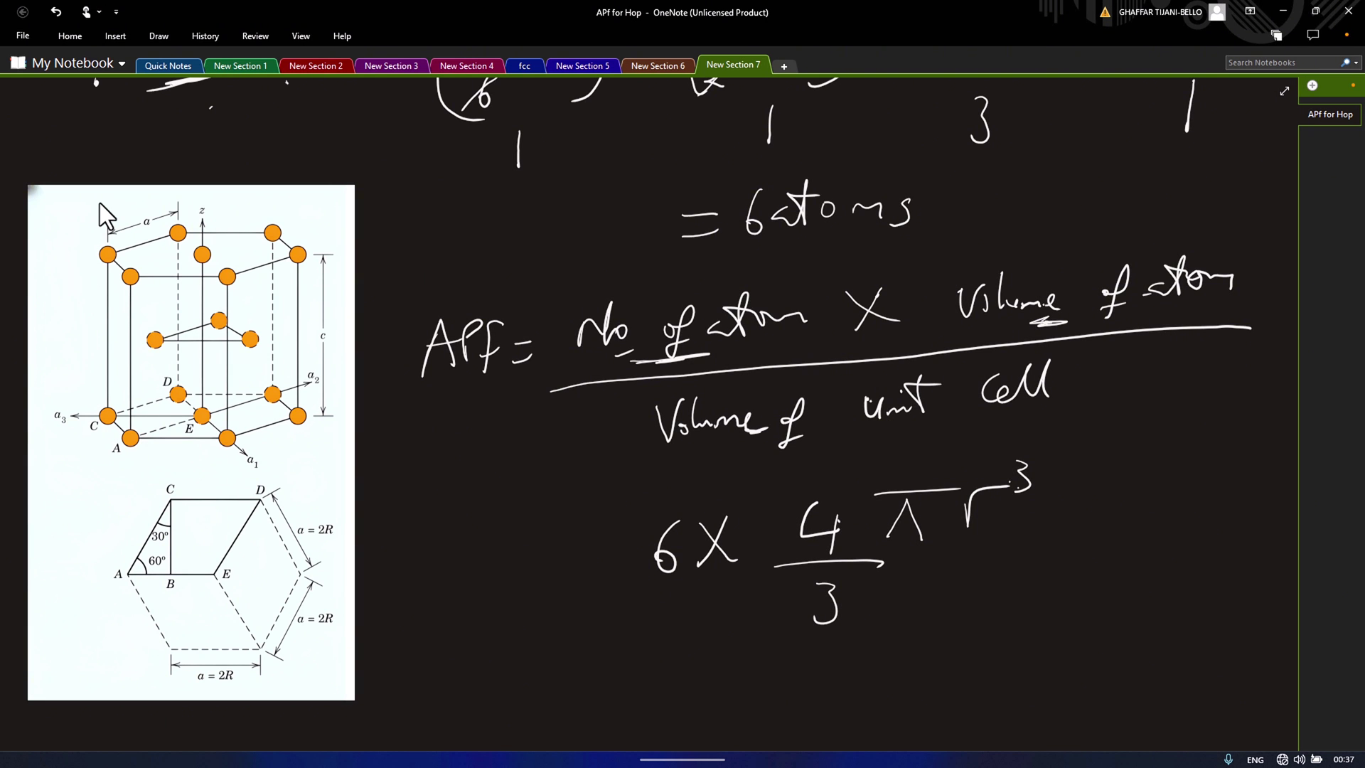
Step: Cancel the 6 against the 3, leaving 2 and 1, and handwrite the simplified result = 8πr³
left_click_drag(712, 680, 779, 676)
left_click_drag(713, 705, 780, 698)
left_click_drag(856, 586, 798, 626)
left_click_drag(620, 572, 677, 539)
mouse_move(597, 517)
left_mouse_down()
mouse_move(609, 544)
mouse_move(638, 548)
left_mouse_up()
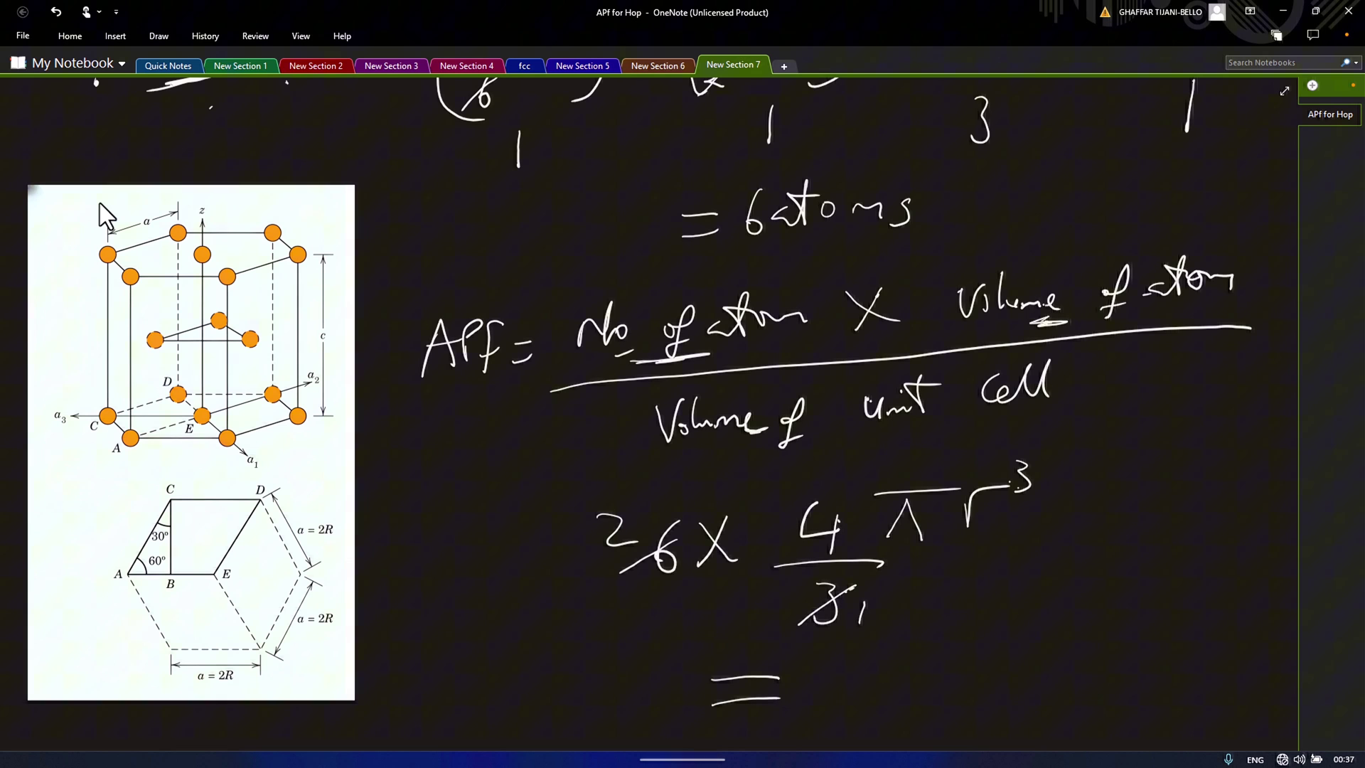
mouse_move(849, 673)
left_mouse_down()
mouse_move(833, 711)
mouse_move(851, 672)
left_mouse_up()
left_click_drag(884, 679, 964, 675)
Step: Draw a curved arrow from 8πr³ up to the APF numerator and circle "Volume of unit cell" in the denominator
mouse_move(905, 722)
left_mouse_down()
mouse_move(920, 688)
mouse_move(945, 728)
mouse_move(1034, 674)
mouse_move(1285, 448)
left_mouse_up()
left_click_drag(1251, 304, 1285, 339)
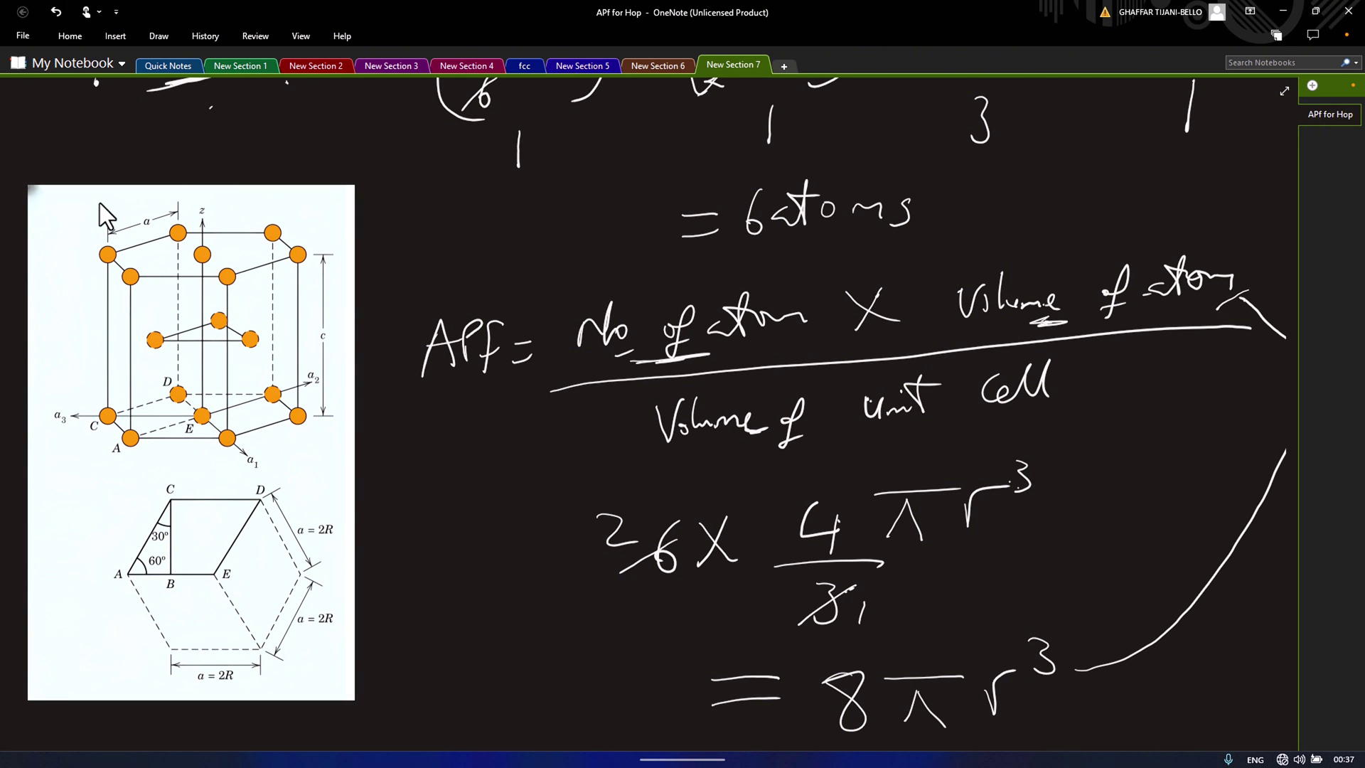
left_click_drag(1218, 310, 1242, 311)
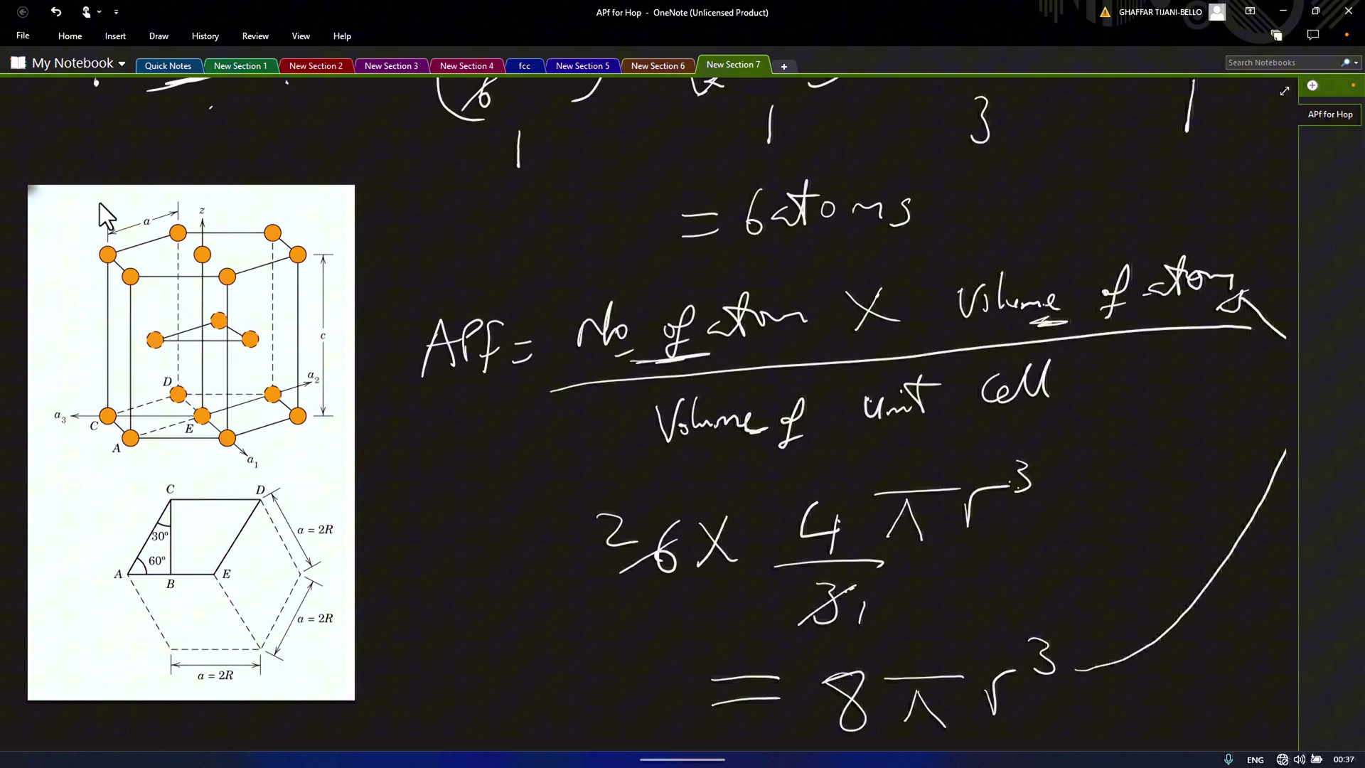
scroll(1145, 503, "down", 1)
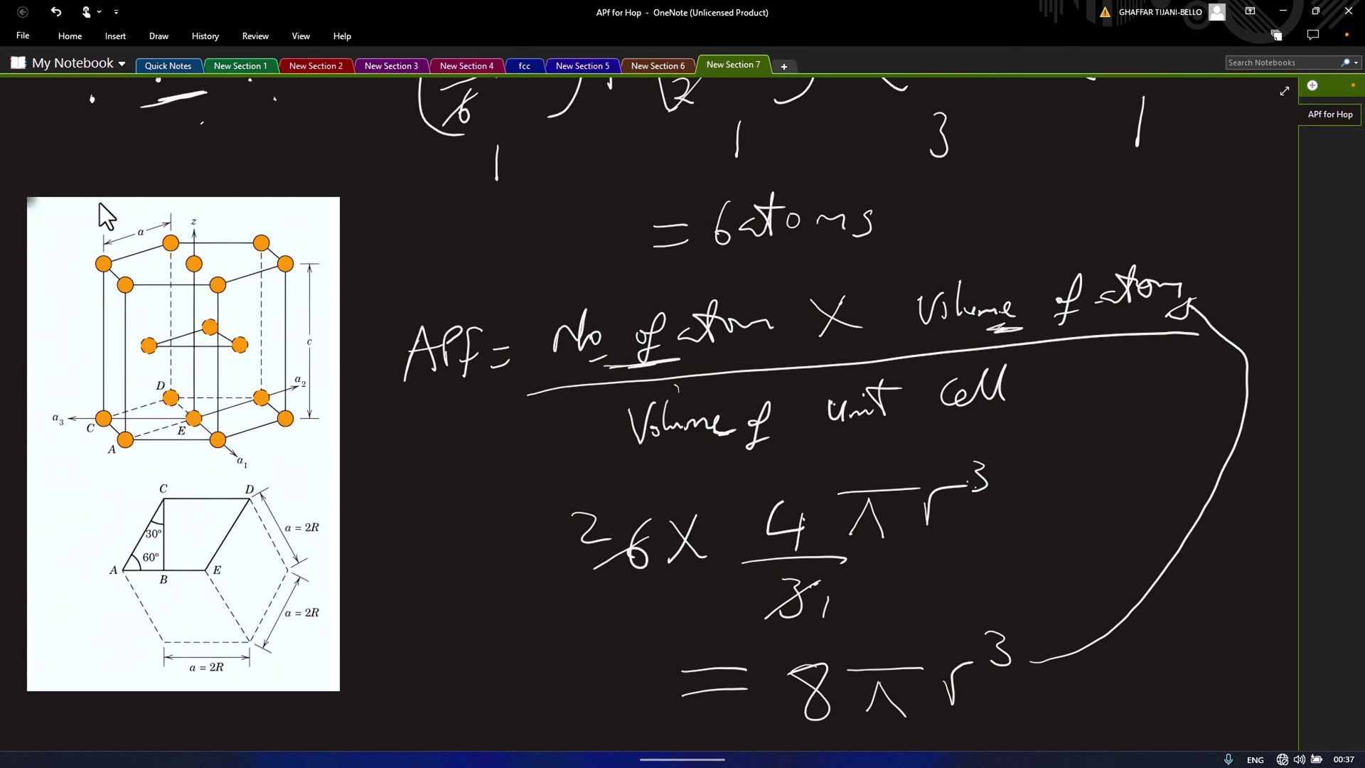
mouse_move(677, 387)
left_mouse_down()
mouse_move(648, 468)
mouse_move(1034, 419)
mouse_move(879, 361)
mouse_move(629, 392)
left_mouse_up()
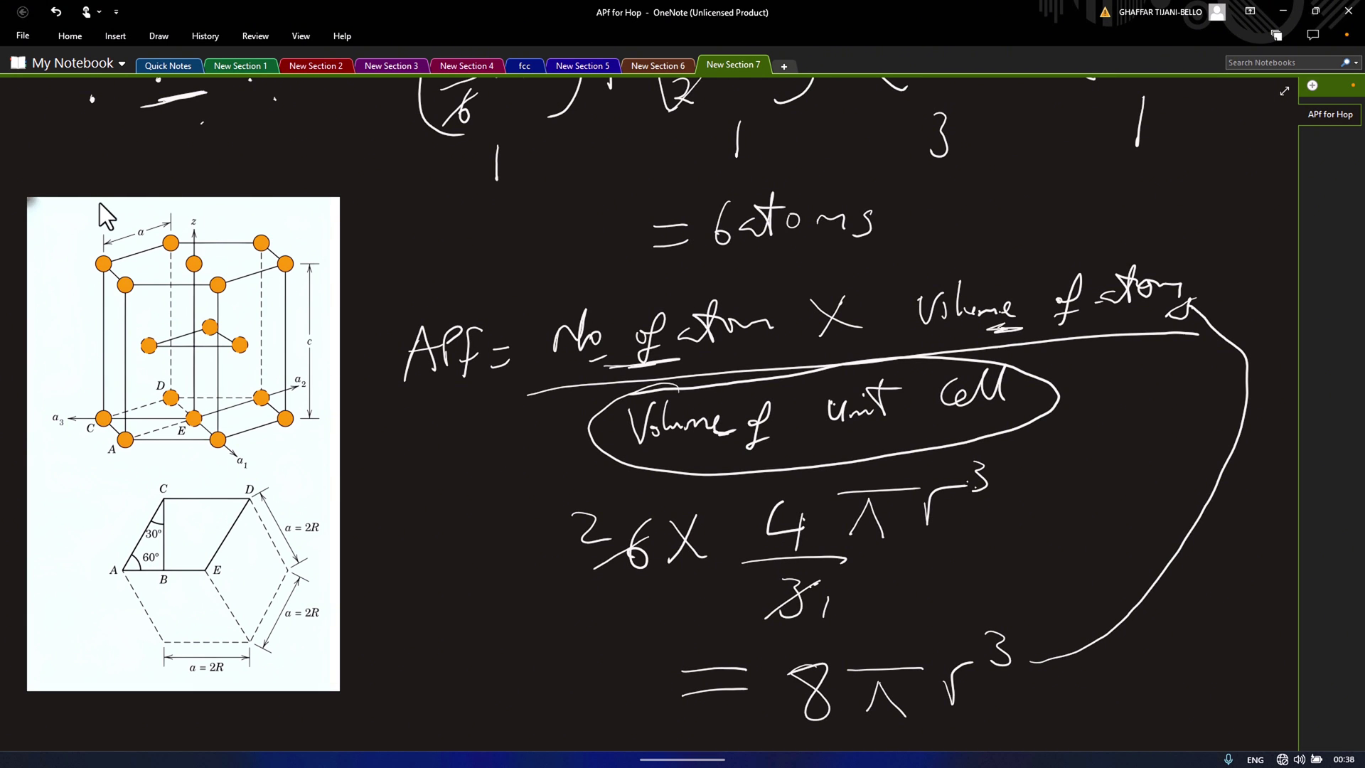
Step: Enlarge the crystal structure picture and move it down below the start of the APF formula
scroll(99, 203, "down", 5)
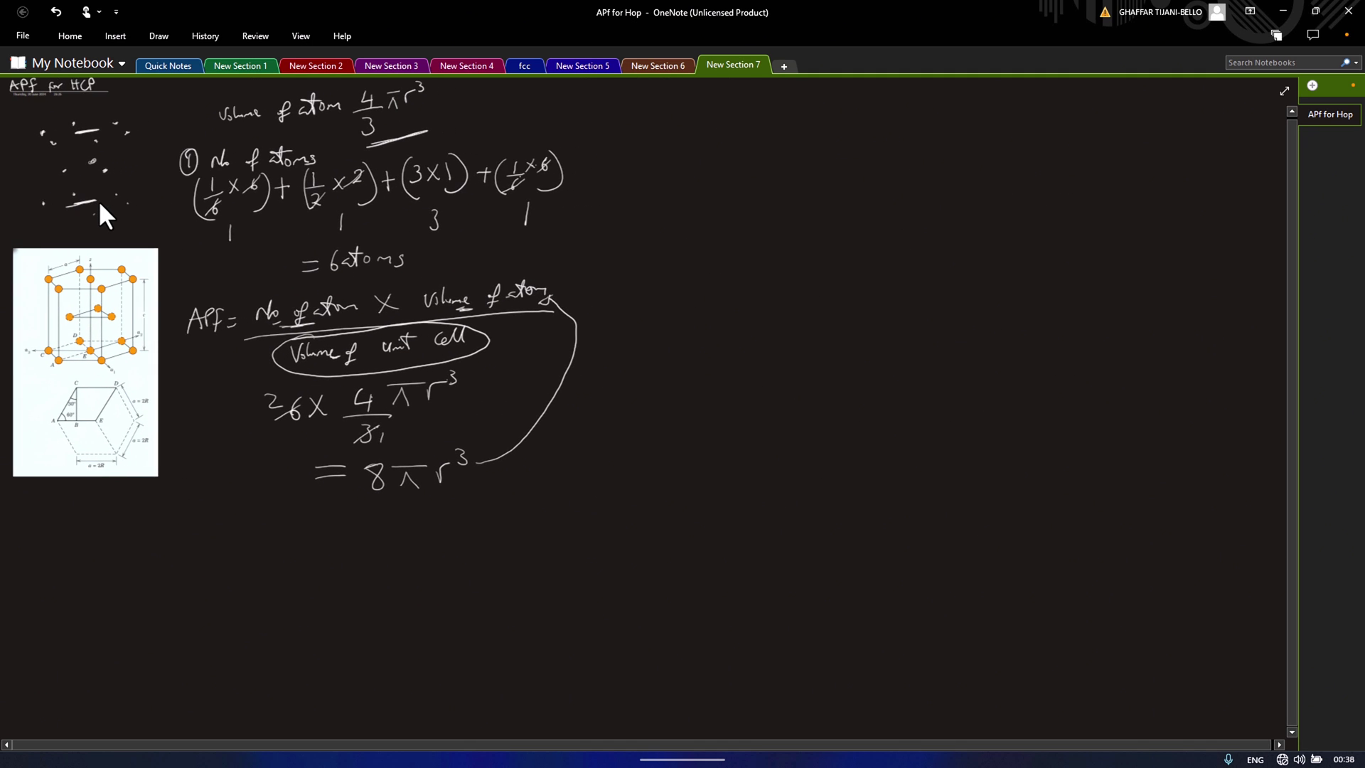
left_click(84, 361)
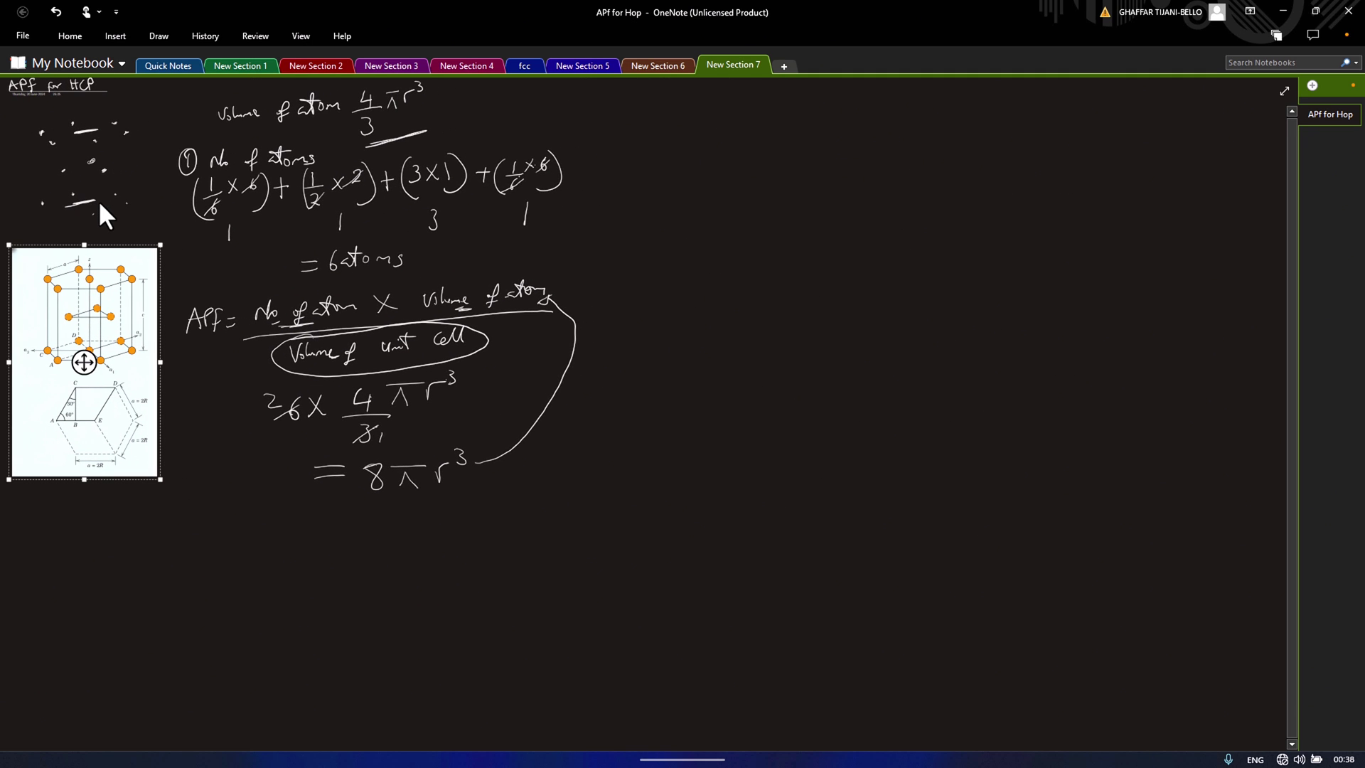
scroll(100, 201, "up", 3)
scroll(99, 201, "down", 3)
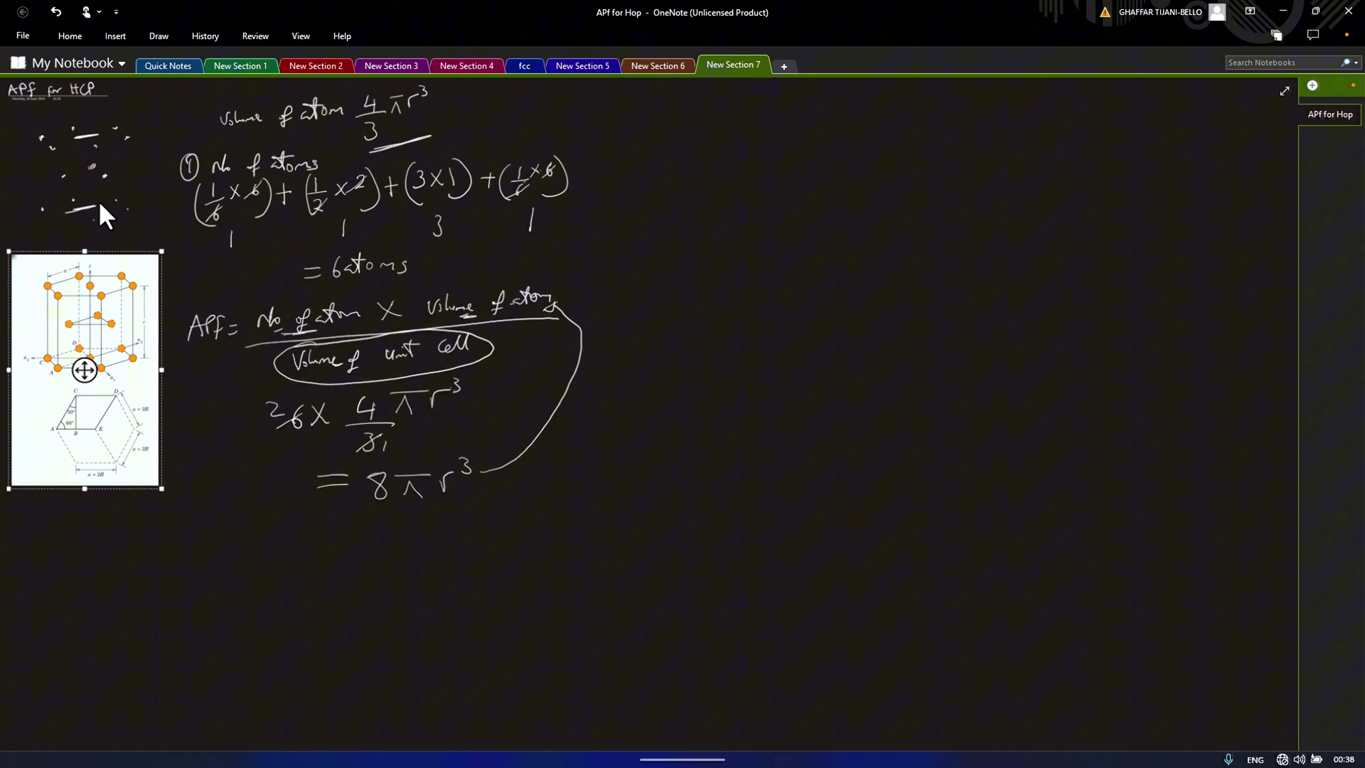
scroll(100, 213, "up", 1)
scroll(99, 213, "down", 1)
scroll(99, 213, "up", 1)
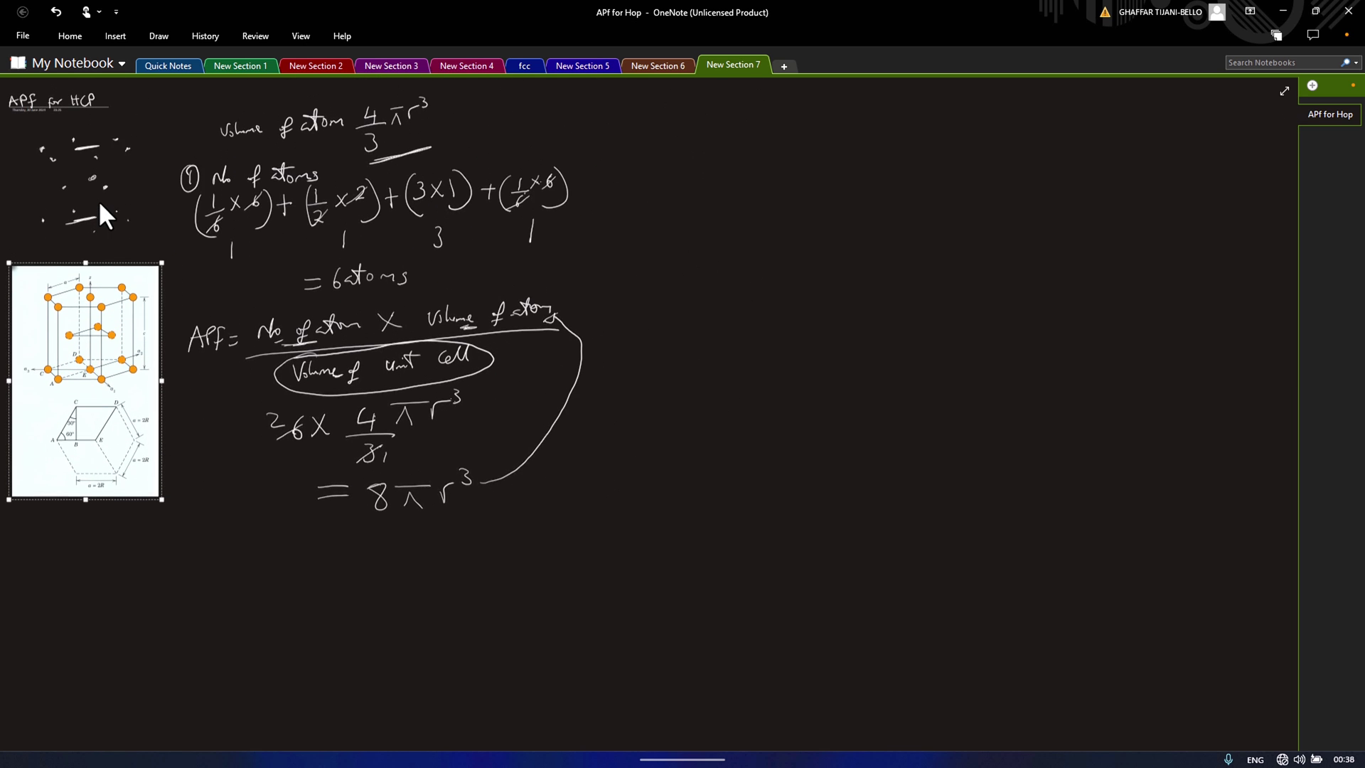
scroll(100, 202, "down", 1)
left_click_drag(161, 485, 230, 592)
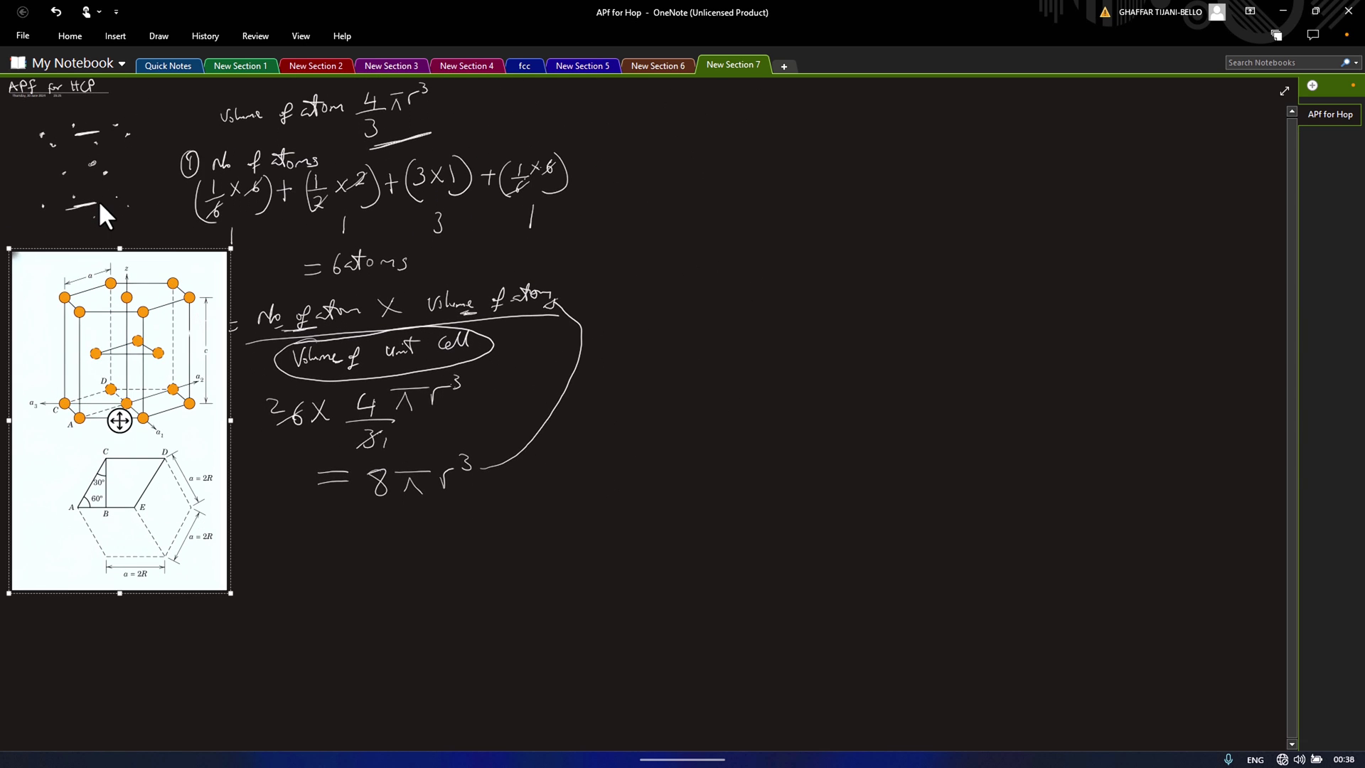
left_click_drag(120, 420, 113, 539)
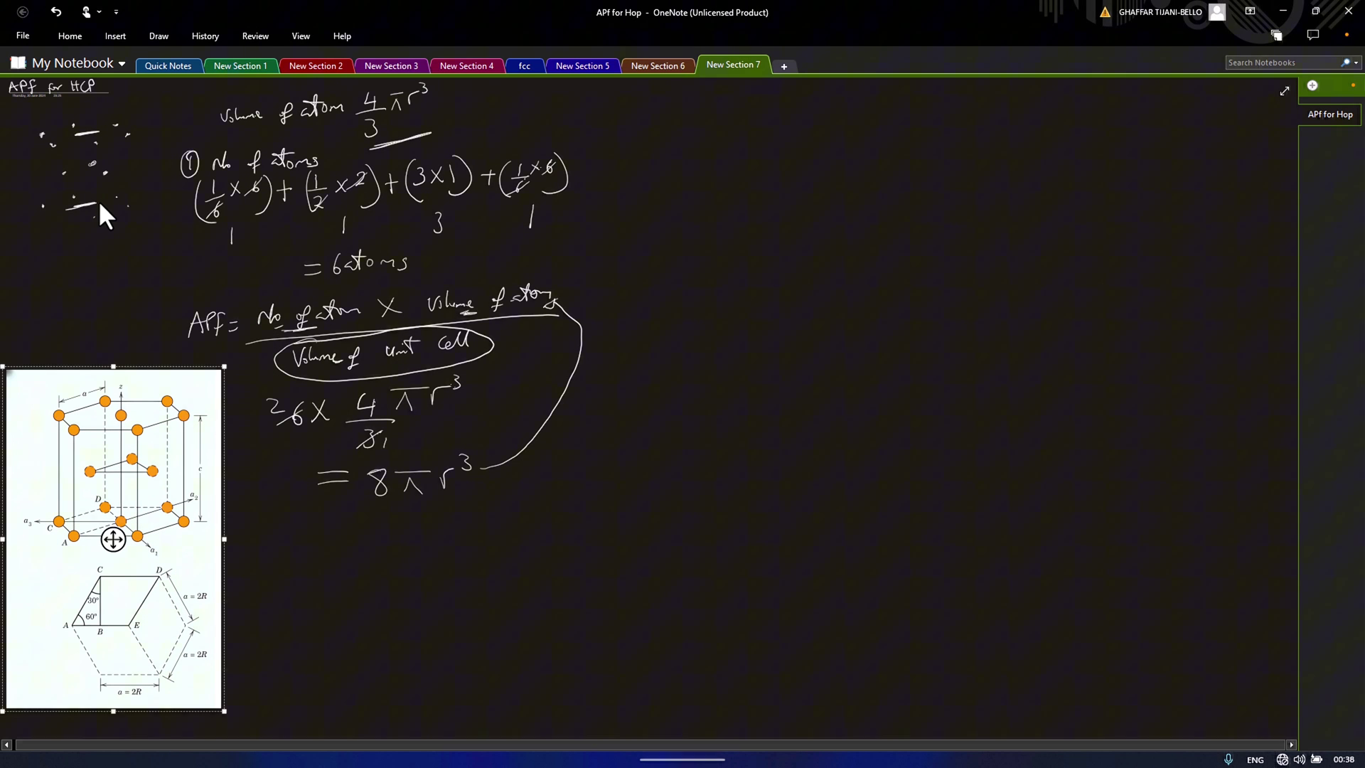
left_click(429, 695)
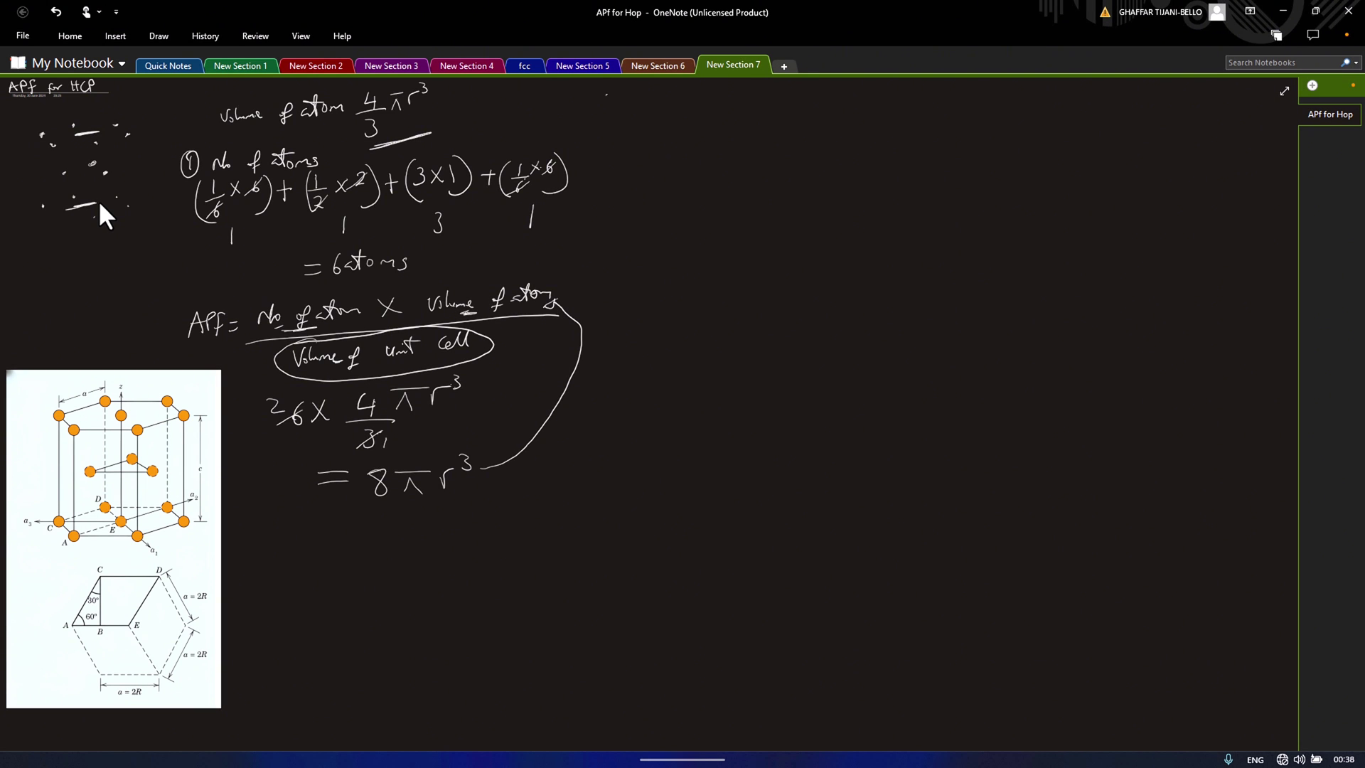
Step: Draw a long vertical divider beside the existing notes and handwrite the double-underlined heading "Unit cell HCP" beyond it
mouse_move(606, 94)
left_mouse_down()
mouse_move(644, 305)
mouse_move(617, 718)
left_mouse_up()
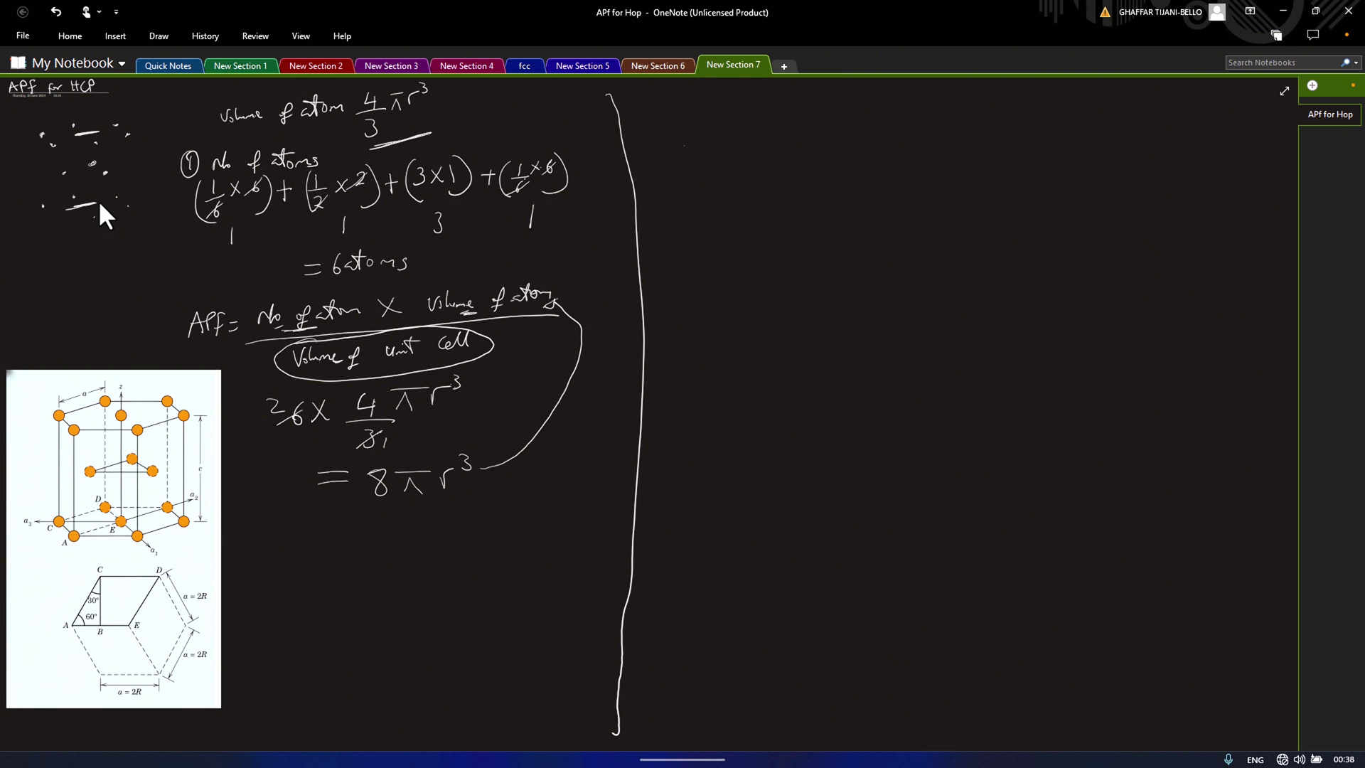
mouse_move(684, 146)
left_mouse_down()
mouse_move(707, 142)
mouse_move(711, 174)
left_mouse_up()
mouse_move(720, 170)
left_mouse_down()
mouse_move(769, 141)
mouse_move(889, 180)
left_mouse_up()
left_click(889, 135)
mouse_move(907, 123)
left_mouse_down()
mouse_move(907, 178)
mouse_move(904, 154)
left_mouse_up()
left_click_drag(940, 147, 942, 183)
left_click_drag(942, 151, 945, 165)
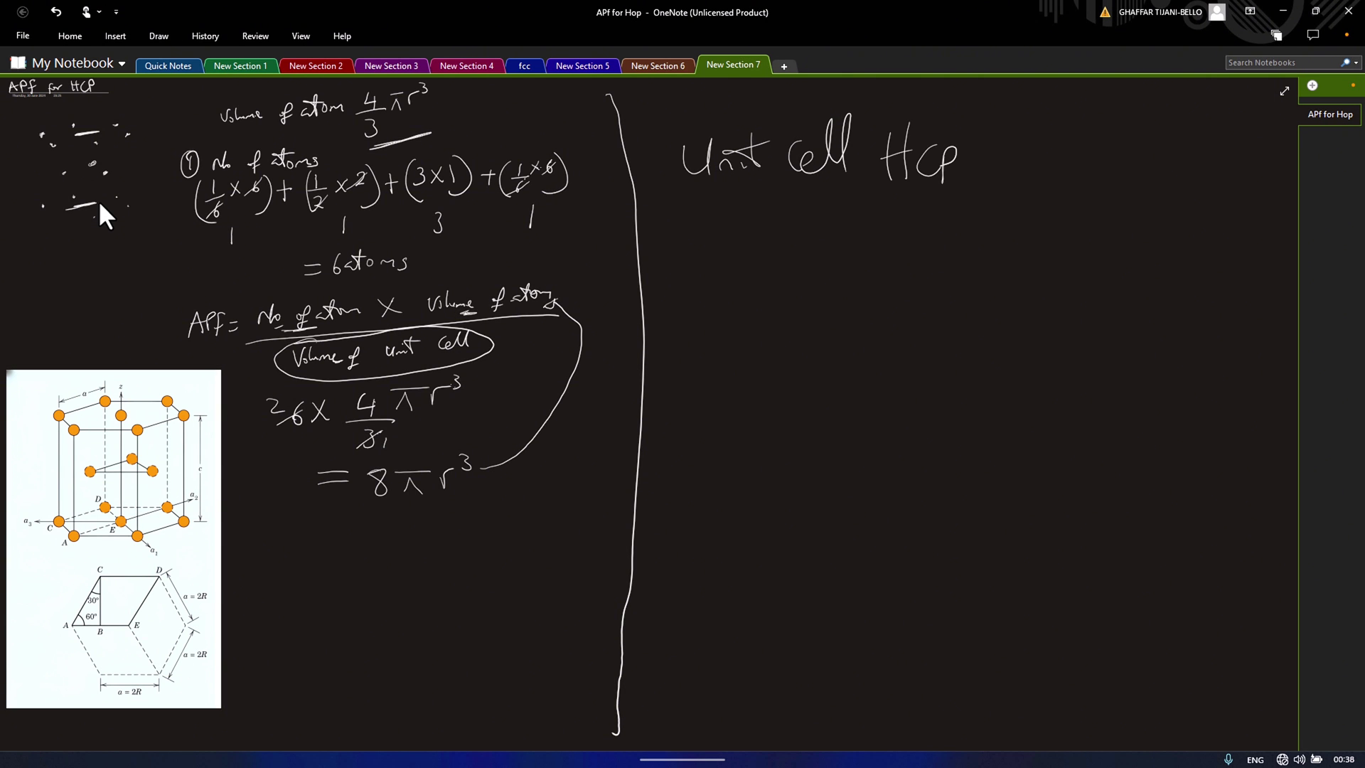
left_click_drag(704, 211, 812, 223)
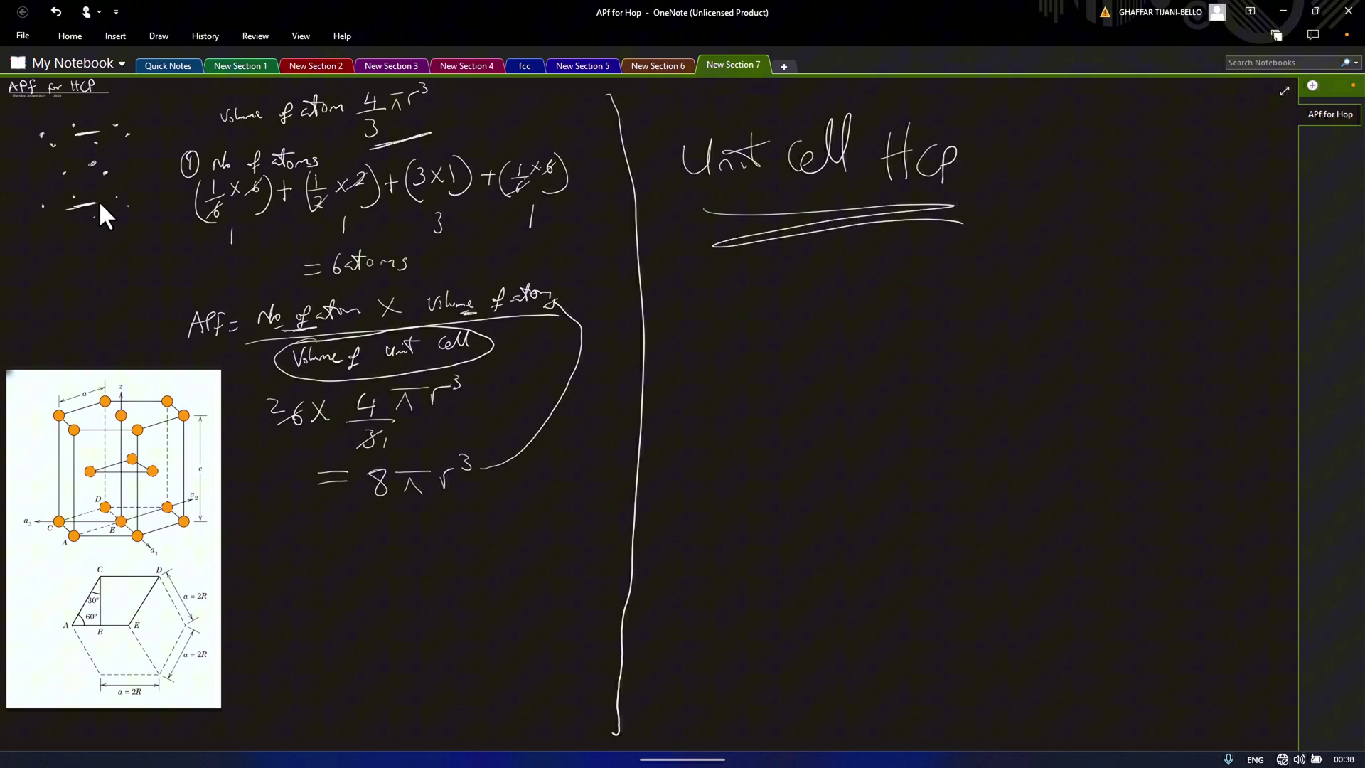
Step: Handwrite the unit cell volume expression "Base area × Cell height" below the "Unit cell HCP" heading
mouse_move(725, 307)
left_mouse_down()
mouse_move(727, 357)
mouse_move(770, 343)
left_mouse_up()
mouse_move(785, 330)
left_mouse_down()
mouse_move(847, 311)
mouse_move(863, 325)
left_mouse_up()
left_click_drag(867, 333, 894, 337)
mouse_move(981, 298)
left_mouse_down()
mouse_move(957, 334)
mouse_move(982, 334)
left_mouse_up()
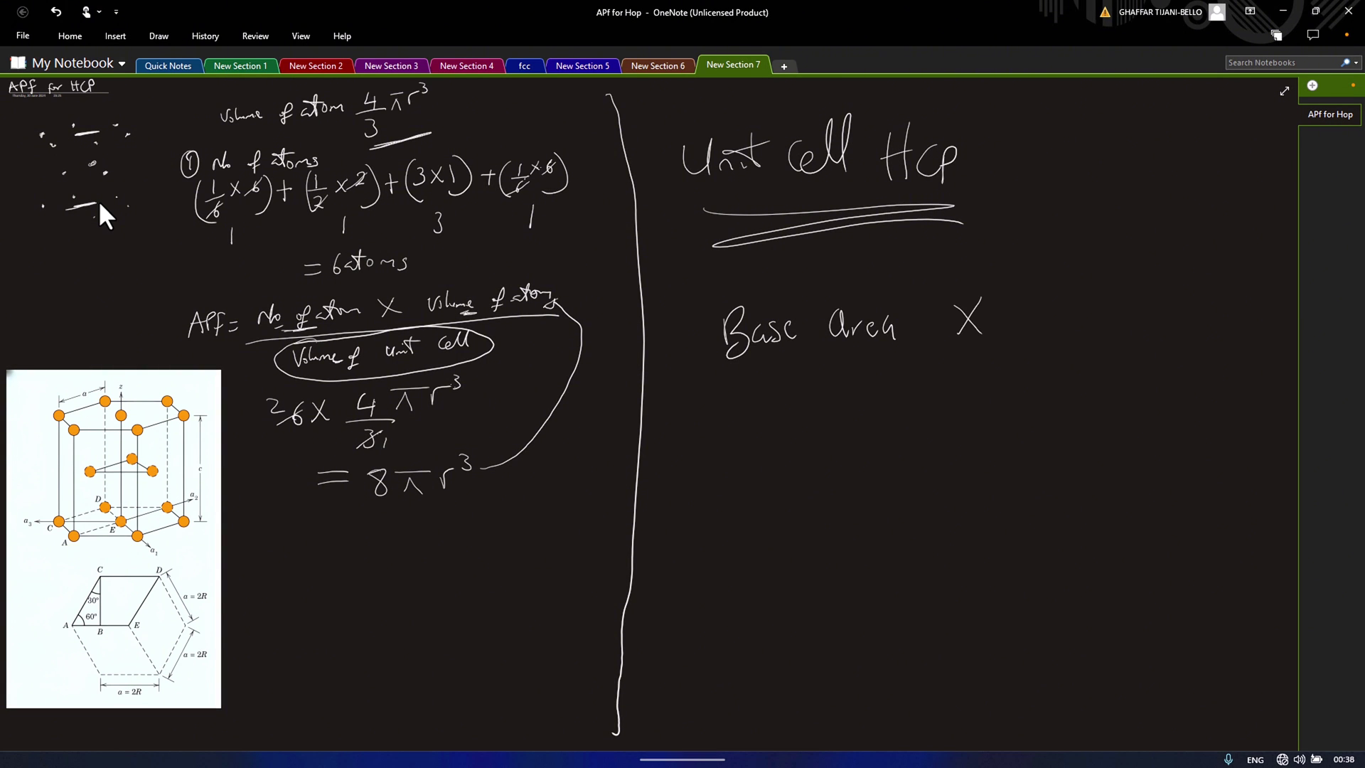
mouse_move(1067, 286)
left_mouse_down()
mouse_move(1092, 326)
mouse_move(1126, 324)
left_mouse_up()
mouse_move(1156, 271)
left_mouse_down()
mouse_move(1168, 310)
mouse_move(1199, 315)
left_mouse_up()
mouse_move(1217, 298)
left_mouse_down()
mouse_move(1204, 341)
mouse_move(1251, 309)
left_mouse_up()
left_click_drag(1247, 288, 1266, 283)
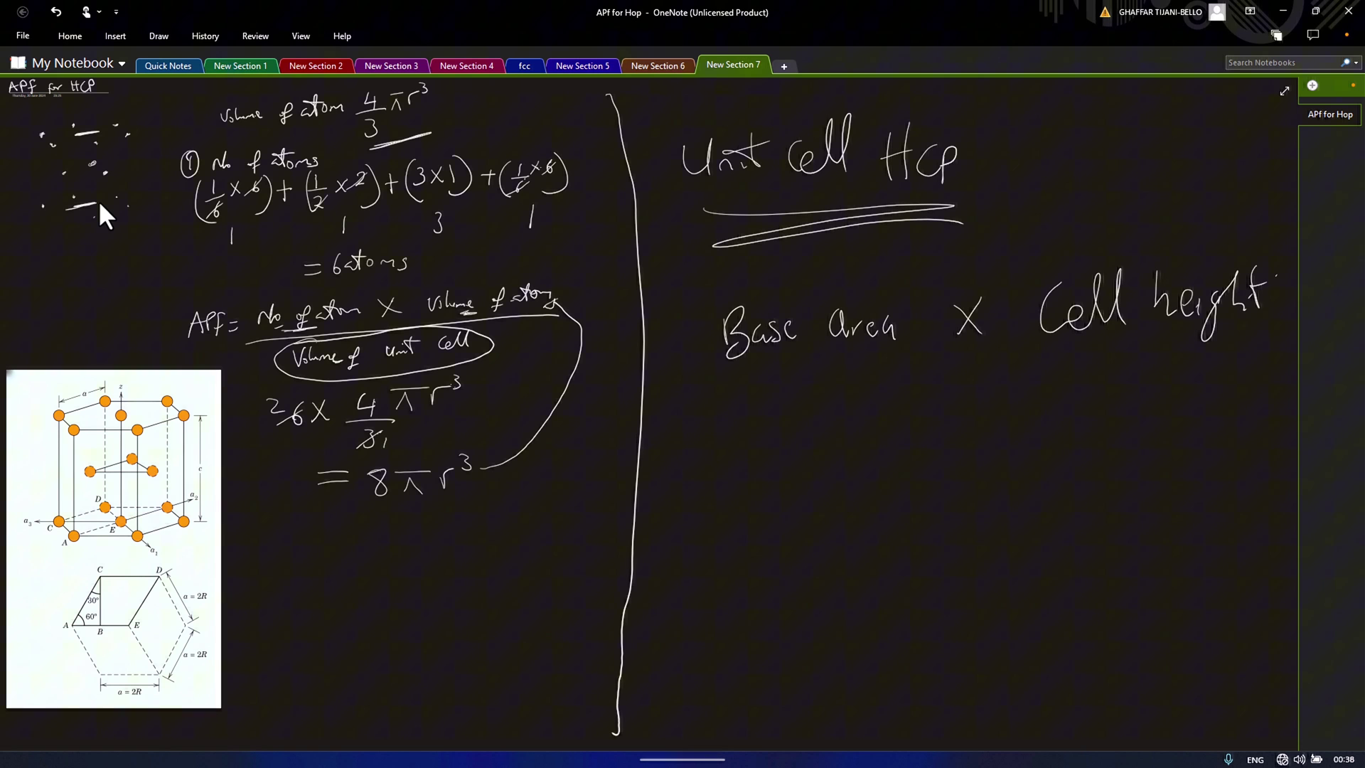
Step: Write "c" above "Cell height" and begin the line "Base area = 3" below the unit cell volume expression
left_click_drag(1144, 229, 1149, 248)
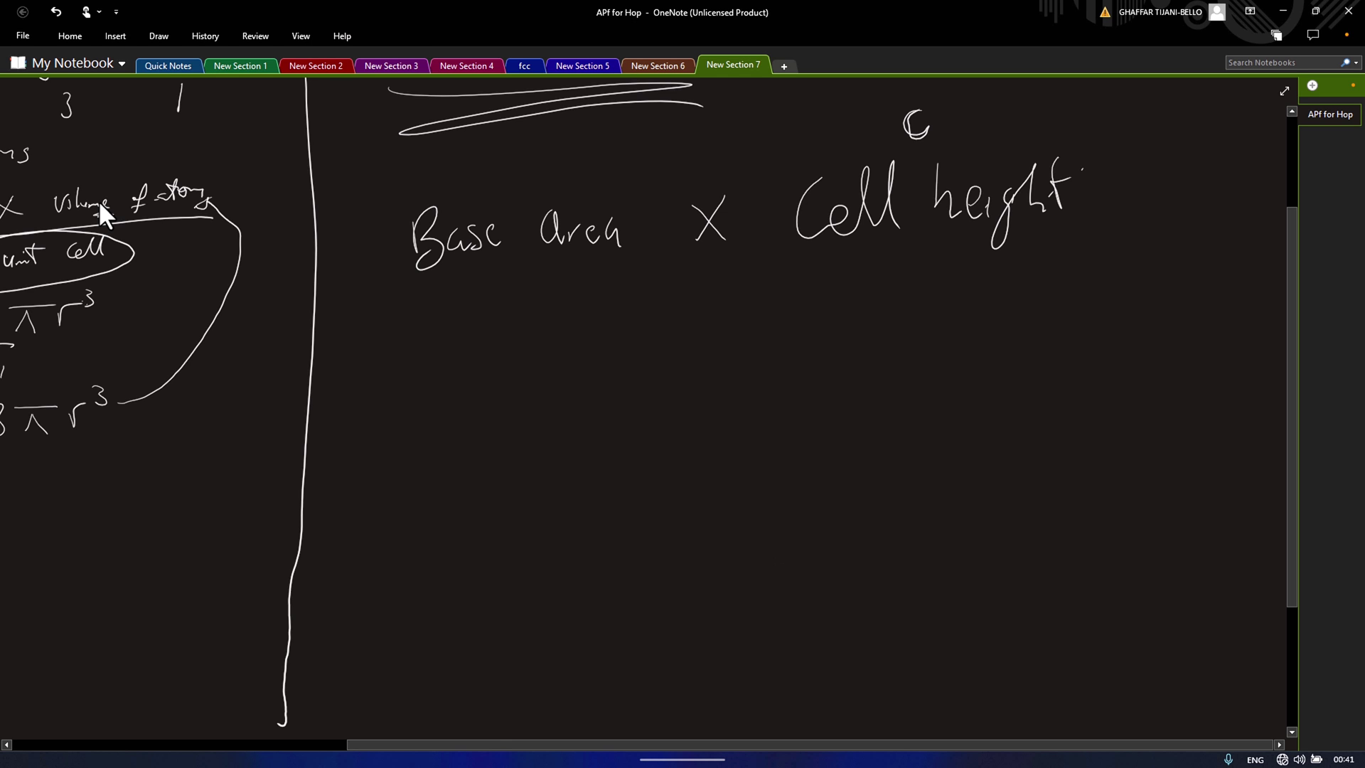
left_click_drag(375, 348, 363, 396)
left_click_drag(354, 349, 402, 395)
mouse_move(416, 369)
left_mouse_down()
mouse_move(406, 399)
mouse_move(494, 390)
mouse_move(511, 372)
left_mouse_up()
left_click_drag(514, 381, 542, 386)
mouse_move(557, 355)
left_mouse_down()
mouse_move(561, 387)
mouse_move(622, 366)
left_mouse_up()
mouse_move(602, 387)
left_mouse_down()
mouse_move(630, 378)
mouse_move(677, 399)
left_mouse_up()
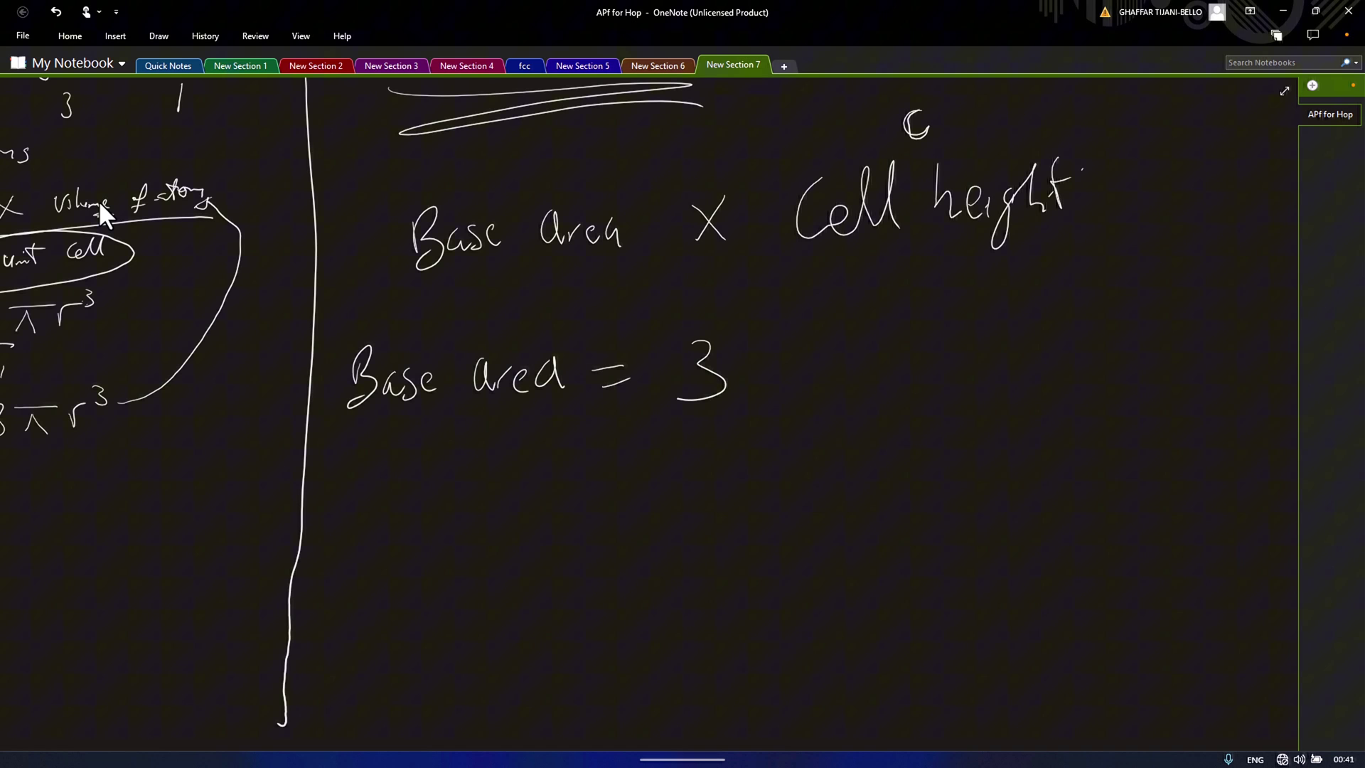
Step: Continue the base area line by handwriting "× (Area of" after the 3
mouse_move(787, 343)
left_mouse_down()
mouse_move(754, 397)
mouse_move(793, 394)
left_mouse_up()
mouse_move(855, 307)
left_mouse_down()
mouse_move(835, 416)
mouse_move(868, 445)
left_mouse_up()
mouse_move(860, 396)
left_mouse_down()
mouse_move(868, 370)
mouse_move(889, 390)
left_mouse_up()
left_click_drag(857, 378, 986, 380)
mouse_move(1020, 345)
left_mouse_down()
mouse_move(999, 404)
mouse_move(1008, 389)
left_mouse_up()
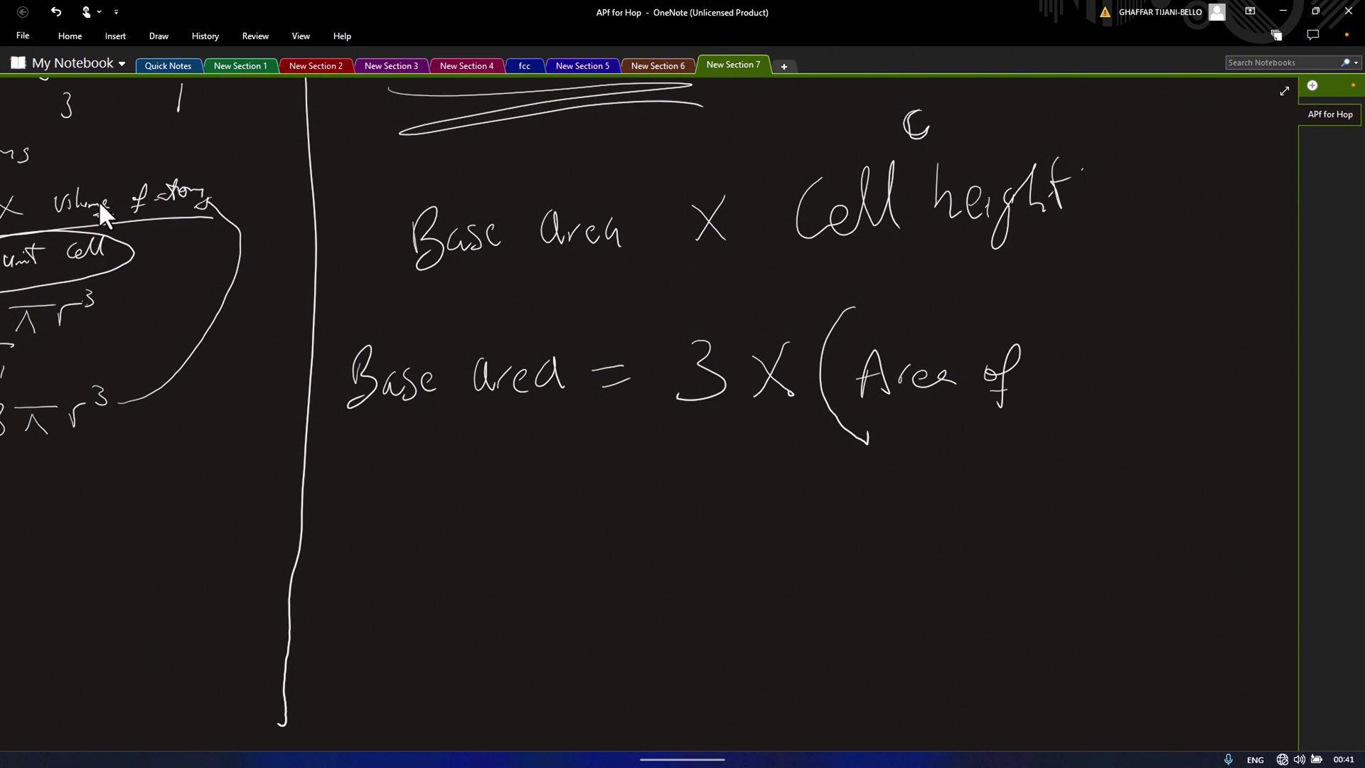
Step: Handwrite "Parallelepiped ACDE" after "Area of" in the base area line
mouse_move(1071, 359)
left_mouse_down()
mouse_move(1068, 391)
mouse_move(1082, 370)
left_mouse_up()
mouse_move(1079, 370)
left_mouse_down()
mouse_move(1092, 381)
mouse_move(1107, 371)
left_mouse_up()
scroll(100, 203, "right", 5)
left_click_drag(739, 376, 814, 374)
mouse_move(838, 326)
left_mouse_down()
mouse_move(836, 383)
mouse_move(889, 355)
mouse_move(893, 378)
left_mouse_up()
mouse_move(905, 386)
left_mouse_down()
mouse_move(907, 348)
mouse_move(938, 377)
left_mouse_up()
left_click_drag(959, 355, 952, 376)
mouse_move(964, 318)
left_mouse_down()
mouse_move(964, 376)
mouse_move(1045, 342)
left_mouse_up()
mouse_move(1027, 374)
left_mouse_down()
mouse_move(1050, 317)
mouse_move(1066, 368)
mouse_move(1132, 362)
left_mouse_up()
mouse_move(1194, 322)
left_mouse_down()
mouse_move(1180, 334)
mouse_move(1198, 357)
mouse_move(1176, 339)
left_mouse_up()
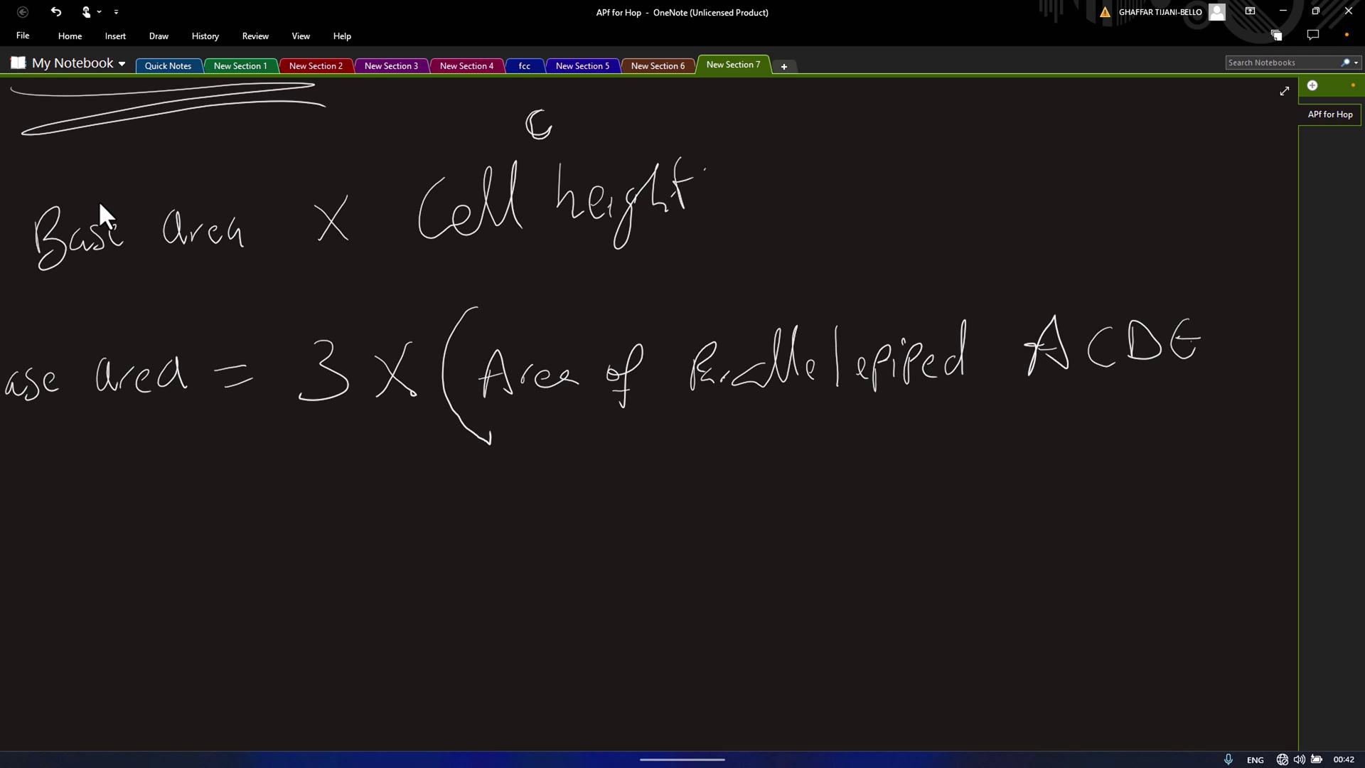
Step: Sketch a slanted parallelogram beside the crystal structure picture, below the "Cell height" label
scroll(100, 213, "down", 3)
scroll(100, 213, "left", 3)
scroll(106, 215, "up", 5)
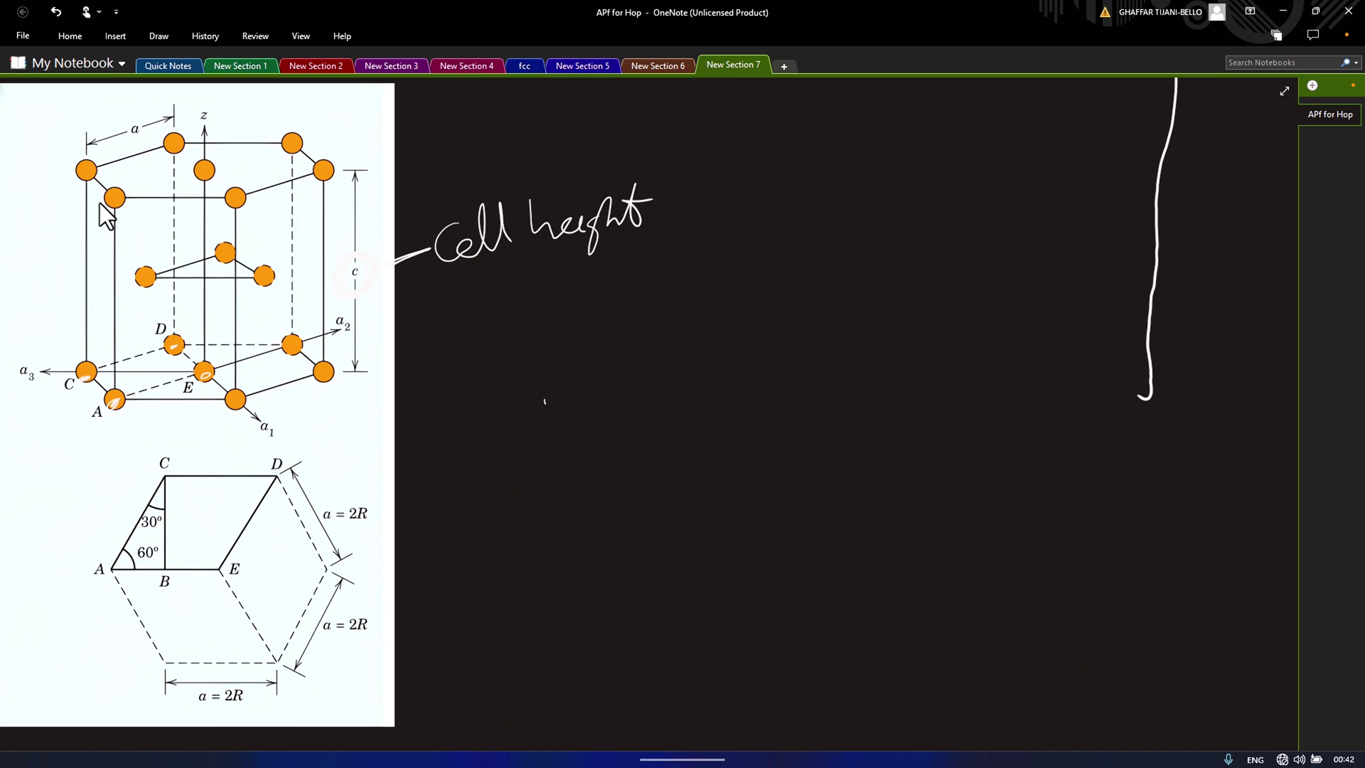
mouse_move(545, 401)
left_mouse_down()
mouse_move(505, 518)
mouse_move(589, 395)
mouse_move(738, 370)
mouse_move(694, 498)
left_mouse_up()
left_click_drag(503, 521, 707, 494)
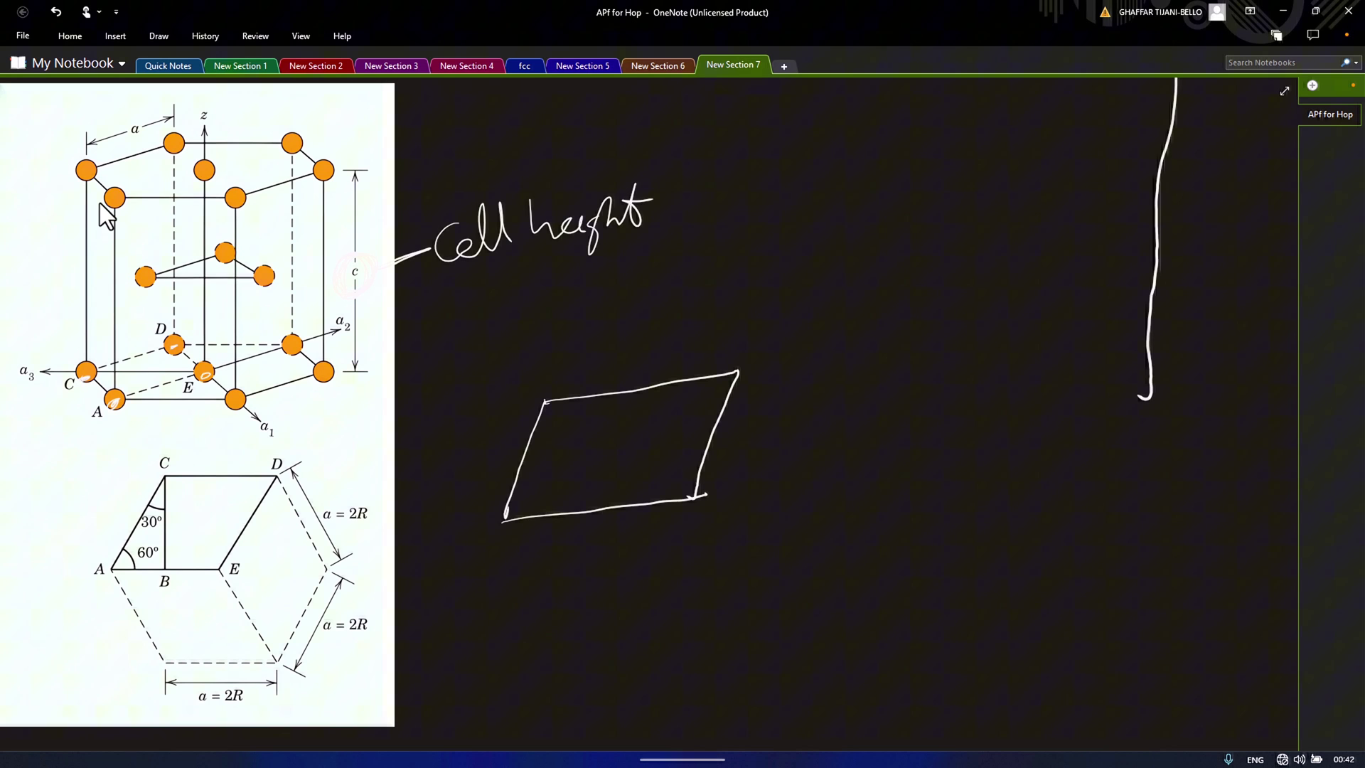
Step: Label the parallelogram's corners A, C, D and E, and draw a dashed height from C to a base point labelled B
mouse_move(443, 551)
left_mouse_down()
mouse_move(484, 555)
mouse_move(455, 538)
left_mouse_up()
mouse_move(534, 382)
left_mouse_down()
mouse_move(517, 392)
mouse_move(547, 401)
left_mouse_up()
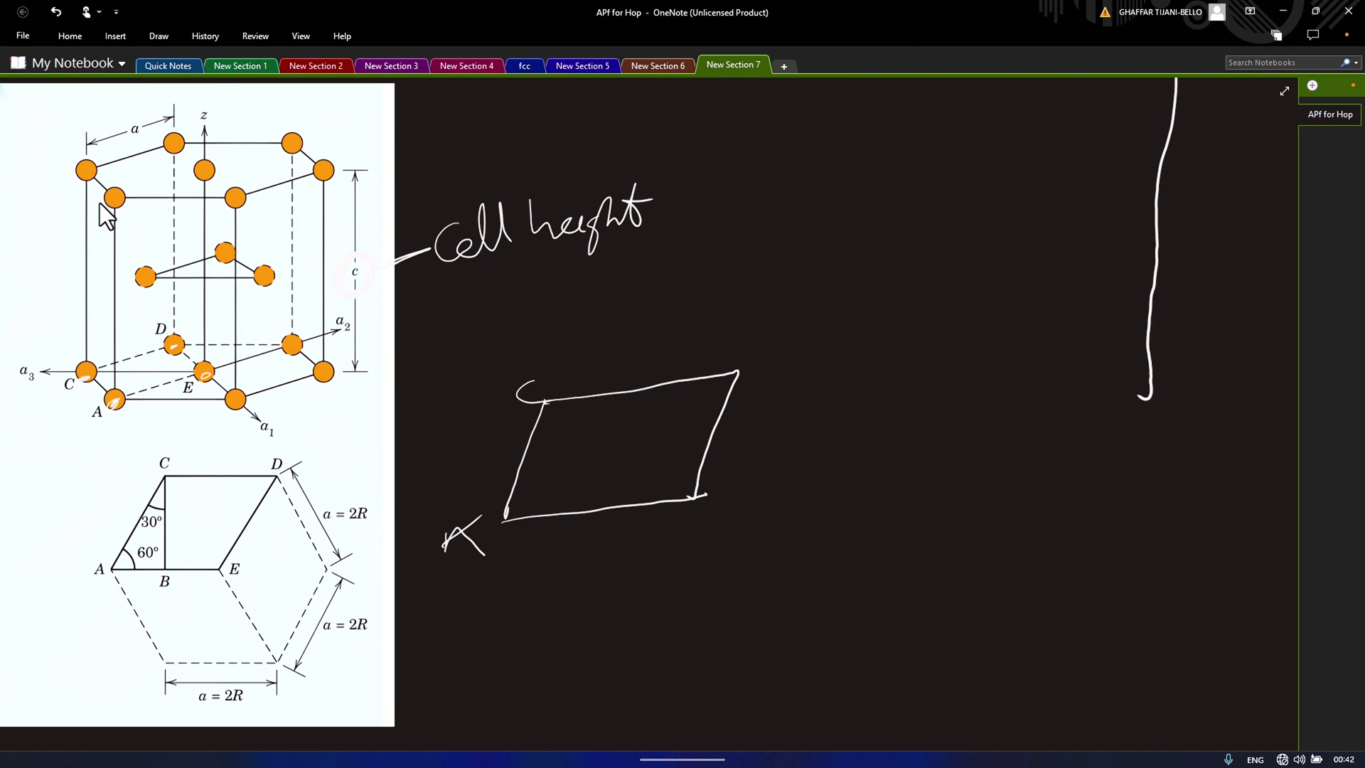
left_click_drag(746, 349, 748, 374)
left_click_drag(746, 348, 749, 379)
mouse_move(733, 487)
left_mouse_down()
mouse_move(731, 529)
mouse_move(736, 509)
left_mouse_up()
left_click_drag(549, 446, 556, 483)
mouse_move(559, 492)
left_mouse_down()
mouse_move(568, 547)
mouse_move(584, 546)
left_mouse_up()
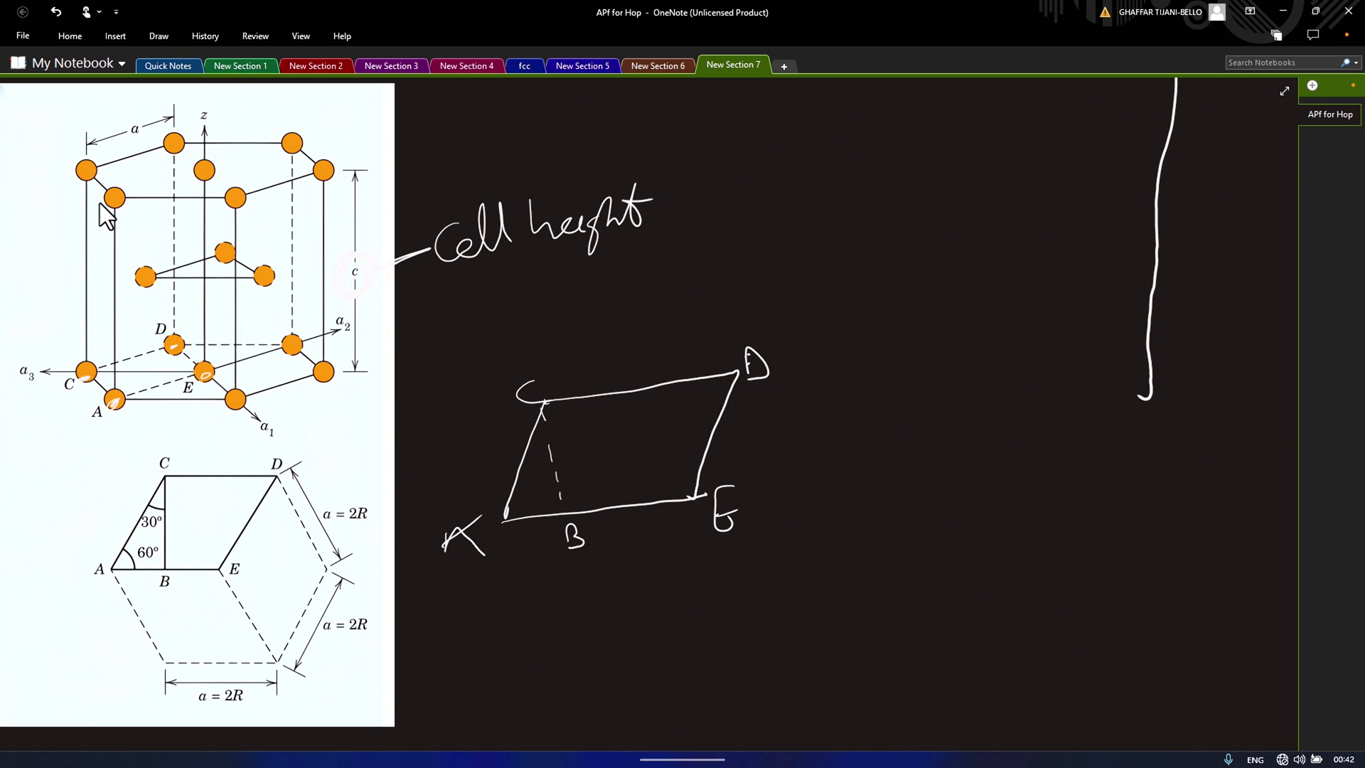
Step: Handwrite "3×" below the parallelogram and label its dashed height "h"
left_click_drag(463, 628, 454, 679)
left_click_drag(525, 637, 500, 670)
left_click_drag(500, 645, 536, 676)
left_click_drag(566, 450, 580, 477)
Step: Draw dimension lines above side CD and beside side AC of the parallelogram, labelling them "a"
left_click_drag(550, 323, 552, 347)
left_click_drag(733, 314, 733, 340)
left_click_drag(551, 338, 725, 324)
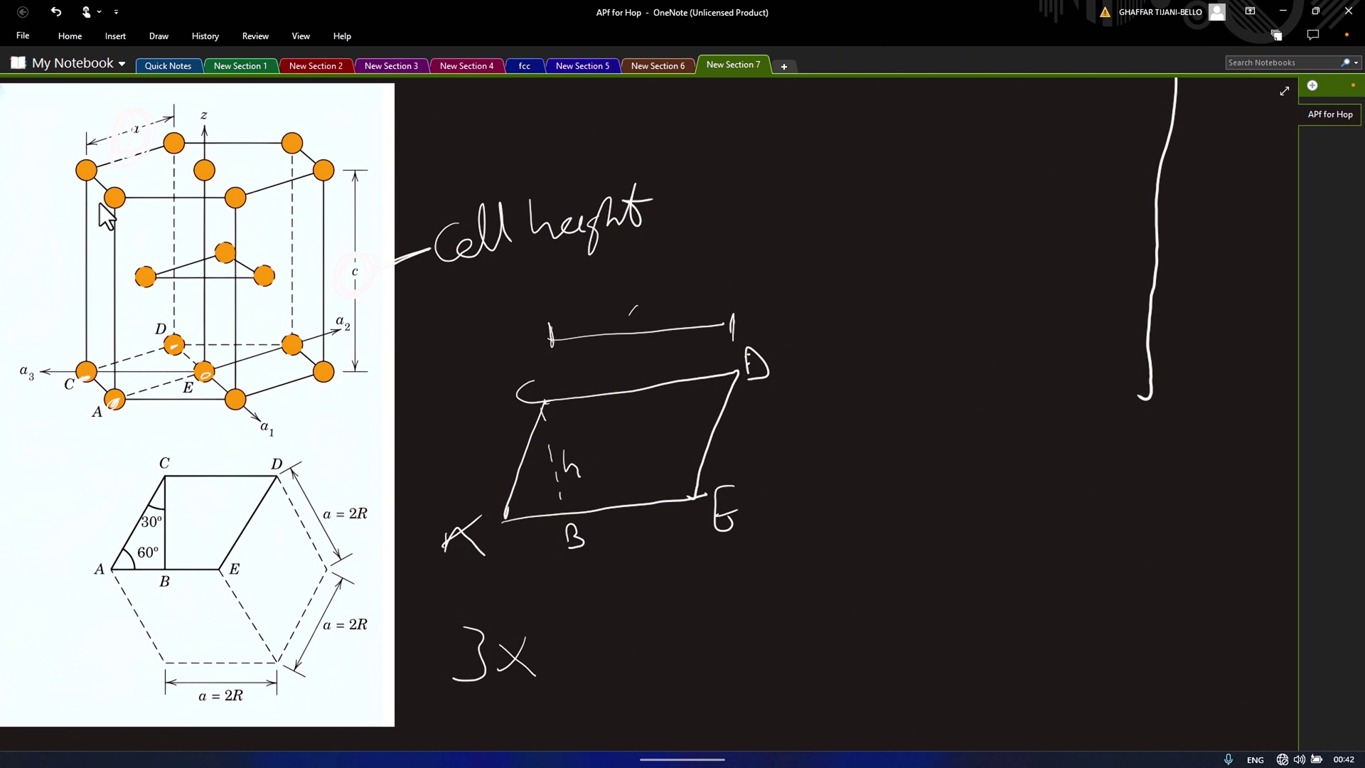
left_click_drag(634, 307, 652, 328)
left_click_drag(461, 394, 488, 394)
left_click_drag(415, 528, 452, 517)
left_click_drag(469, 391, 437, 524)
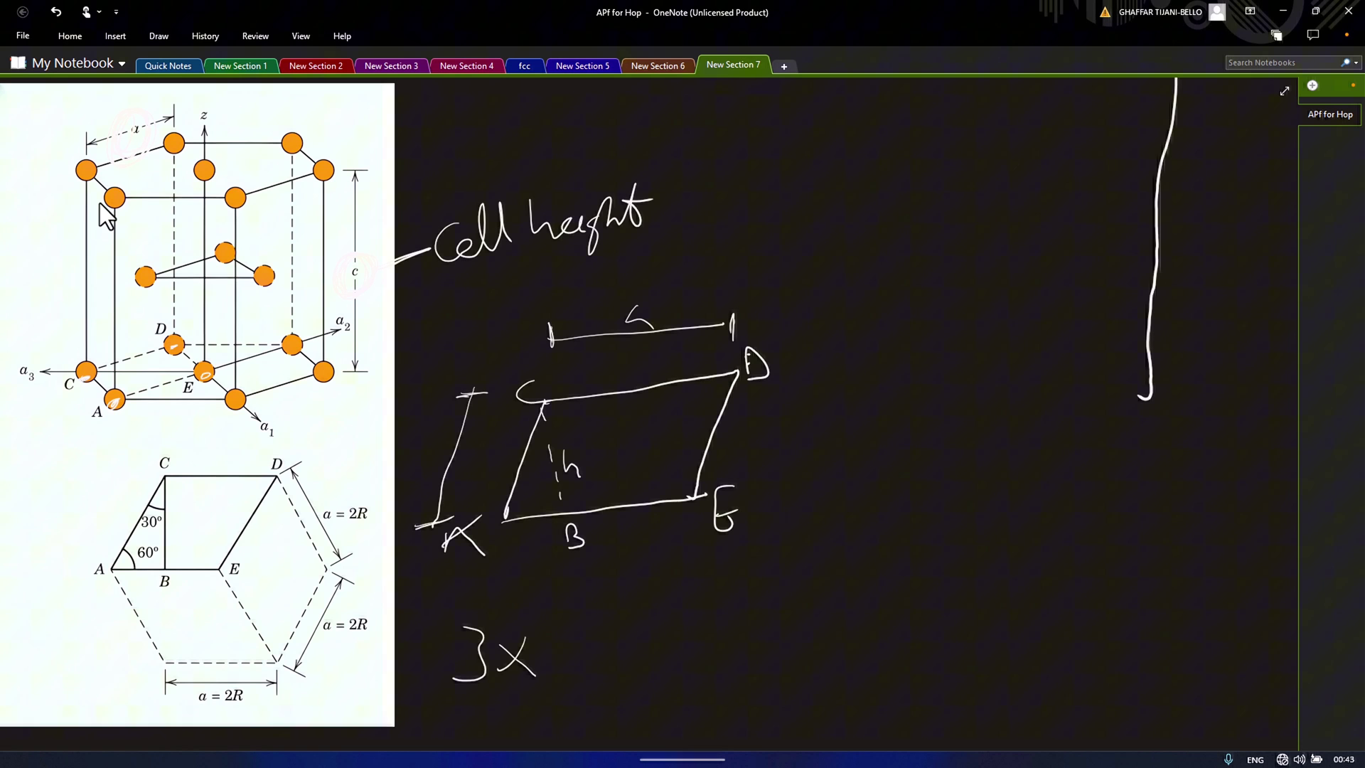
left_click_drag(432, 453, 434, 469)
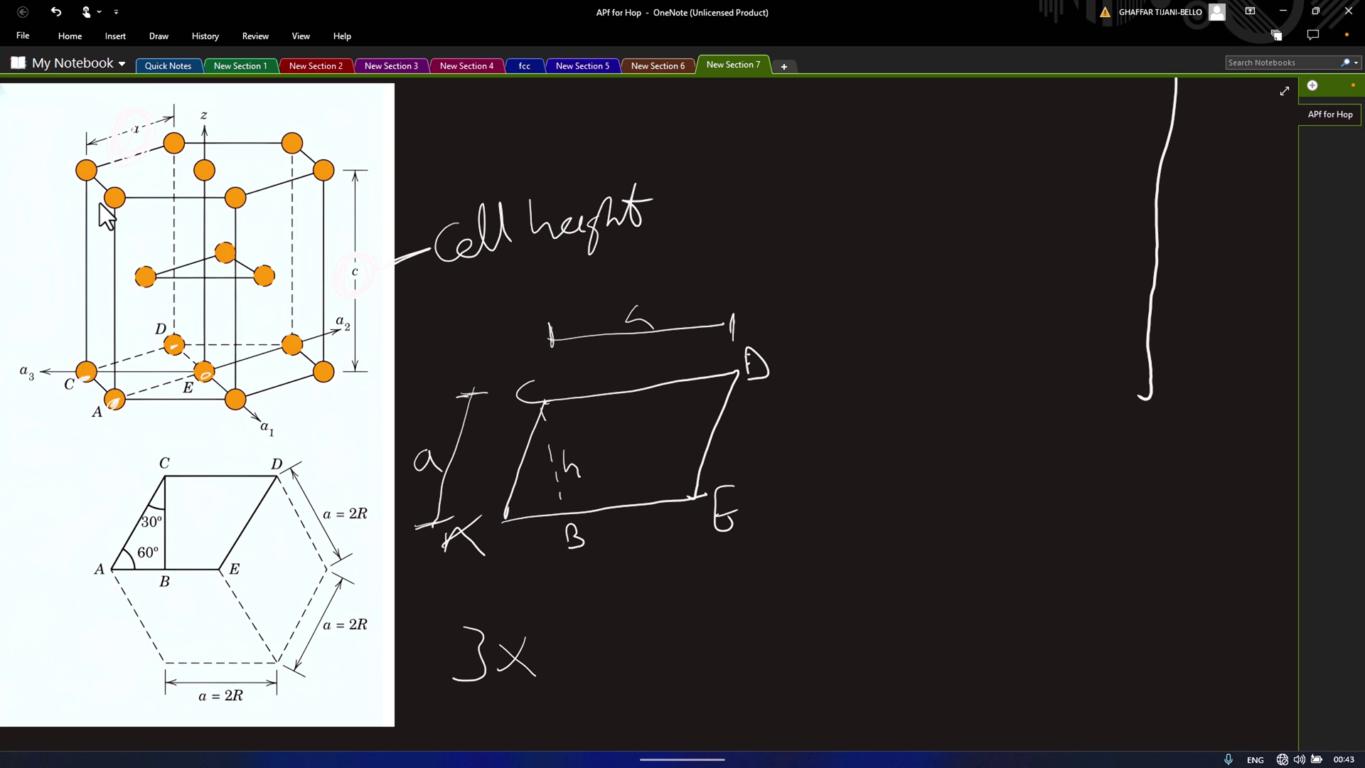
Step: Mark the 60° angle at A, the 30° angle at C and the right angle at B in the parallelogram
mouse_move(508, 516)
left_mouse_down()
mouse_move(519, 504)
mouse_move(521, 517)
left_mouse_up()
left_click_drag(528, 506, 529, 506)
left_click_drag(528, 453, 531, 470)
left_click_drag(538, 457, 541, 459)
mouse_move(542, 429)
left_mouse_down()
mouse_move(574, 419)
mouse_move(580, 431)
left_mouse_up()
left_click_drag(594, 417, 602, 413)
left_click_drag(551, 502, 549, 517)
mouse_move(895, 487)
left_mouse_down()
mouse_move(888, 503)
mouse_move(903, 506)
left_mouse_up()
left_click_drag(910, 496, 928, 503)
mouse_move(934, 484)
left_mouse_down()
mouse_move(958, 484)
mouse_move(893, 569)
mouse_move(910, 566)
mouse_move(921, 593)
mouse_move(939, 565)
left_mouse_up()
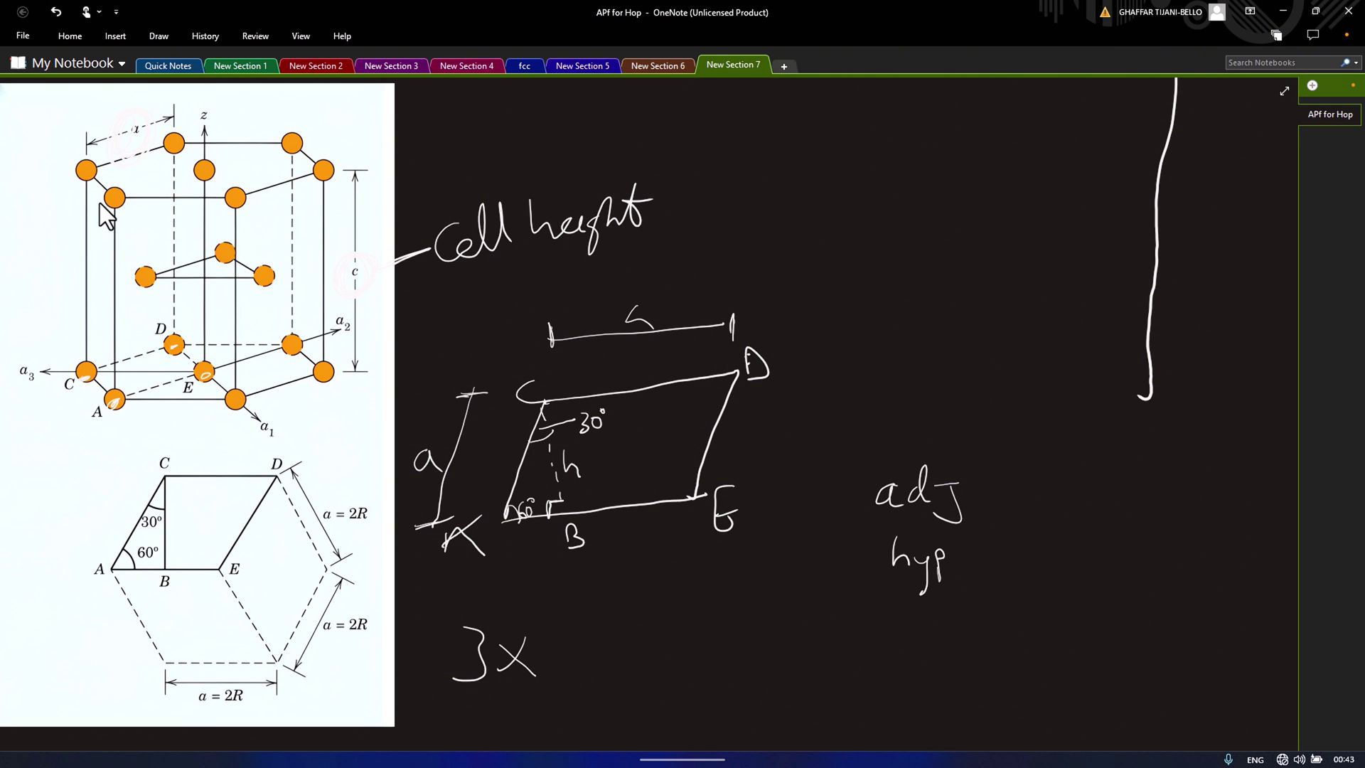
mouse_move(897, 435)
left_mouse_down()
mouse_move(888, 453)
mouse_move(915, 449)
left_mouse_up()
mouse_move(914, 448)
left_mouse_down()
mouse_move(938, 438)
mouse_move(921, 483)
mouse_move(888, 497)
mouse_move(901, 551)
mouse_move(938, 568)
left_mouse_up()
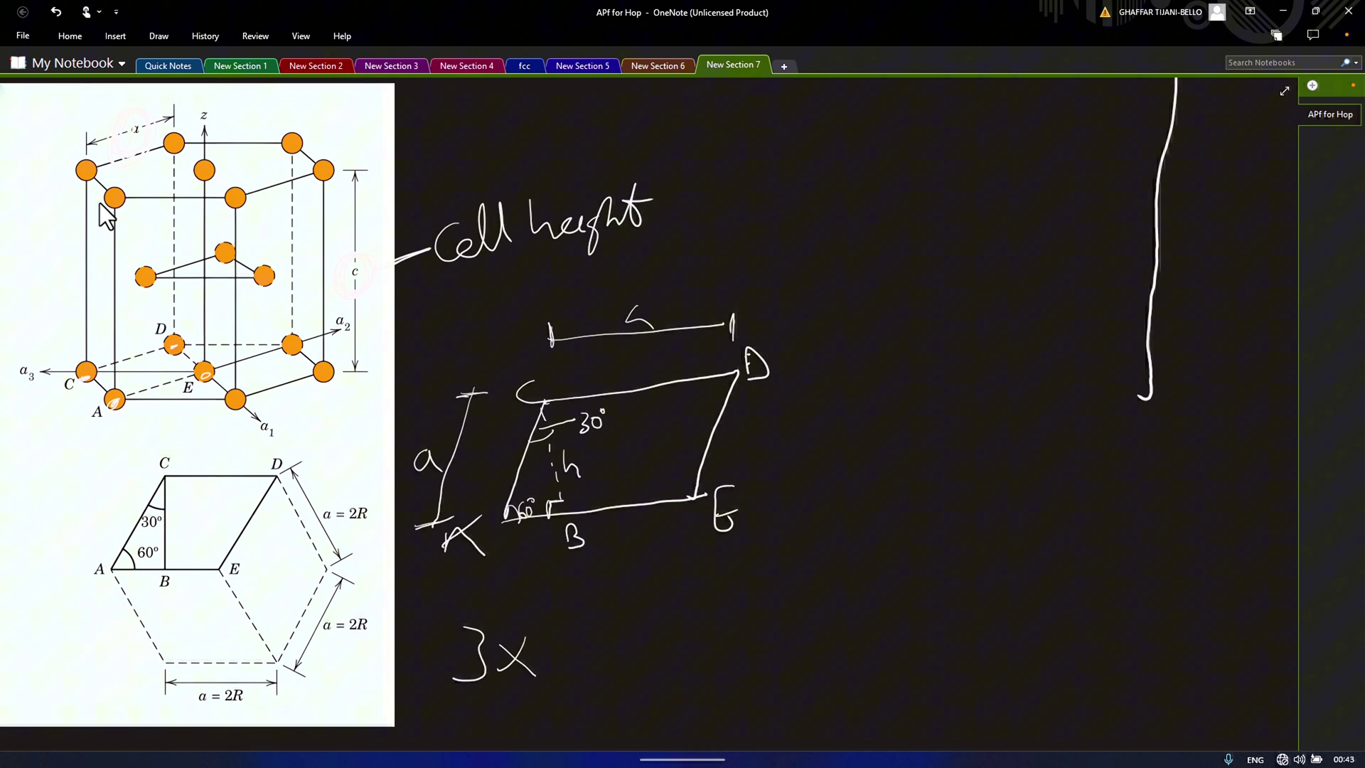
Step: Handwrite the equation "Cos 30° = h/a" beside the parallelogram sketch
mouse_move(892, 502)
left_mouse_down()
mouse_move(873, 503)
mouse_move(885, 545)
left_mouse_up()
mouse_move(907, 531)
left_mouse_down()
mouse_move(917, 543)
mouse_move(978, 528)
mouse_move(963, 548)
left_mouse_up()
mouse_move(994, 519)
left_mouse_down()
mouse_move(1013, 522)
mouse_move(1018, 503)
mouse_move(1068, 520)
left_mouse_up()
left_click_drag(1045, 532, 1069, 530)
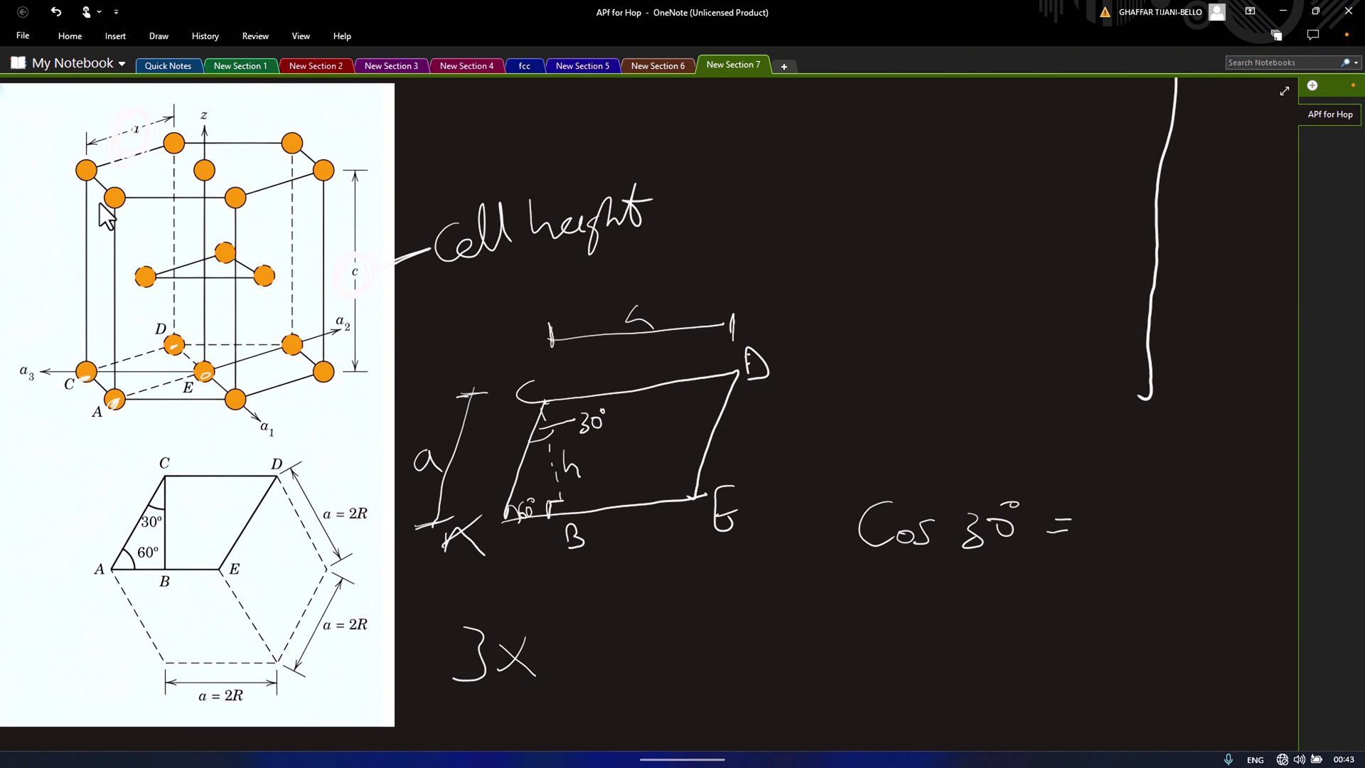
mouse_move(1118, 486)
left_mouse_down()
mouse_move(1138, 529)
mouse_move(1198, 538)
left_mouse_up()
mouse_move(1139, 571)
left_mouse_down()
mouse_move(1123, 590)
mouse_move(1146, 598)
left_mouse_up()
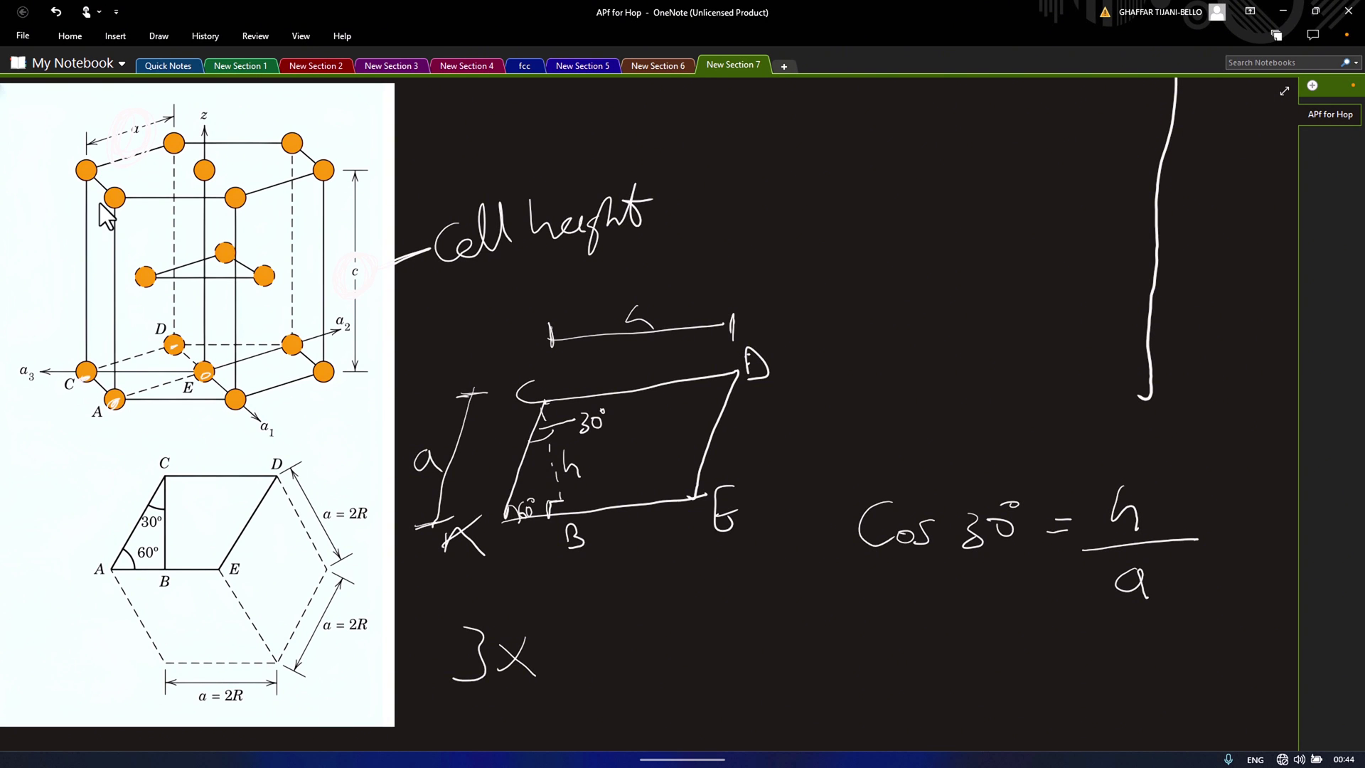
Step: Write "√3·a/2 = h" below the cosine equation and draw a box around it
mouse_move(883, 604)
left_mouse_down()
mouse_move(894, 620)
mouse_move(933, 583)
mouse_move(913, 624)
mouse_move(956, 632)
left_mouse_up()
left_click_drag(901, 658, 929, 673)
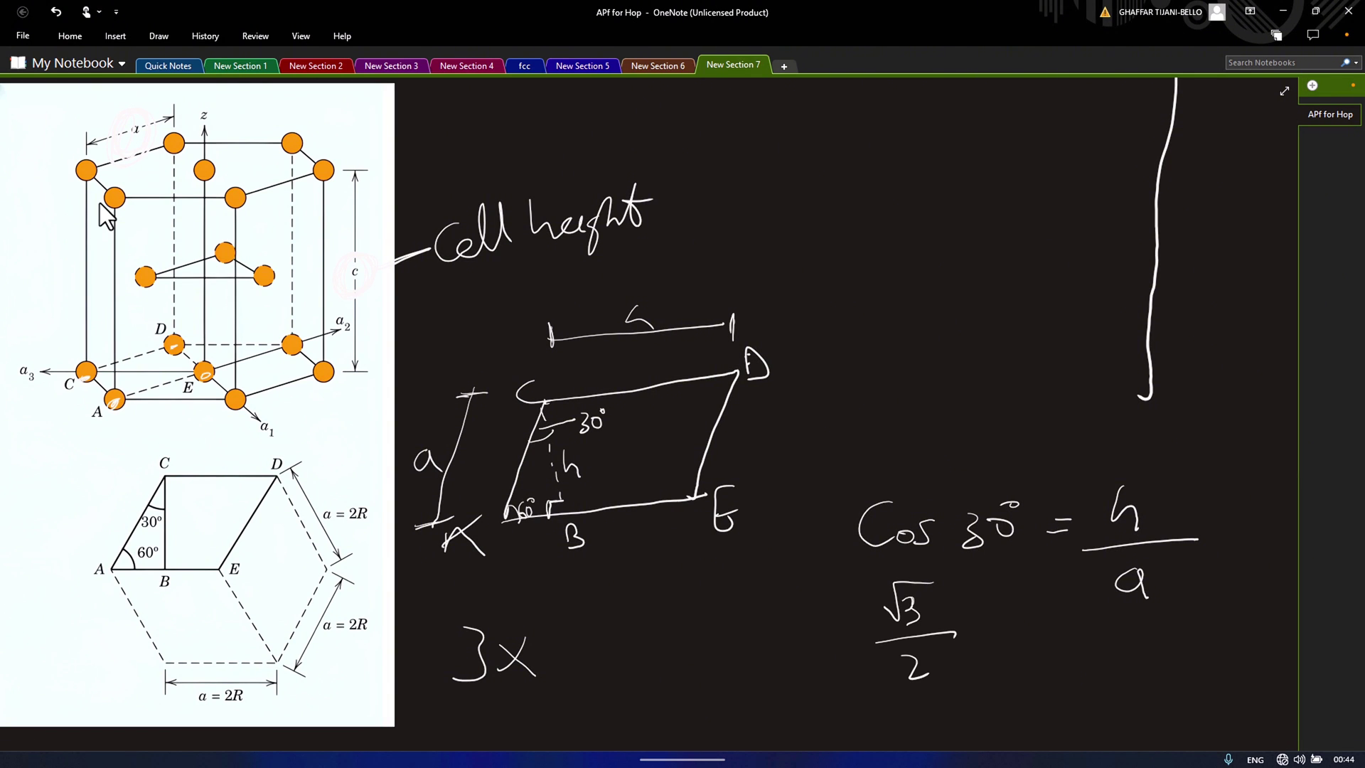
mouse_move(958, 606)
left_mouse_down()
mouse_move(962, 626)
mouse_move(1014, 626)
mouse_move(1013, 641)
left_mouse_up()
mouse_move(1036, 606)
left_mouse_down()
mouse_move(1031, 650)
mouse_move(1051, 662)
left_mouse_up()
mouse_move(848, 583)
left_mouse_down()
mouse_move(1066, 626)
mouse_move(1077, 702)
mouse_move(873, 700)
mouse_move(850, 582)
left_mouse_up()
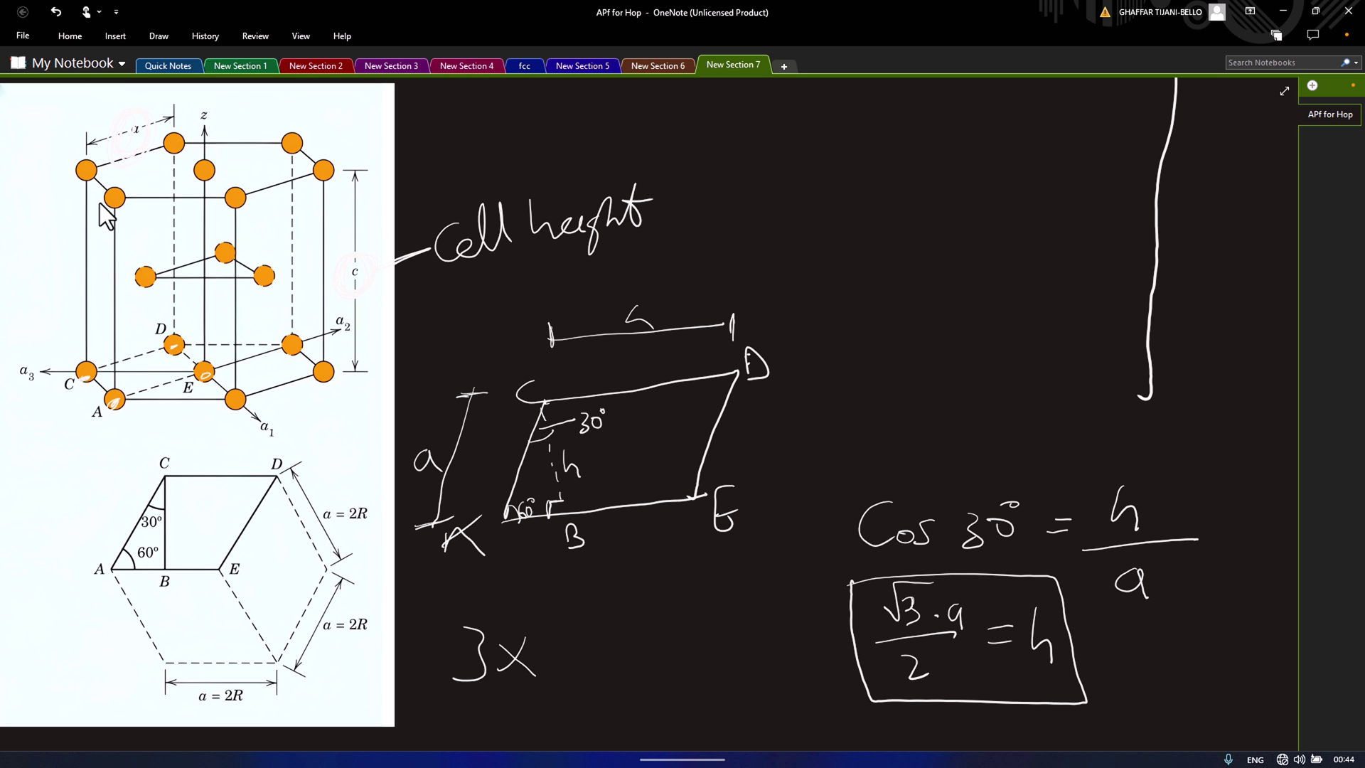
Step: Close the parenthesis after "ACDE" in the base area line
scroll(100, 202, "down", 3)
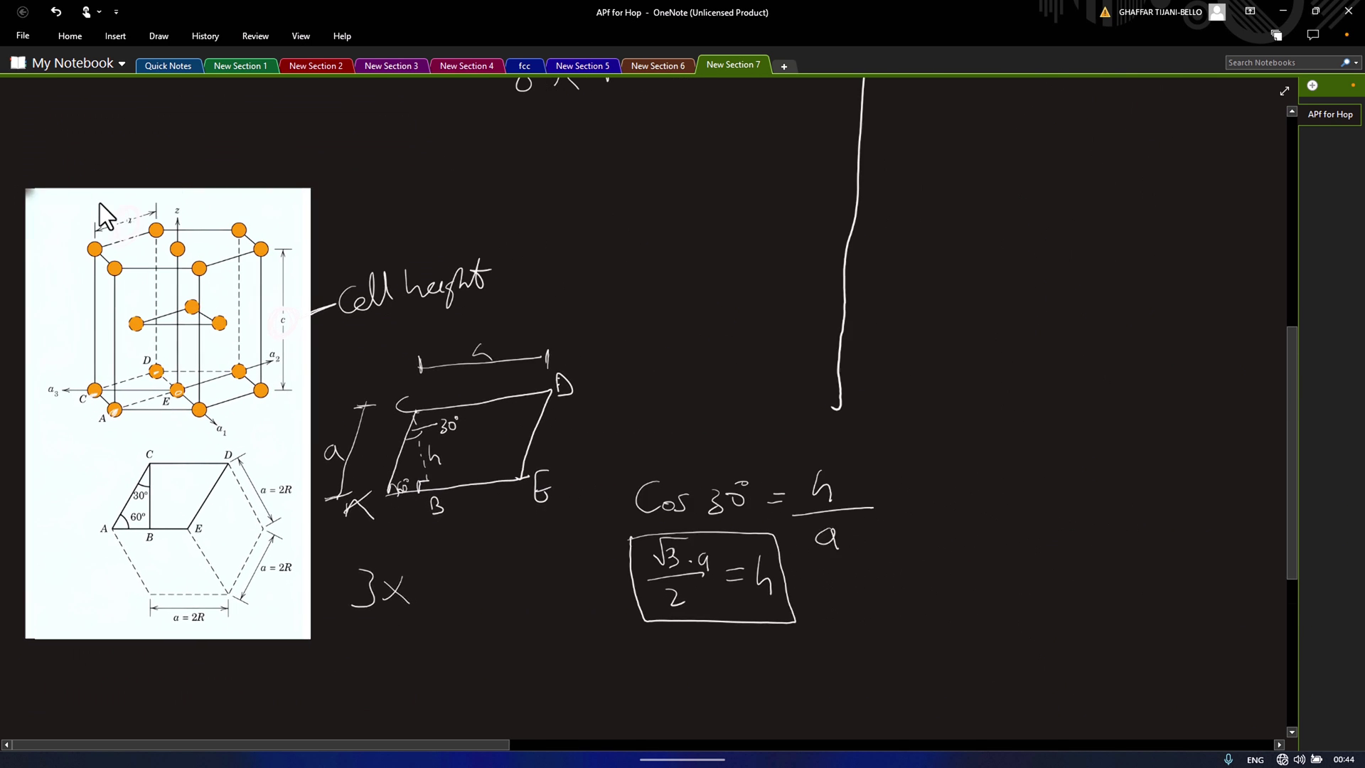
scroll(106, 217, "down", 4)
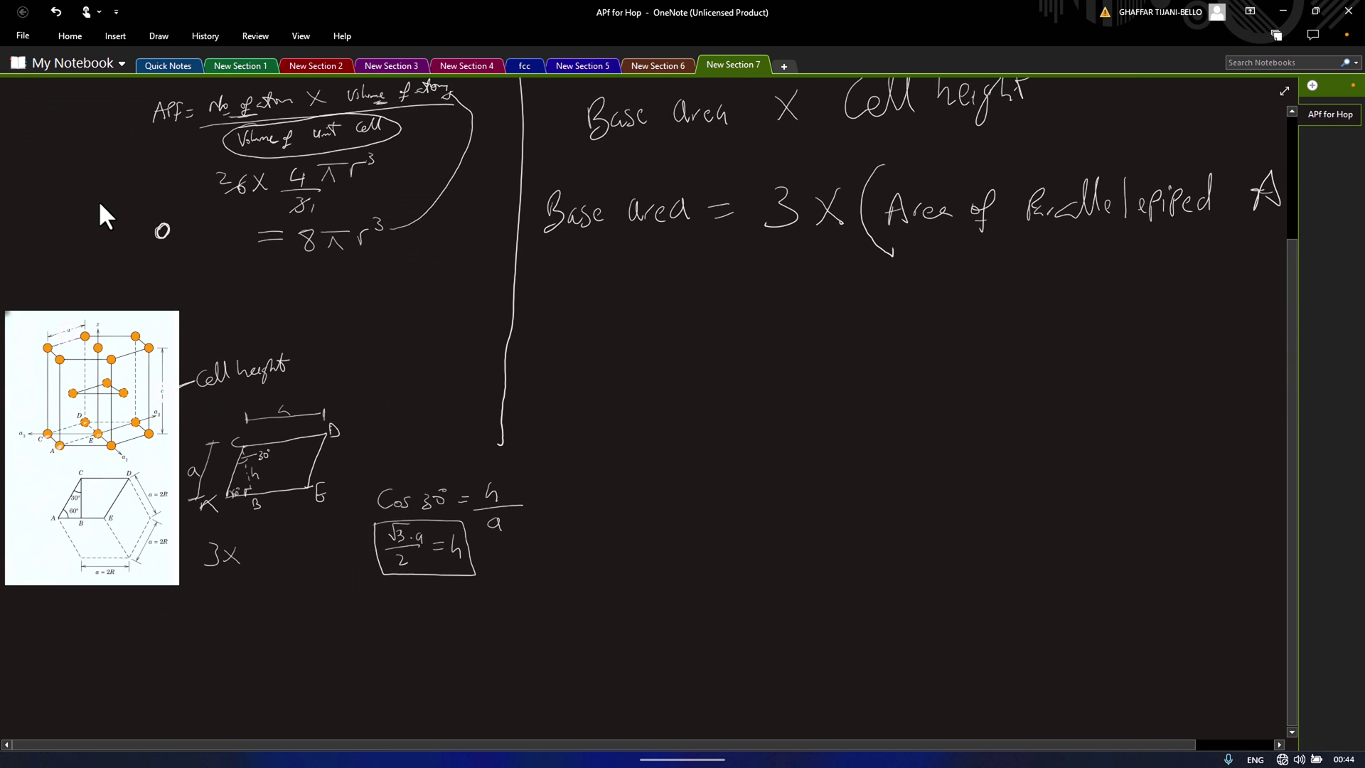
scroll(107, 216, "down", 4)
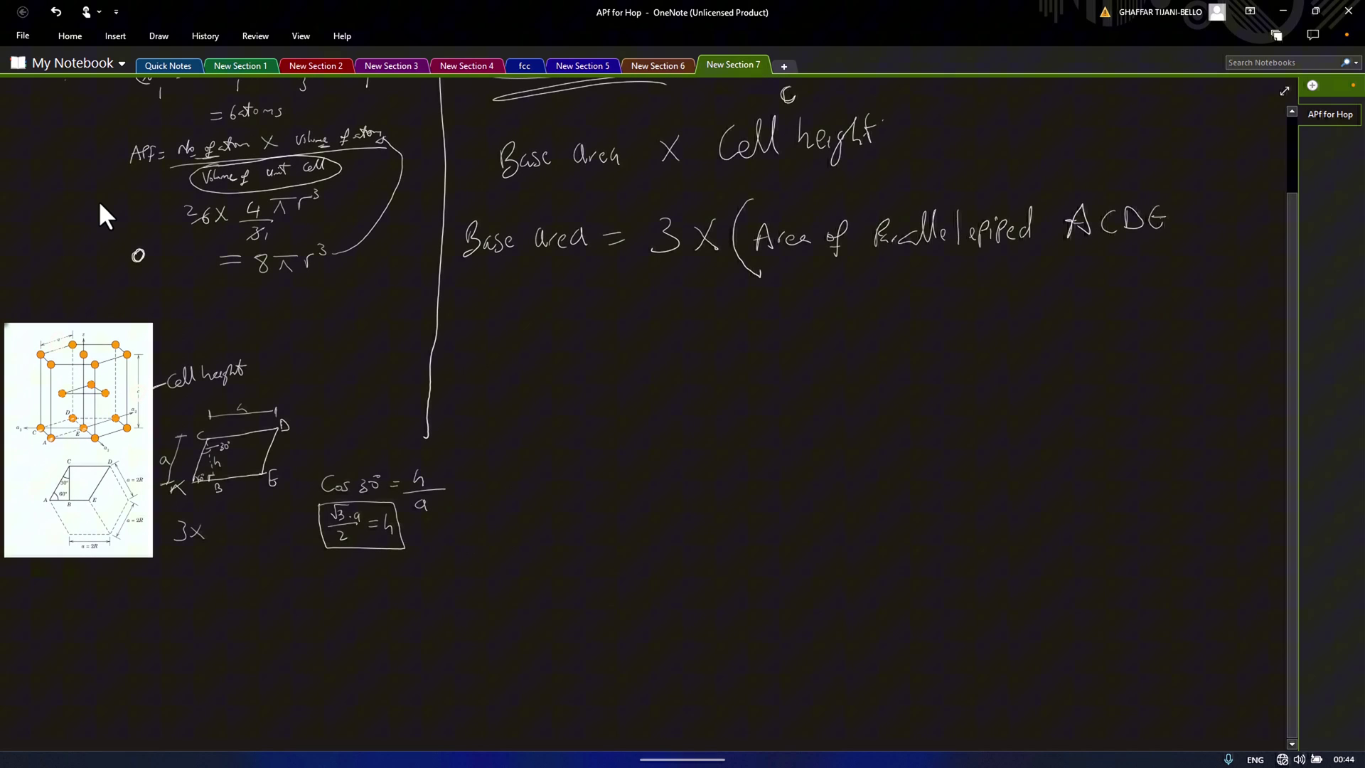
left_click_drag(1209, 210, 1170, 258)
mouse_move(1170, 179)
left_mouse_down()
mouse_move(1228, 206)
mouse_move(1172, 258)
left_mouse_up()
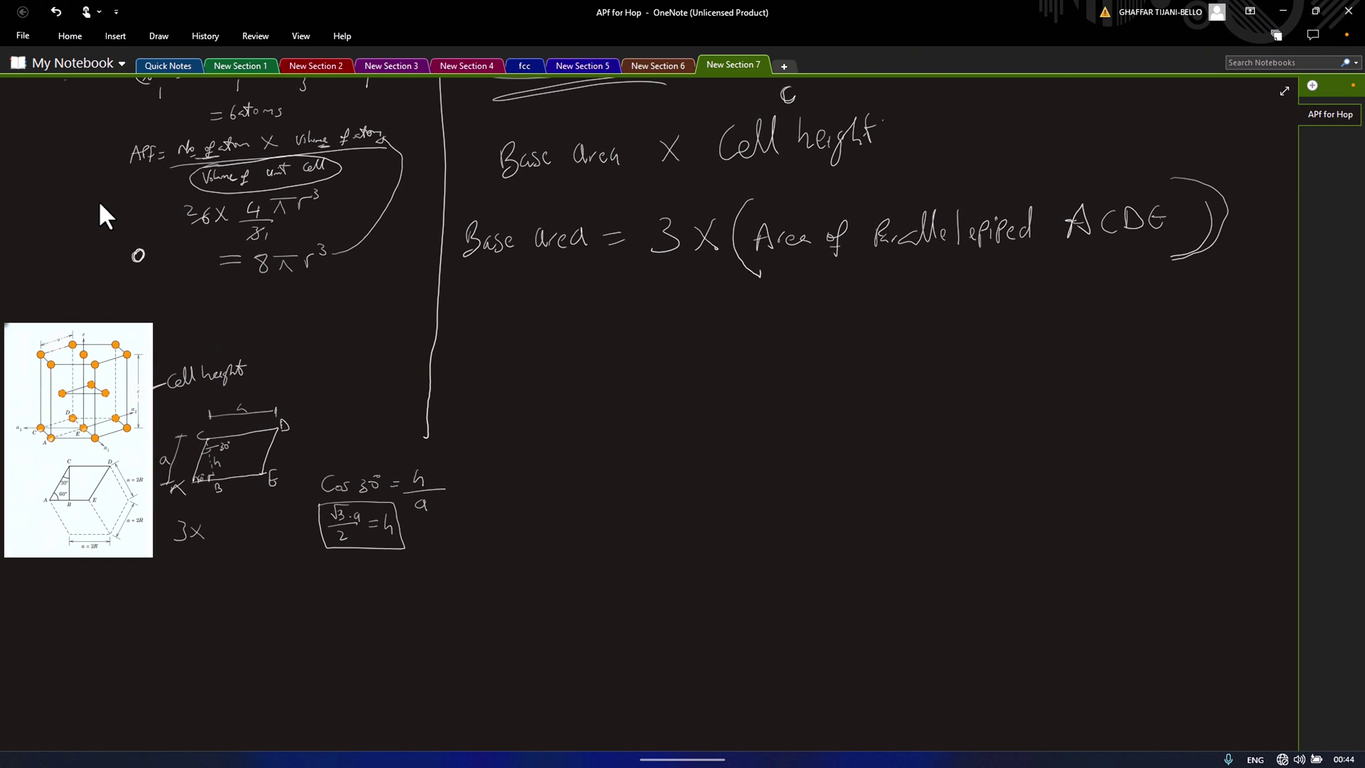
Step: Draw a downward arrow from "Area of Parallelepiped ACDE" and handwrite "length CD" below it
left_click_drag(910, 267, 911, 305)
mouse_move(895, 310)
left_mouse_down()
mouse_move(933, 307)
mouse_move(893, 317)
left_mouse_up()
left_click_drag(801, 359, 803, 395)
mouse_move(811, 387)
left_mouse_down()
mouse_move(844, 388)
mouse_move(839, 416)
left_mouse_up()
mouse_move(850, 360)
left_mouse_down()
mouse_move(853, 394)
mouse_move(863, 369)
left_mouse_up()
mouse_move(857, 369)
left_mouse_down()
mouse_move(868, 392)
mouse_move(933, 387)
left_mouse_up()
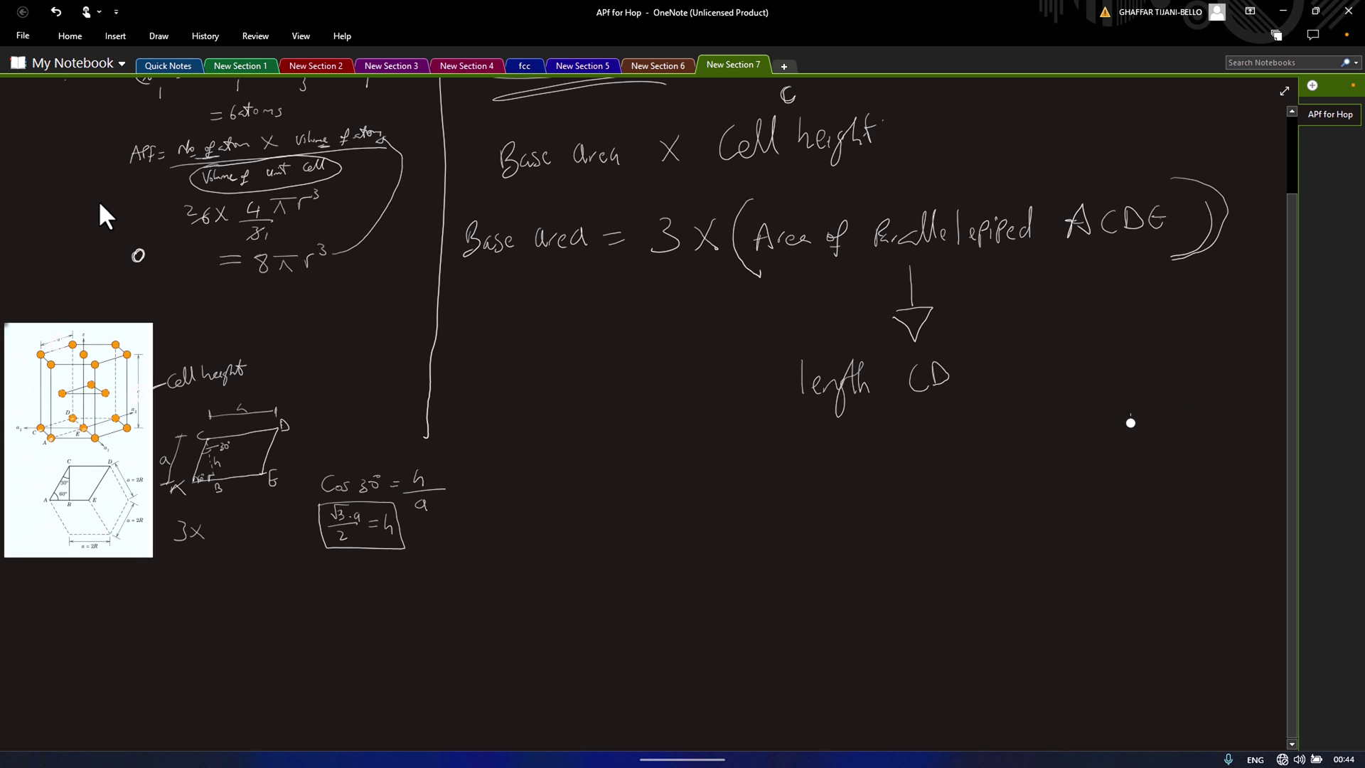
Step: Complete the area expression with "× (h = √3/2 · a)" and write "a" beneath "length CD"
left_click_drag(978, 355, 998, 382)
left_click_drag(992, 357, 972, 385)
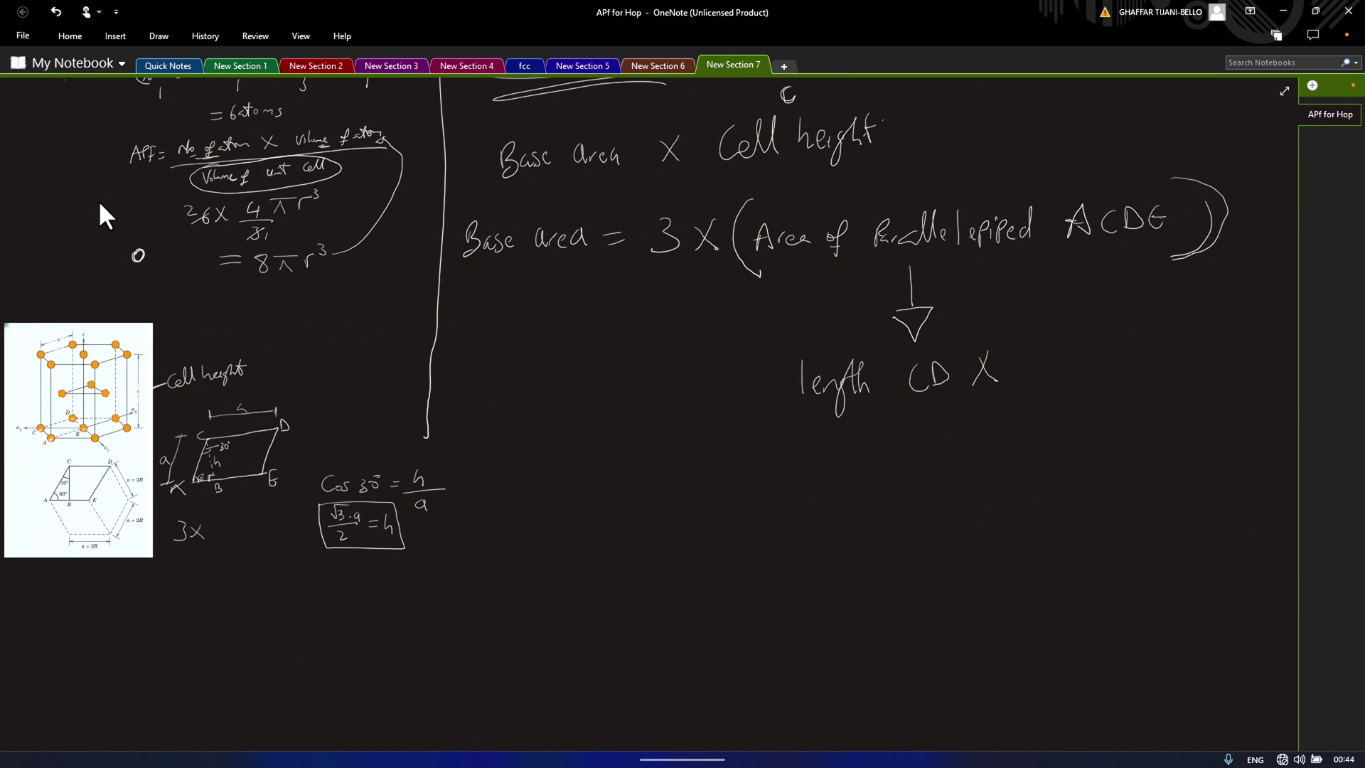
left_click_drag(1017, 334, 1034, 377)
left_click_drag(1018, 324, 1024, 399)
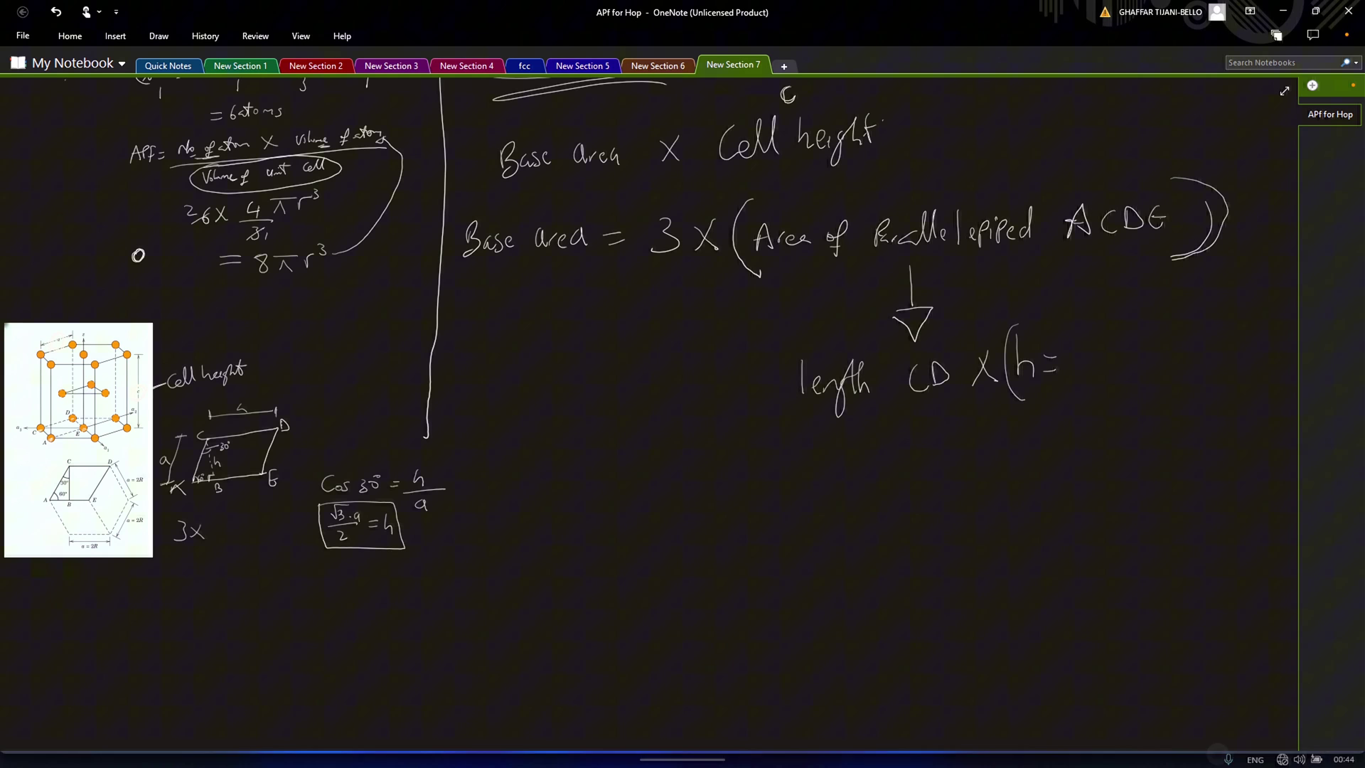
mouse_move(1070, 354)
left_mouse_down()
mouse_move(1098, 332)
mouse_move(1091, 370)
mouse_move(1119, 376)
mouse_move(1100, 410)
left_mouse_up()
left_click_drag(1140, 349, 1134, 413)
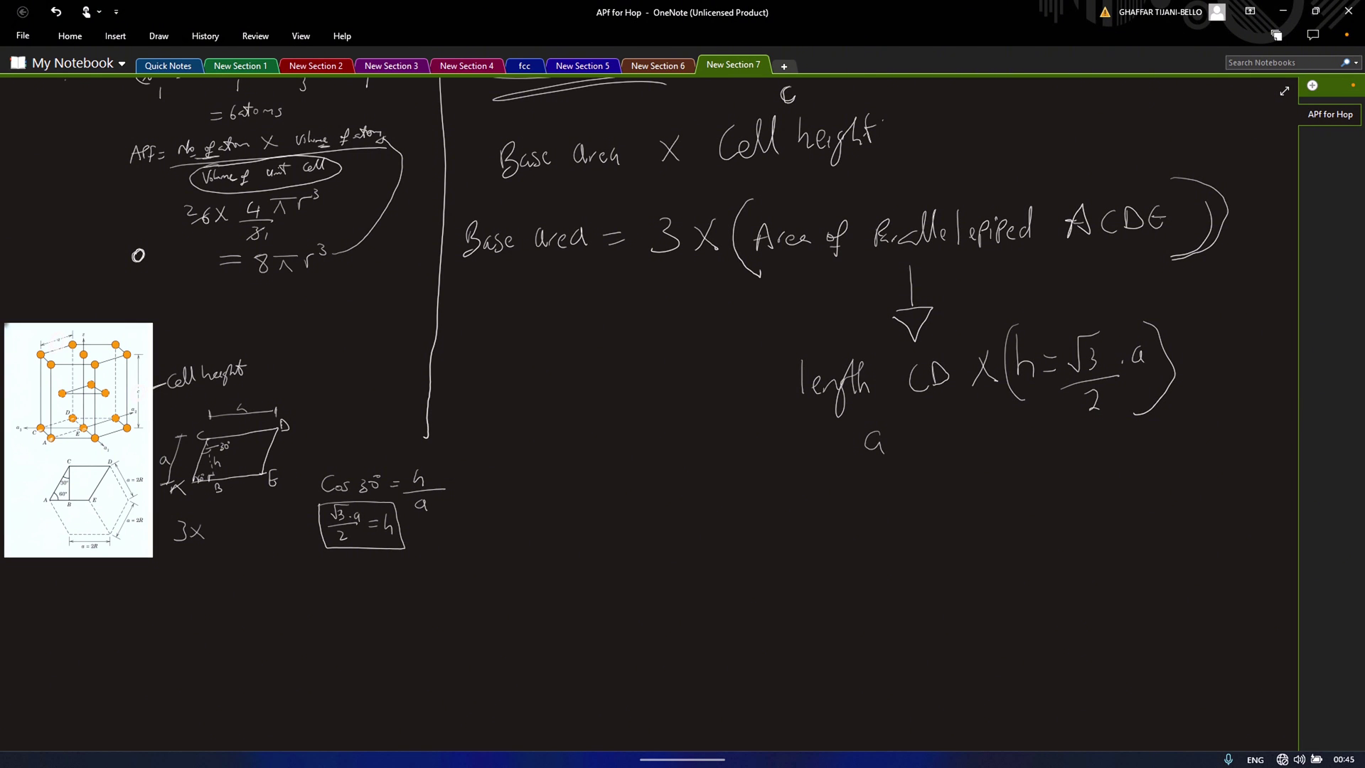
Step: Underline the existing "Base area" and handwrite "Base area = 3(a × a·√3/2)" below the area expression
left_click_drag(476, 271, 546, 260)
mouse_move(560, 492)
left_mouse_down()
mouse_move(540, 546)
mouse_move(651, 526)
mouse_move(753, 553)
left_mouse_up()
mouse_move(823, 486)
left_mouse_down()
mouse_move(804, 548)
mouse_move(838, 597)
left_mouse_up()
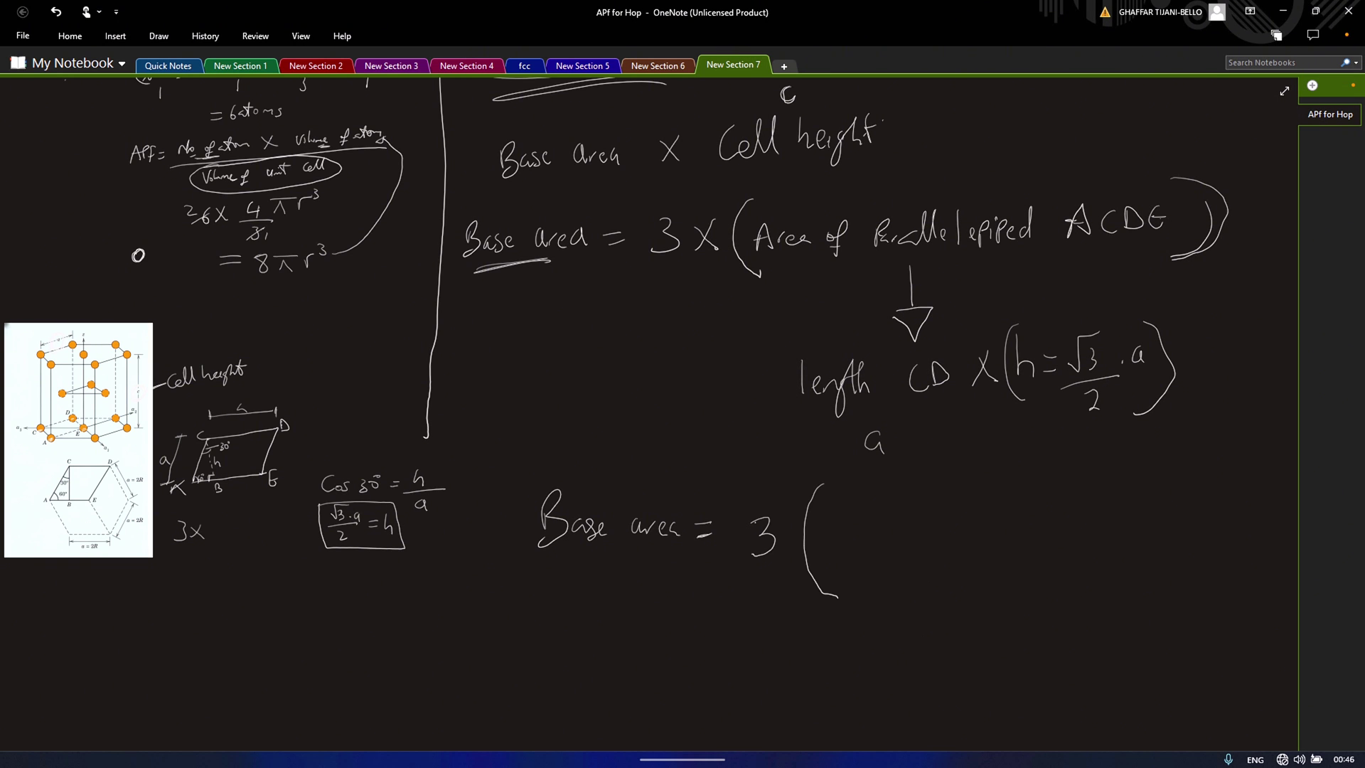
left_click_drag(866, 517, 870, 540)
mouse_move(927, 505)
left_mouse_down()
mouse_move(916, 534)
mouse_move(931, 534)
left_mouse_up()
left_click_drag(1007, 497, 1014, 519)
left_click(1022, 507)
mouse_move(1077, 480)
left_mouse_down()
mouse_move(1053, 483)
mouse_move(1041, 510)
mouse_move(1103, 528)
mouse_move(1077, 590)
left_mouse_up()
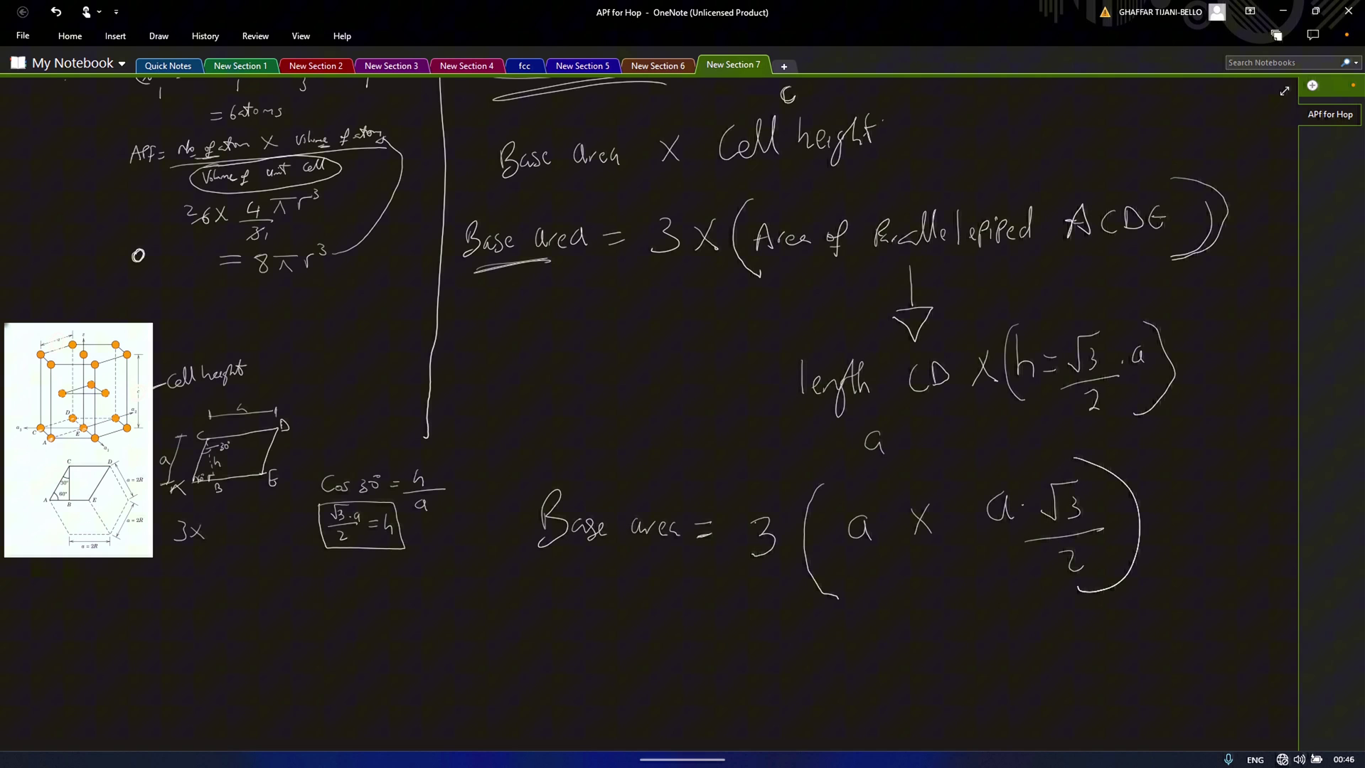
Step: Handwrite the simplified base area expression "3(a²·√3/2)" on the line below
scroll(1057, 648, "down", 3)
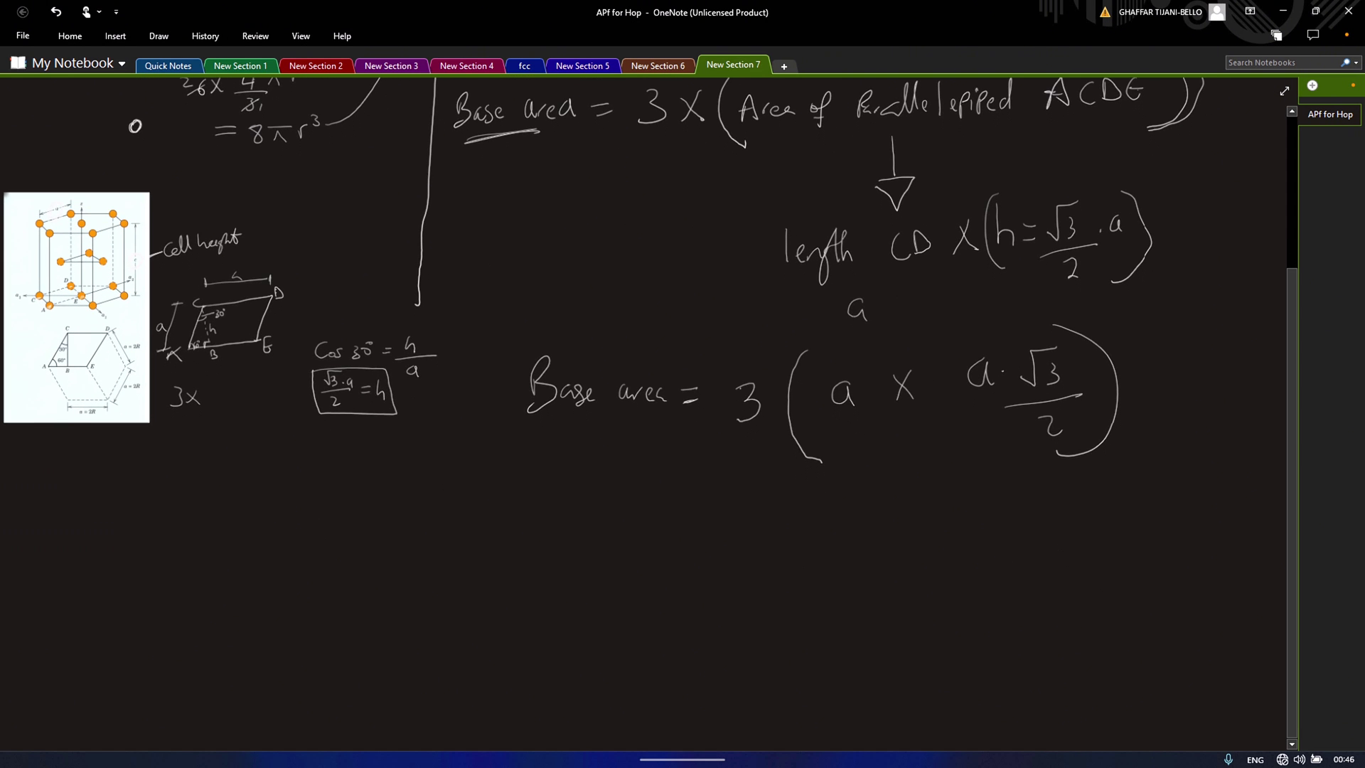
mouse_move(898, 523)
left_mouse_down()
mouse_move(899, 548)
mouse_move(916, 521)
mouse_move(981, 499)
mouse_move(976, 536)
left_mouse_up()
left_click(928, 524)
left_click_drag(880, 574, 1022, 555)
left_click_drag(933, 580, 971, 601)
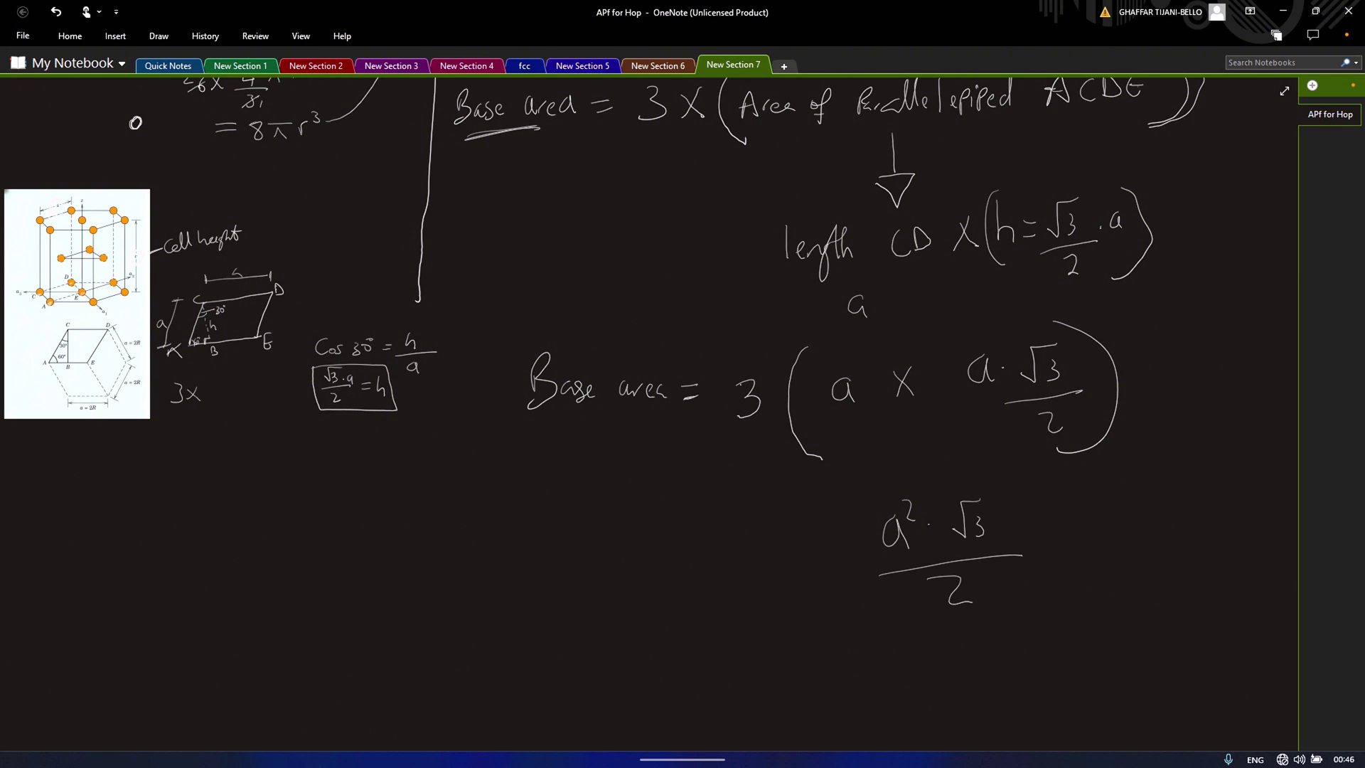
left_click_drag(874, 510, 928, 626)
left_click_drag(999, 476, 1032, 616)
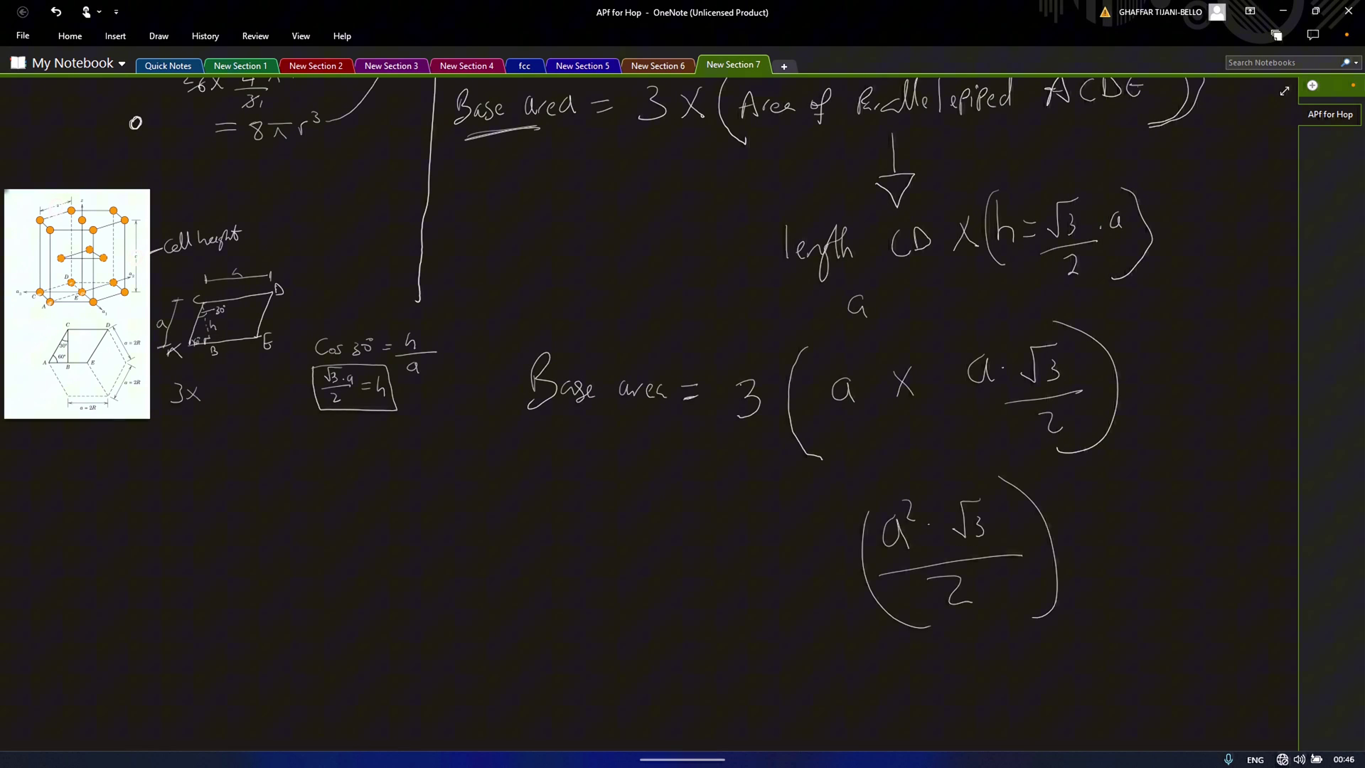
left_click_drag(811, 553, 814, 577)
Step: Complete the final "Base Area" line with "= 3a²·√3/2"
scroll(651, 414, "down", 2)
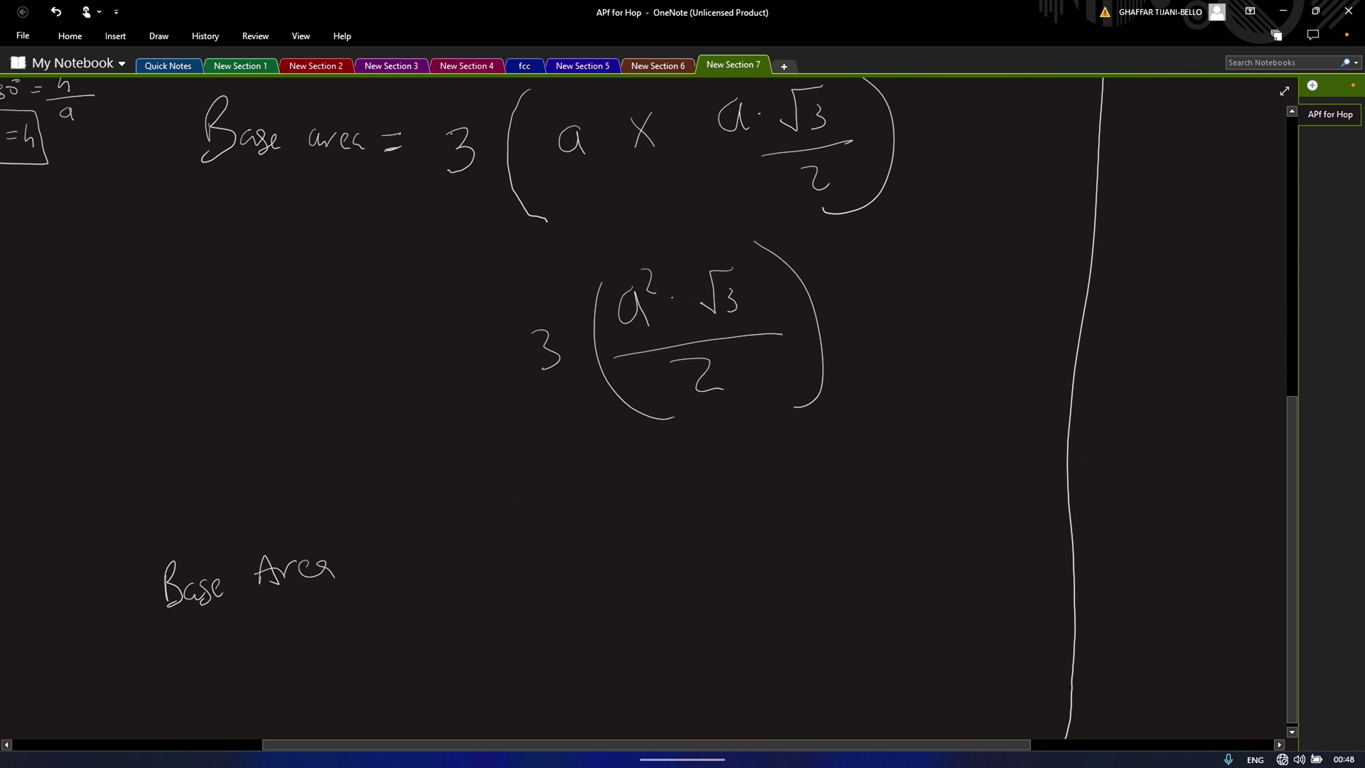
mouse_move(350, 562)
left_mouse_down()
mouse_move(388, 558)
mouse_move(388, 576)
left_mouse_up()
mouse_move(444, 512)
left_mouse_down()
mouse_move(455, 532)
mouse_move(437, 556)
mouse_move(517, 550)
left_mouse_up()
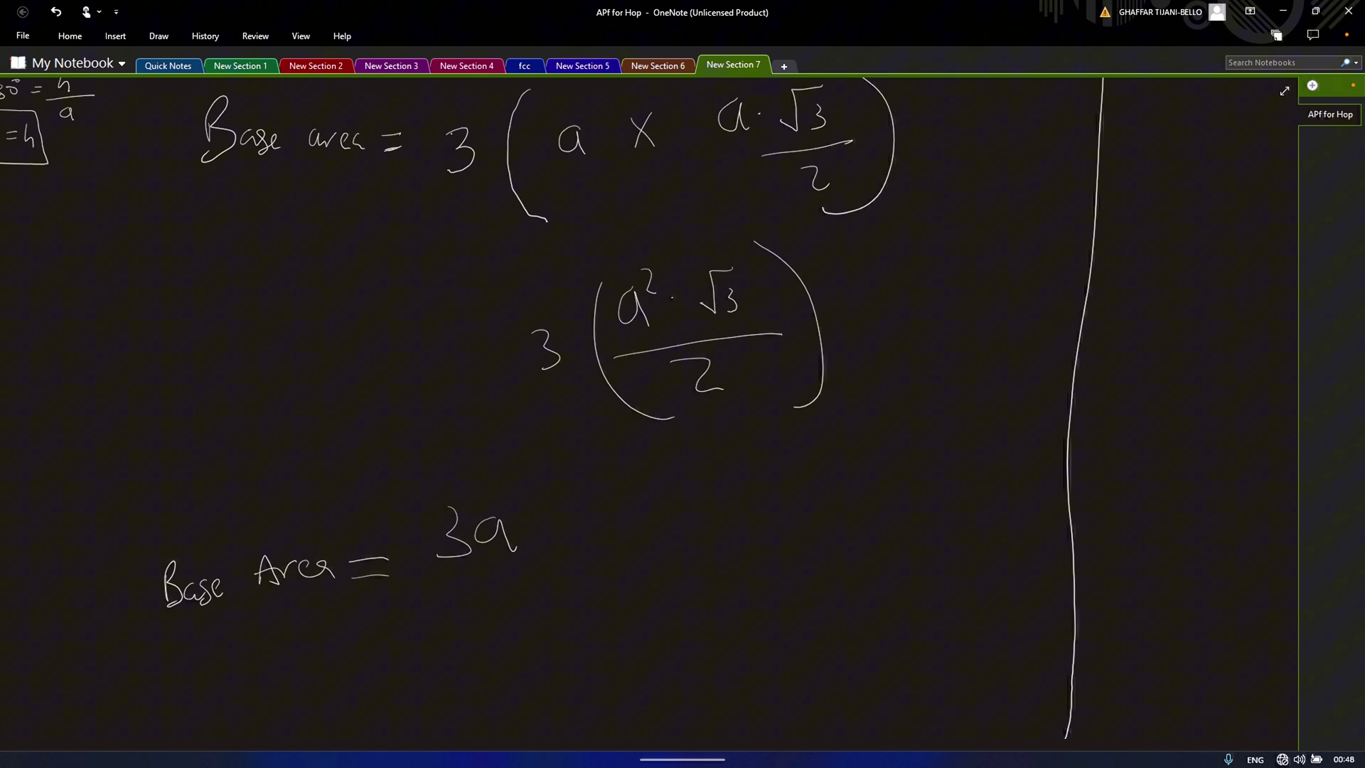
mouse_move(505, 491)
left_mouse_down()
mouse_move(529, 506)
mouse_move(621, 506)
mouse_move(591, 508)
mouse_move(609, 538)
mouse_move(652, 553)
left_mouse_up()
left_click_drag(436, 586, 609, 561)
left_click_drag(501, 601, 567, 622)
scroll(642, 413, "down", 5)
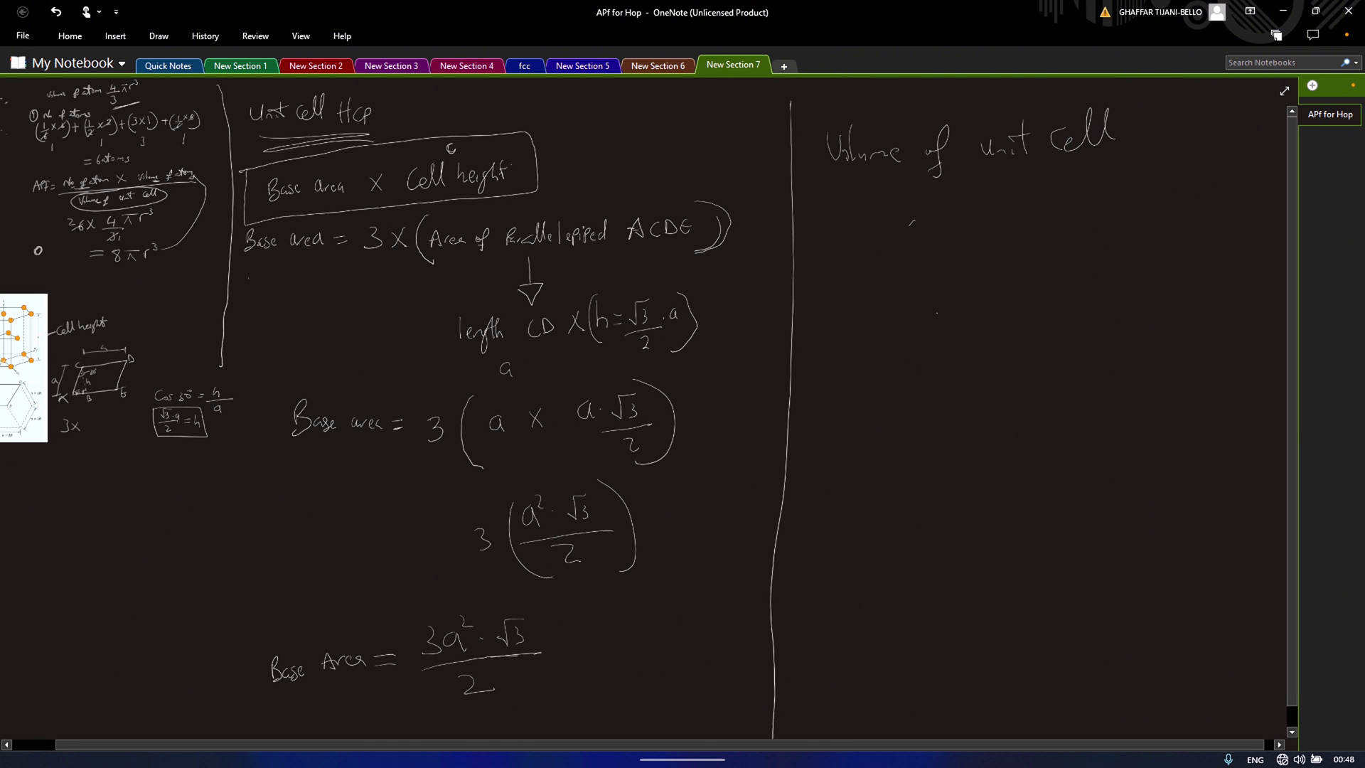
scroll(636, 675, "up", 3)
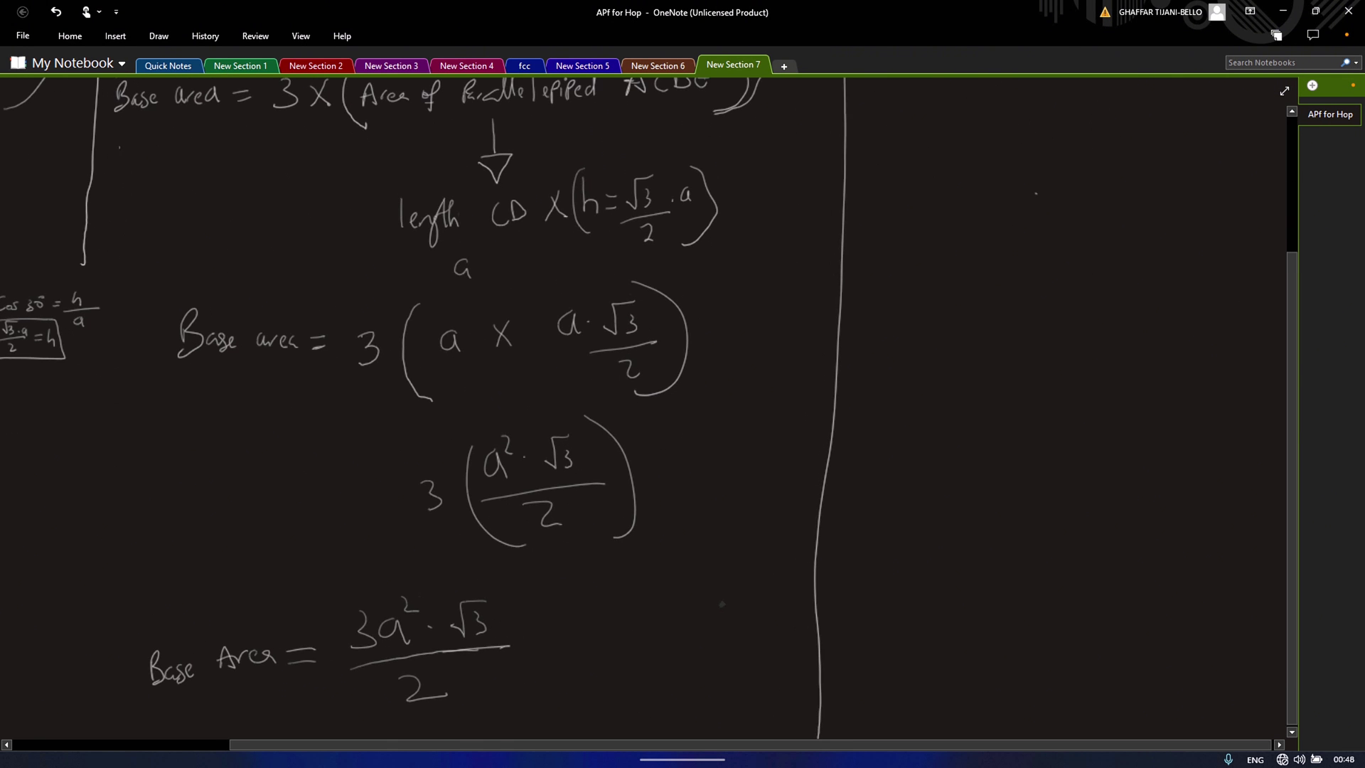
mouse_move(162, 598)
left_mouse_down()
mouse_move(104, 639)
mouse_move(594, 643)
mouse_move(283, 727)
mouse_move(123, 606)
left_mouse_up()
scroll(639, 412, "up", 5)
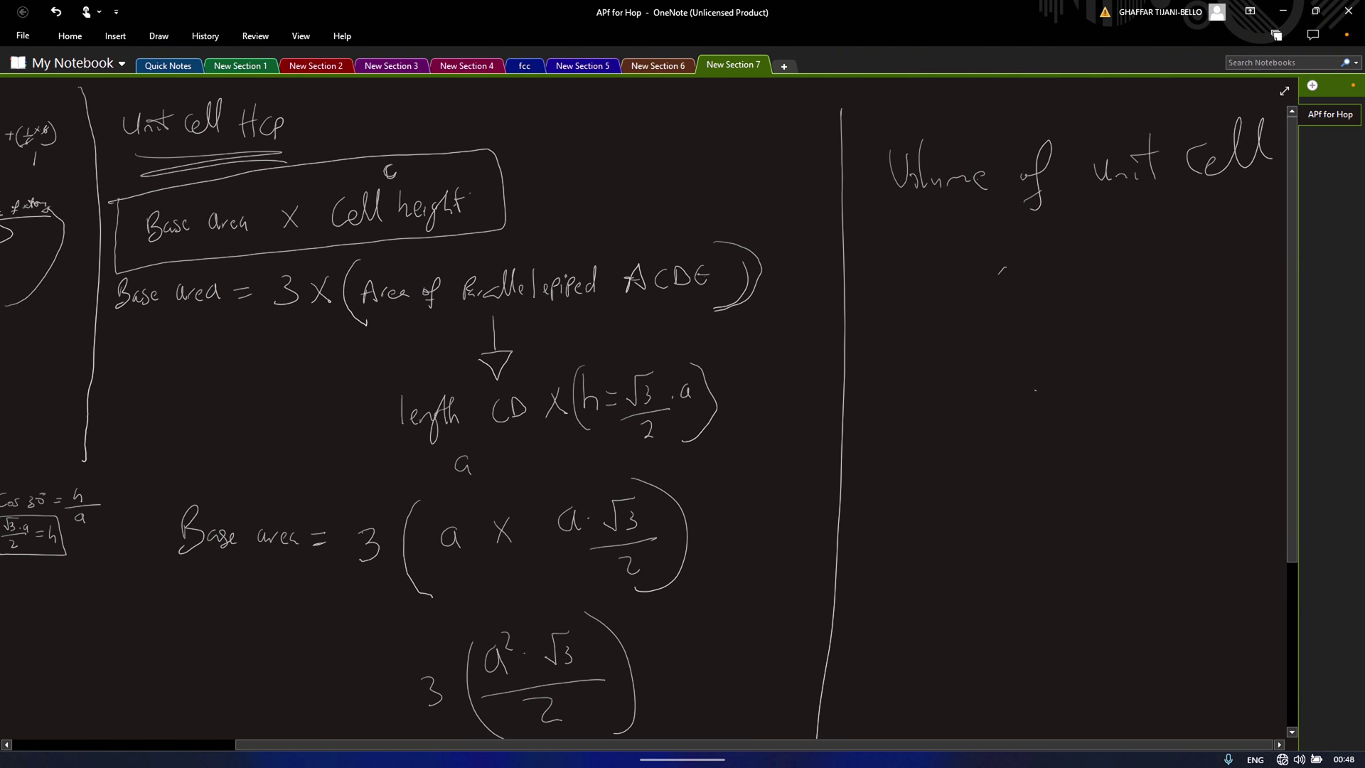
Step: Underline "Unit cell HCP", "Base area" and "Cell height", and double-underline the "Volume of unit cell" heading
mouse_move(226, 164)
left_mouse_down()
mouse_move(151, 177)
mouse_move(277, 158)
left_mouse_up()
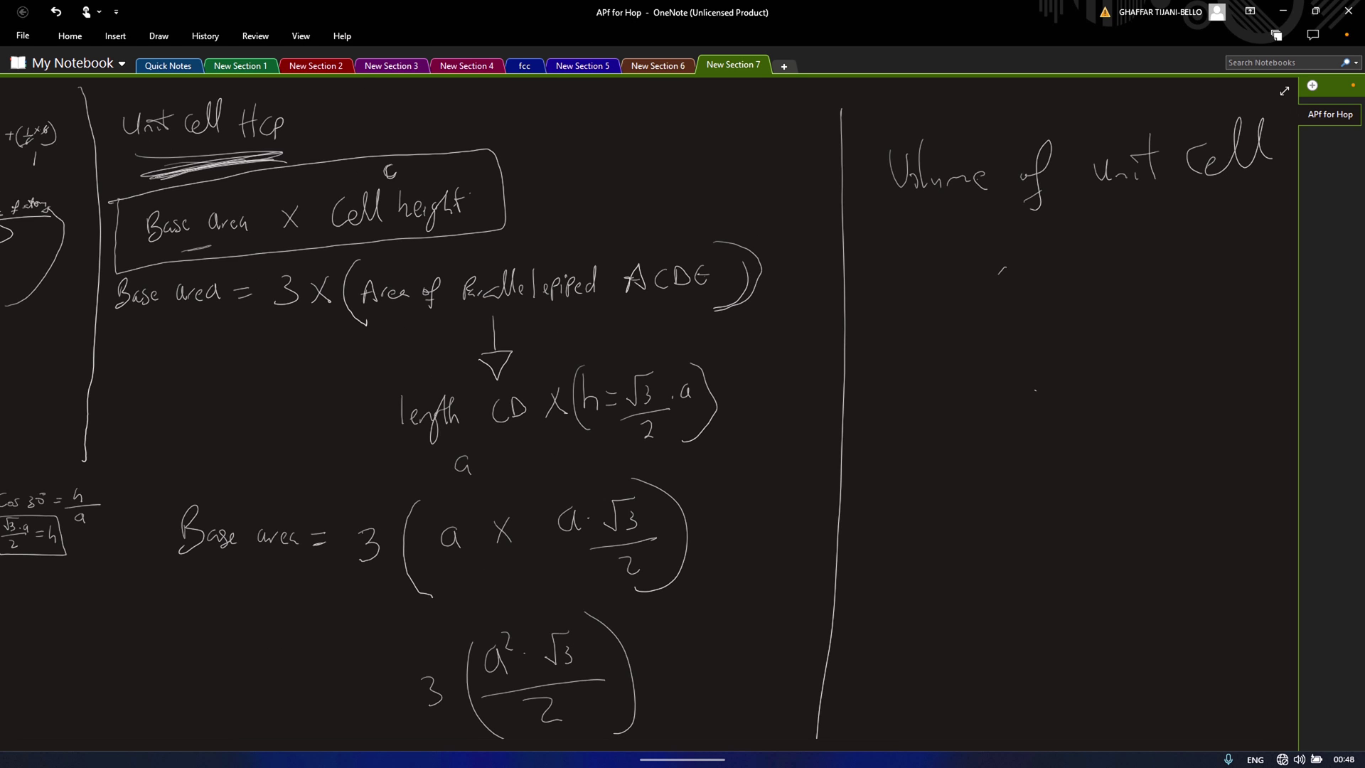
left_click_drag(182, 250, 211, 245)
left_click_drag(387, 232, 404, 225)
left_click_drag(884, 232, 1219, 201)
left_click_drag(928, 245, 1208, 203)
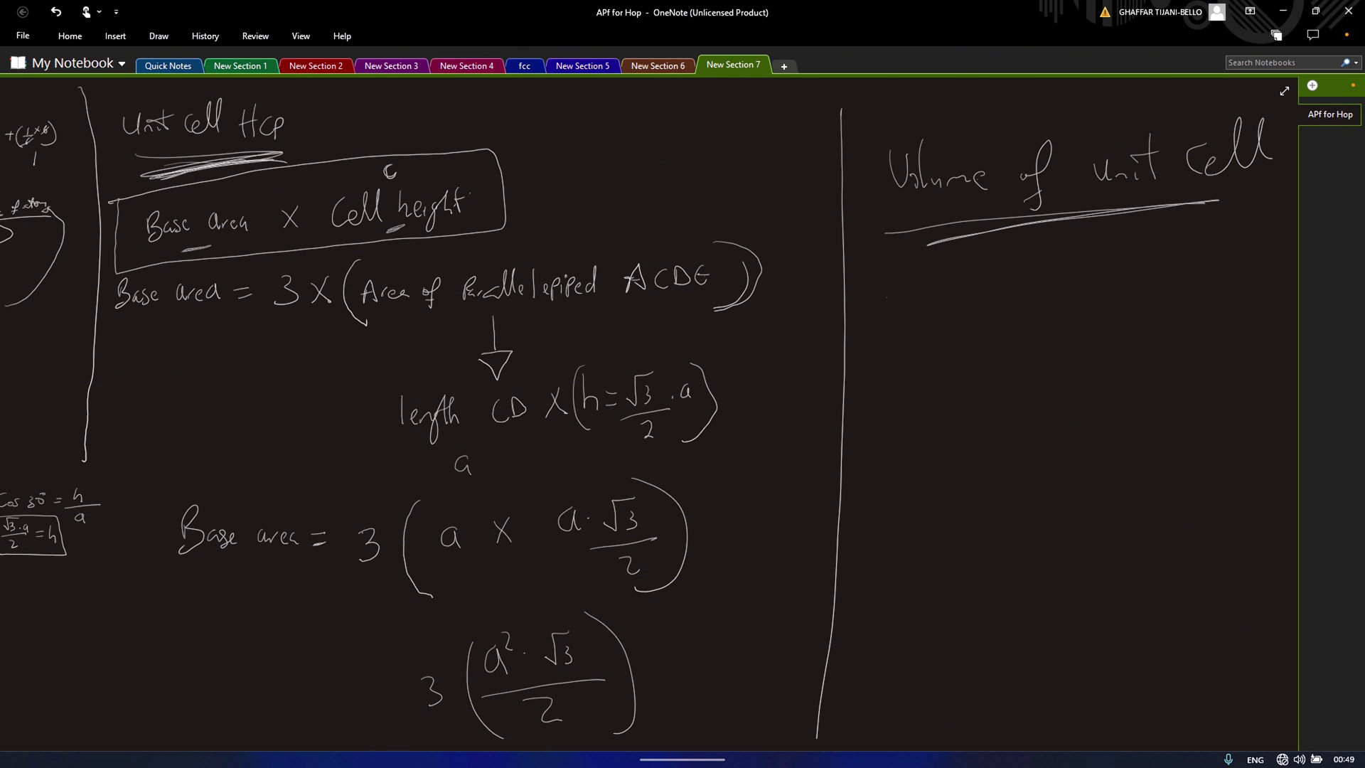
Step: Handwrite the expression "3a²√3/2 × C" below the "Volume of unit cell" heading
mouse_move(887, 295)
left_mouse_down()
mouse_move(894, 331)
mouse_move(948, 323)
mouse_move(960, 288)
mouse_move(1002, 275)
mouse_move(995, 313)
mouse_move(930, 320)
mouse_move(1058, 321)
left_mouse_up()
left_click_drag(938, 366, 980, 386)
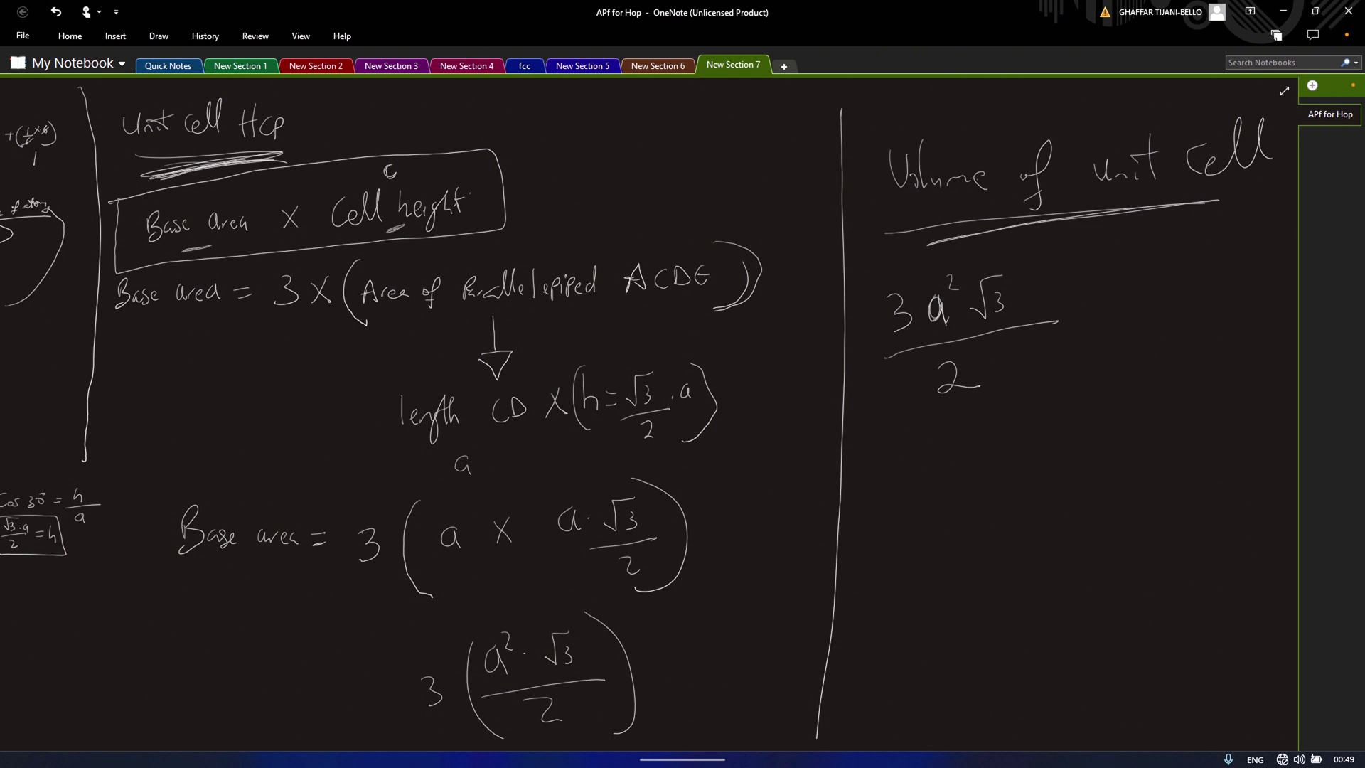
left_click_drag(1083, 271, 1098, 302)
left_click_drag(1101, 280, 1080, 300)
left_click_drag(1164, 258, 1166, 287)
scroll(643, 412, "down", 1)
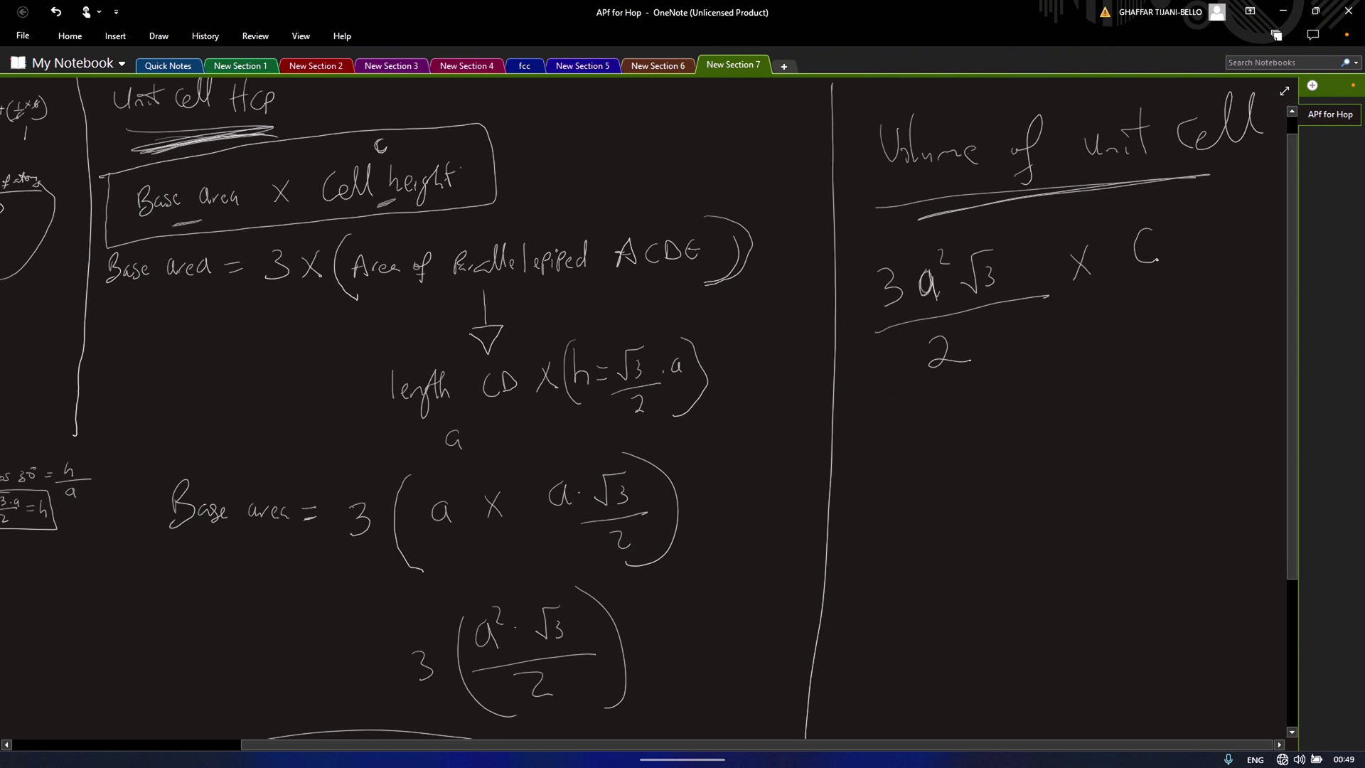
Step: Switch to the yellow pen and handwrite "a = 2r" below the volume expression
scroll(942, 528, "down", 2)
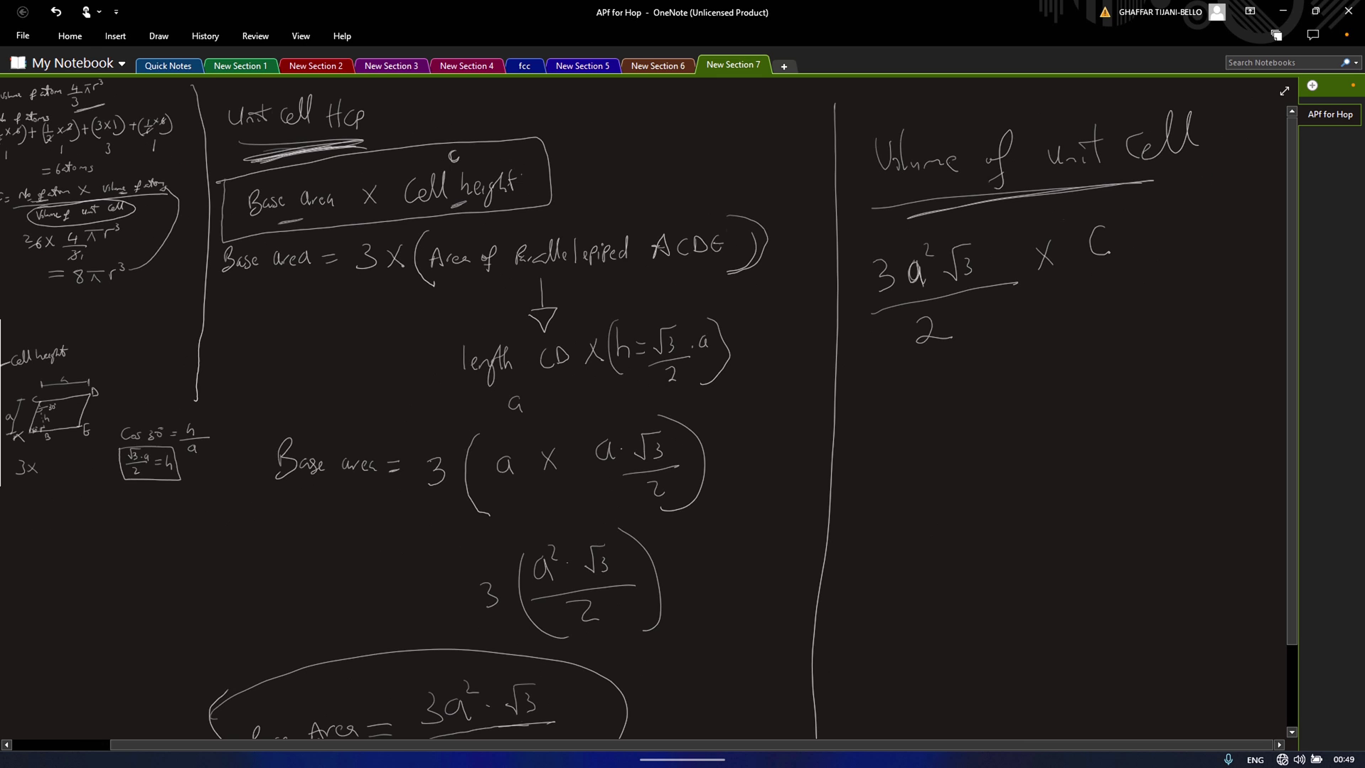
left_click(115, 35)
left_click(158, 35)
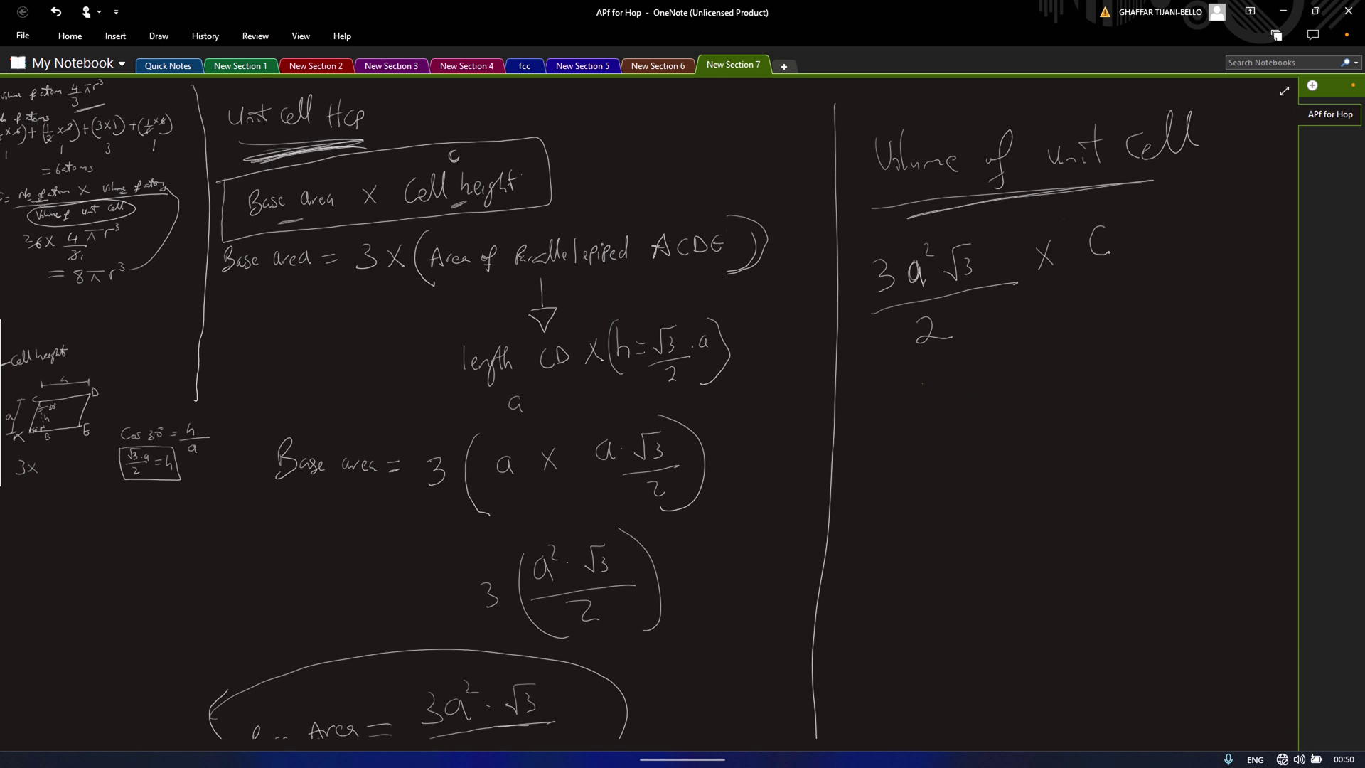
mouse_move(921, 398)
left_mouse_down()
mouse_move(911, 417)
mouse_move(927, 421)
mouse_move(1002, 412)
mouse_move(1022, 392)
left_mouse_up()
left_click_drag(944, 463, 958, 462)
mouse_move(949, 521)
left_mouse_down()
mouse_move(932, 546)
mouse_move(945, 505)
mouse_move(1039, 461)
mouse_move(1019, 535)
left_mouse_up()
mouse_move(1028, 449)
left_mouse_down()
mouse_move(1017, 487)
mouse_move(1029, 451)
mouse_move(983, 450)
left_mouse_up()
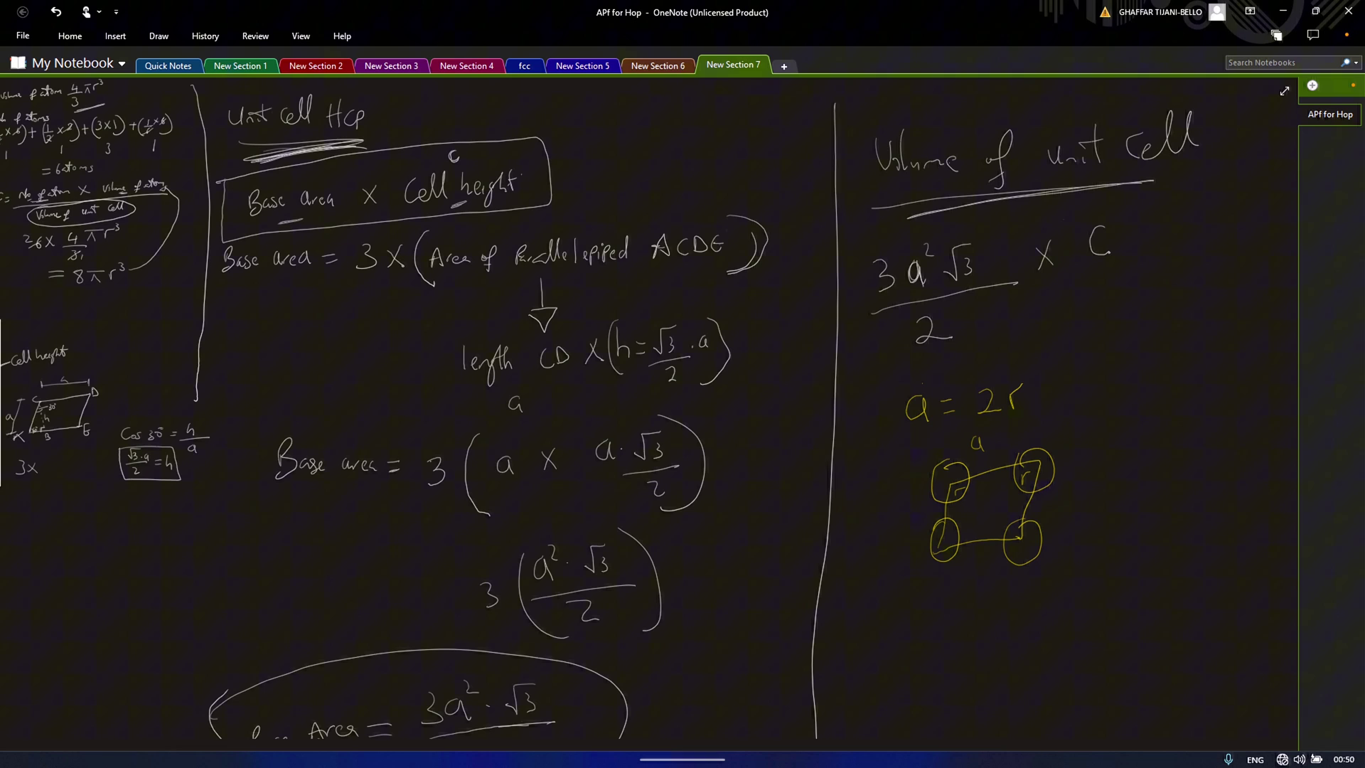
mouse_move(899, 435)
left_mouse_down()
mouse_move(1029, 420)
mouse_move(980, 430)
mouse_move(952, 469)
mouse_move(1027, 498)
mouse_move(945, 547)
left_mouse_up()
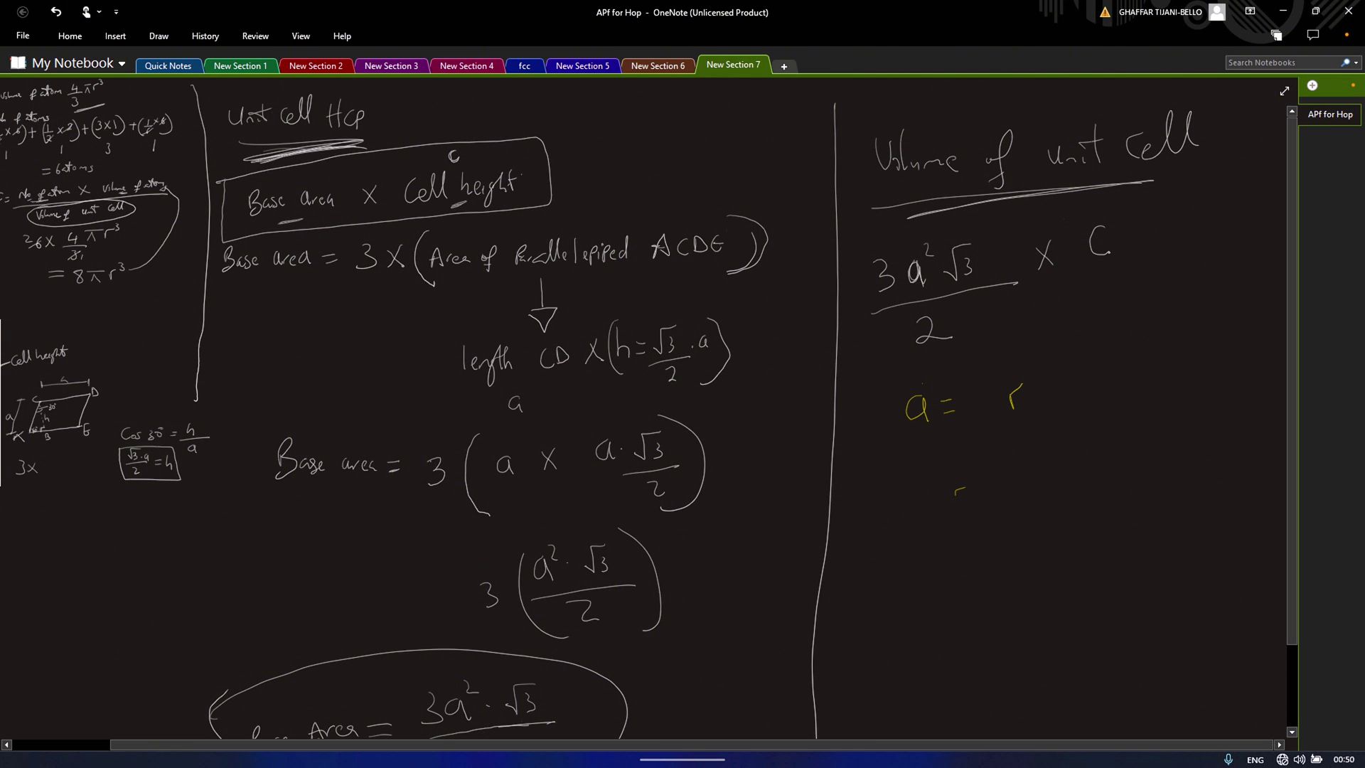
key("ctrl+z")
key("ctrl+z")
key("ctrl+z")
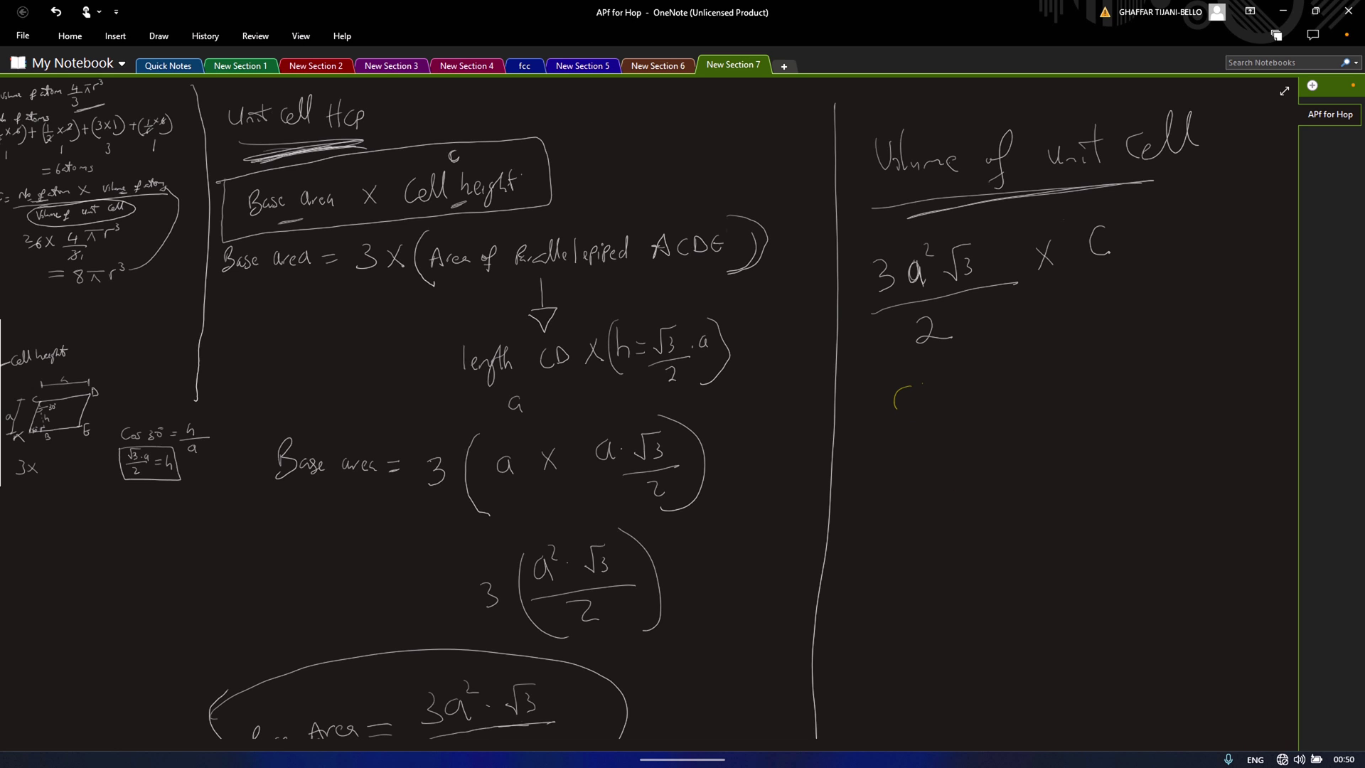
Step: Rewrite "a = 2r" in yellow just below the volume expression
mouse_move(912, 391)
left_mouse_down()
mouse_move(918, 412)
mouse_move(975, 398)
left_mouse_up()
mouse_move(979, 385)
left_mouse_down()
mouse_move(978, 400)
mouse_move(993, 378)
mouse_move(1042, 413)
mouse_move(1112, 364)
mouse_move(1188, 375)
left_mouse_up()
left_click_drag(1163, 393, 1206, 383)
left_click_drag(1178, 403, 1199, 416)
mouse_move(1185, 359)
left_mouse_down()
mouse_move(1046, 401)
mouse_move(1188, 407)
left_mouse_up()
left_click(1160, 12)
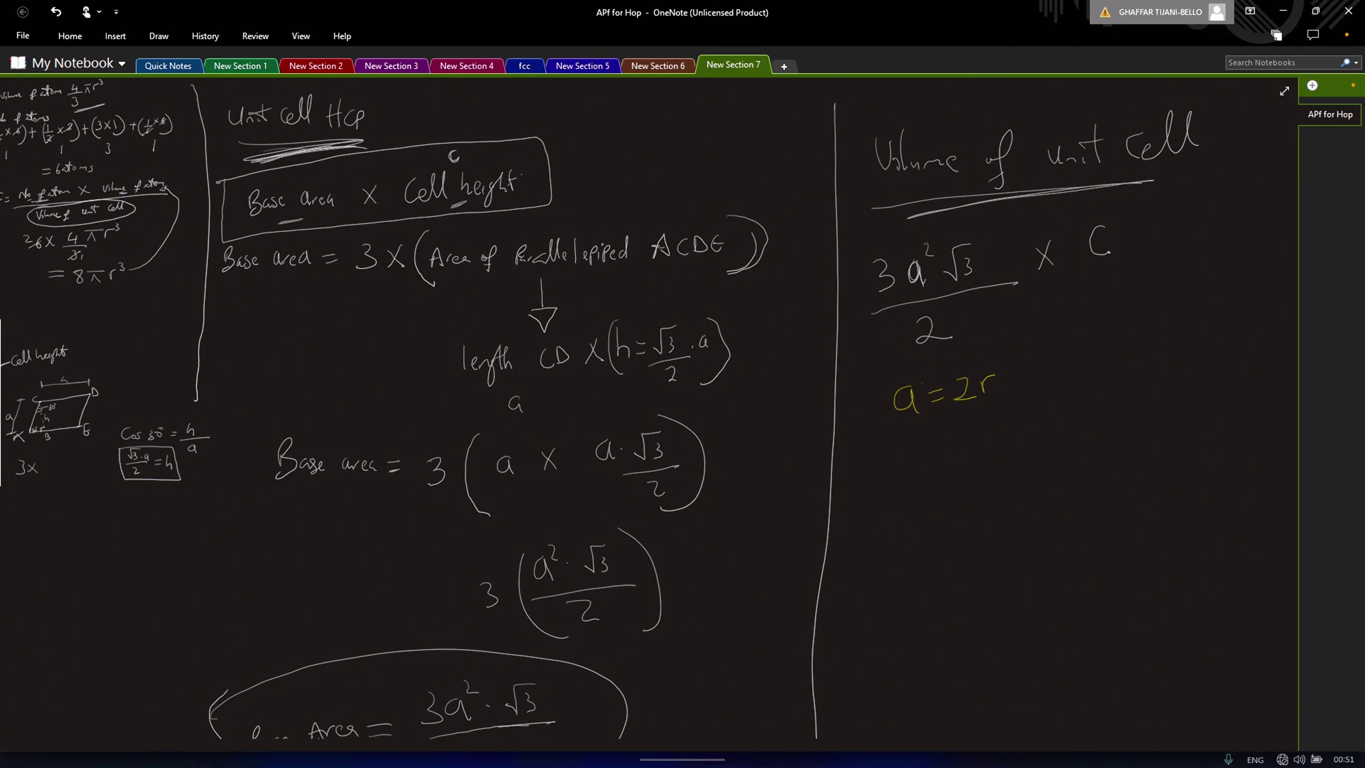
left_click(1065, 406)
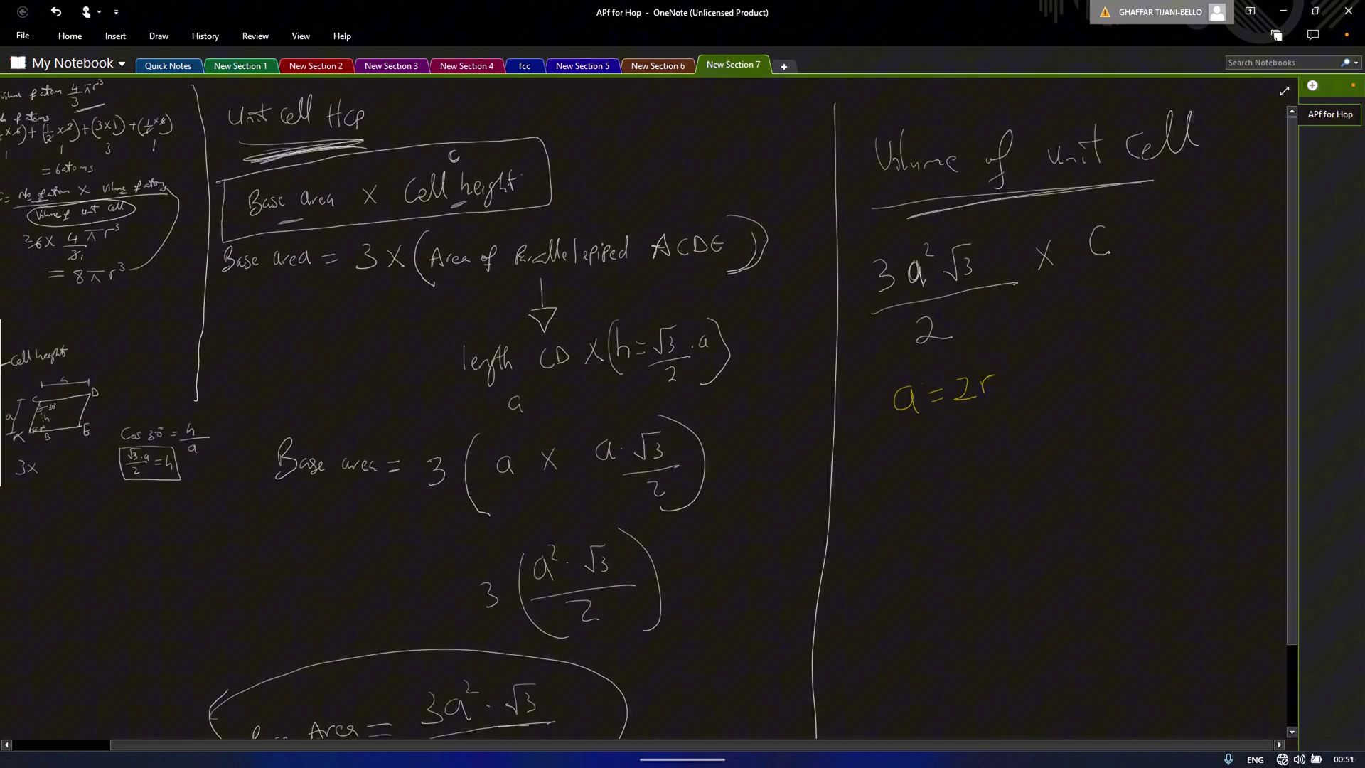
Step: Handwrite the ratio "c/a = 4/√6 = 1.633" in yellow below "a = 2r"
mouse_move(897, 459)
left_mouse_down()
mouse_move(916, 446)
mouse_move(959, 475)
mouse_move(928, 521)
left_mouse_up()
mouse_move(985, 452)
left_mouse_down()
mouse_move(1011, 462)
mouse_move(1061, 431)
left_mouse_up()
mouse_move(1054, 422)
left_mouse_down()
mouse_move(1068, 466)
mouse_move(1089, 462)
left_mouse_up()
mouse_move(1022, 506)
left_mouse_down()
mouse_move(1073, 482)
mouse_move(1054, 512)
left_mouse_up()
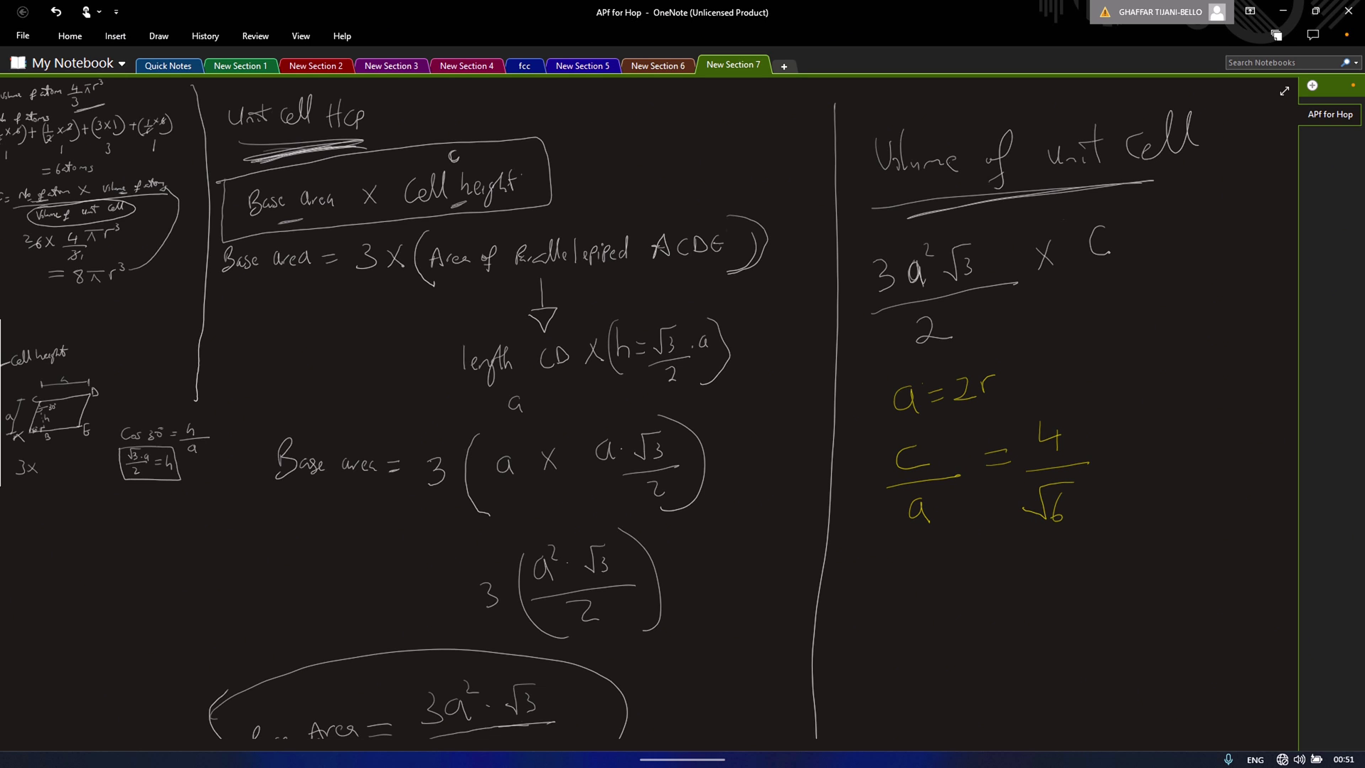
mouse_move(1152, 425)
left_mouse_down()
mouse_move(1150, 462)
mouse_move(1180, 442)
mouse_move(1223, 448)
left_mouse_up()
Step: Handwrite "C = 1.633a" in yellow below the c/a ratio
left_click_drag(922, 589, 924, 619)
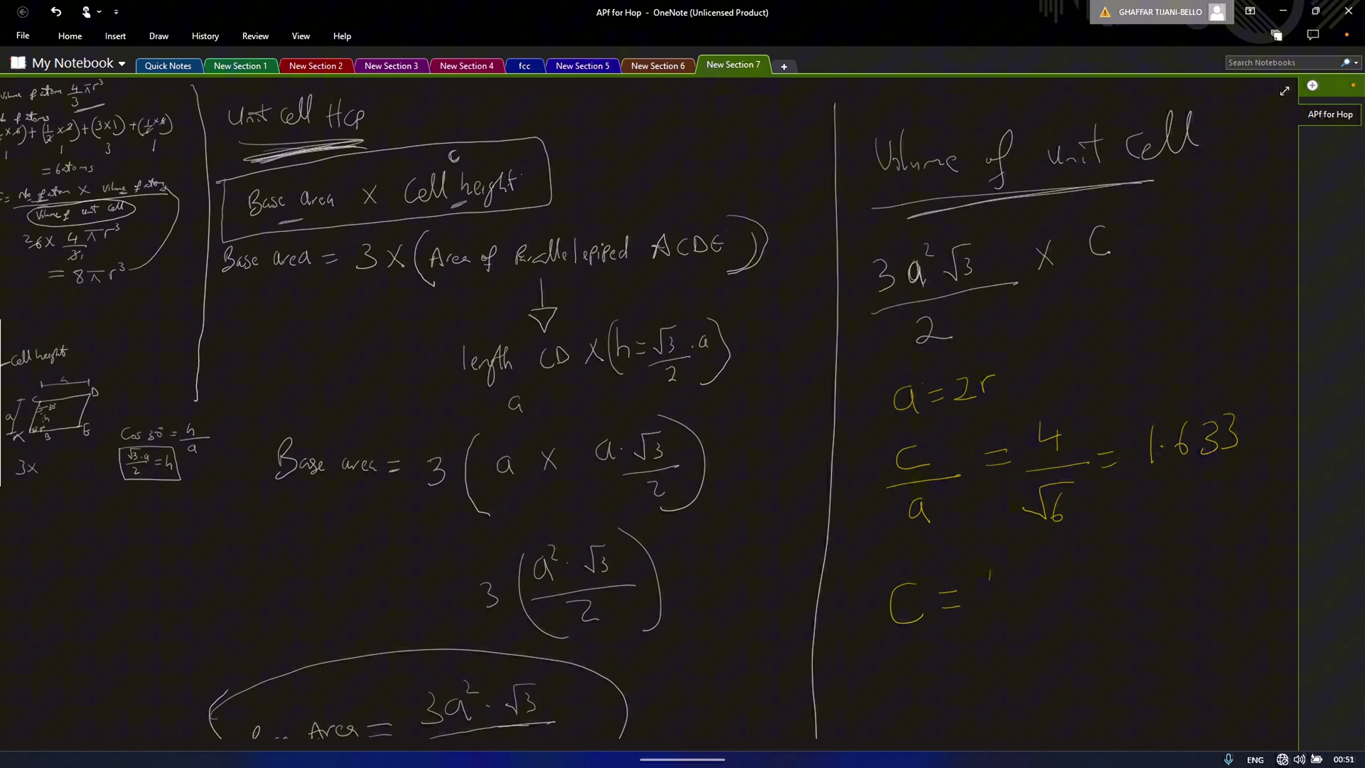
left_click_drag(990, 580, 988, 607)
left_click(1004, 596)
mouse_move(1028, 567)
left_mouse_down()
mouse_move(1024, 601)
mouse_move(1051, 586)
mouse_move(1040, 602)
left_mouse_up()
mouse_move(1061, 571)
left_mouse_down()
mouse_move(1074, 584)
mouse_move(1065, 604)
mouse_move(1104, 596)
left_mouse_up()
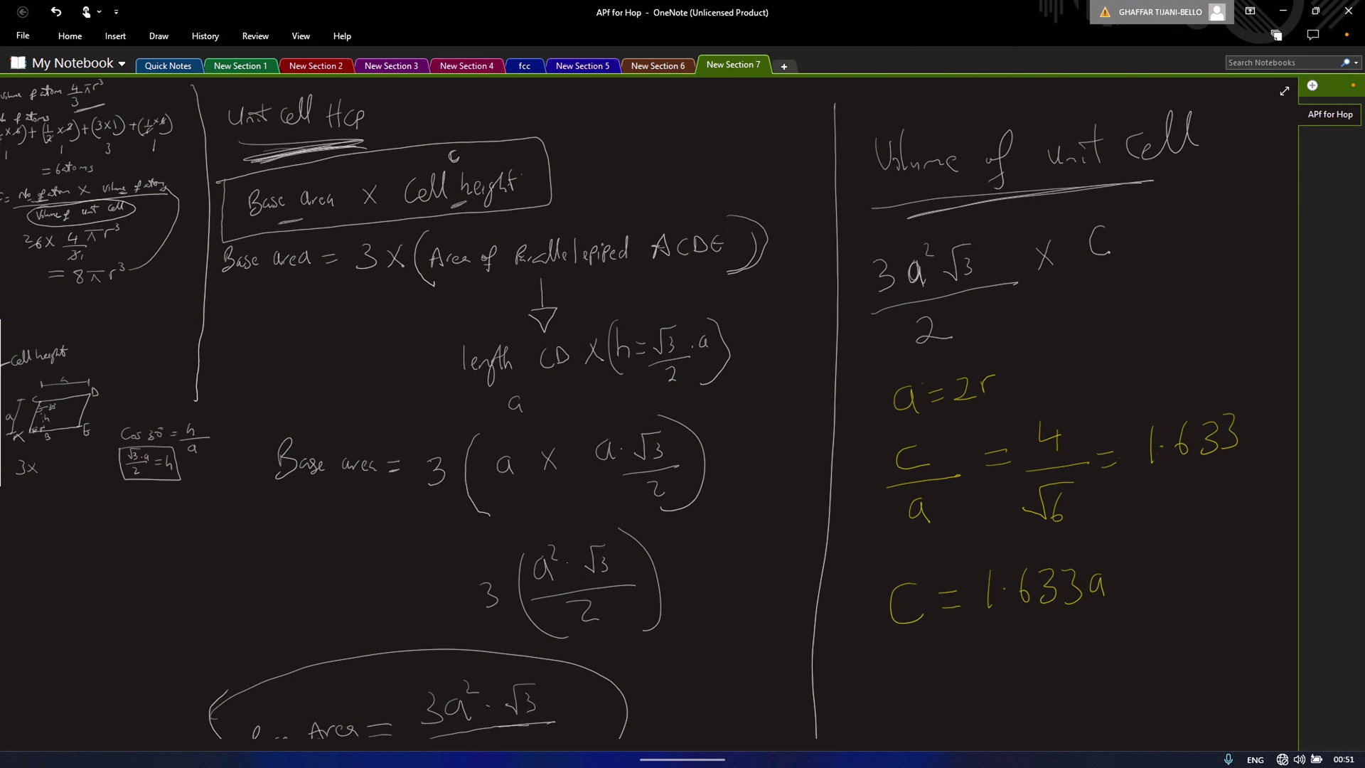
Step: Underline the "a" in "C = 1.633a" and the "2r" in "a = 2r"
scroll(639, 409, "down", 3)
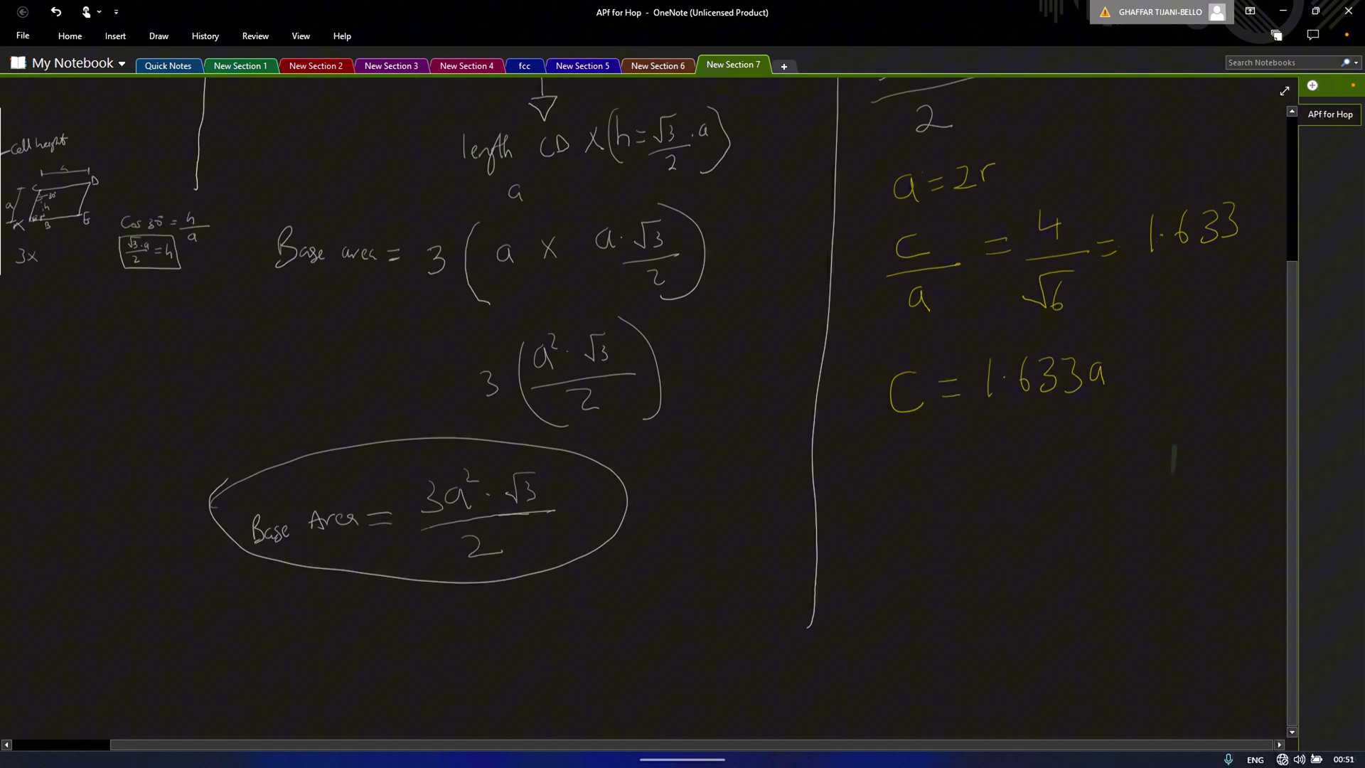
scroll(639, 409, "down", 1)
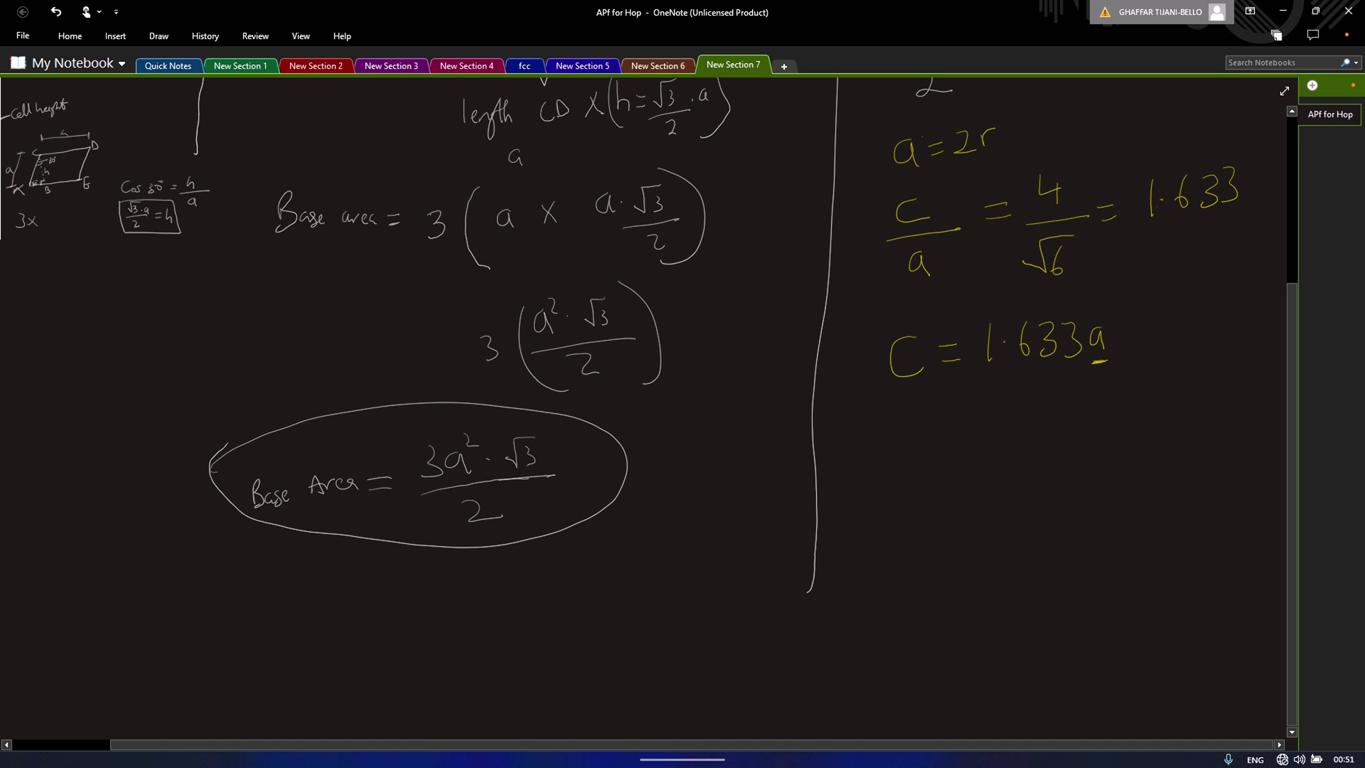
left_click_drag(957, 168, 998, 158)
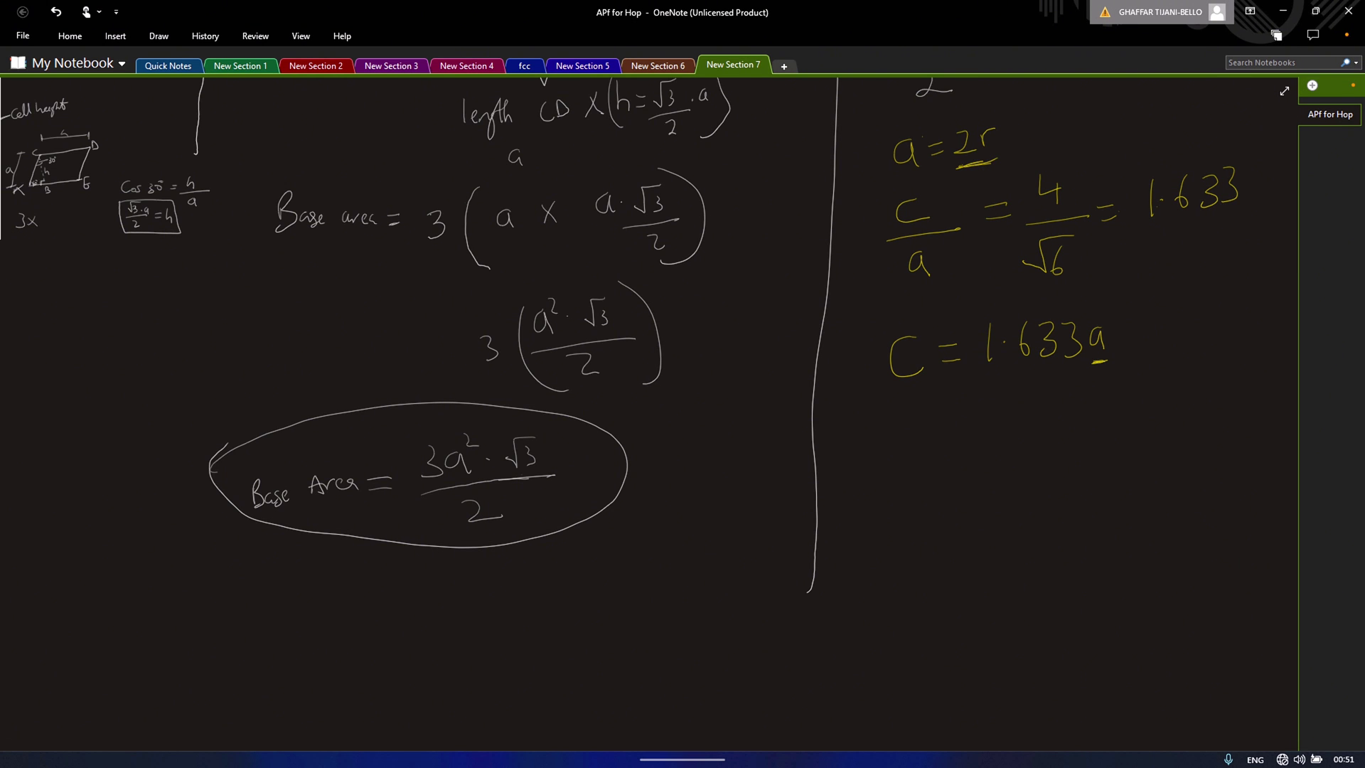
Step: Switch to the white pen and handwrite "C = 1.633 × 2r" below "C = 1.633a"
left_click(159, 35)
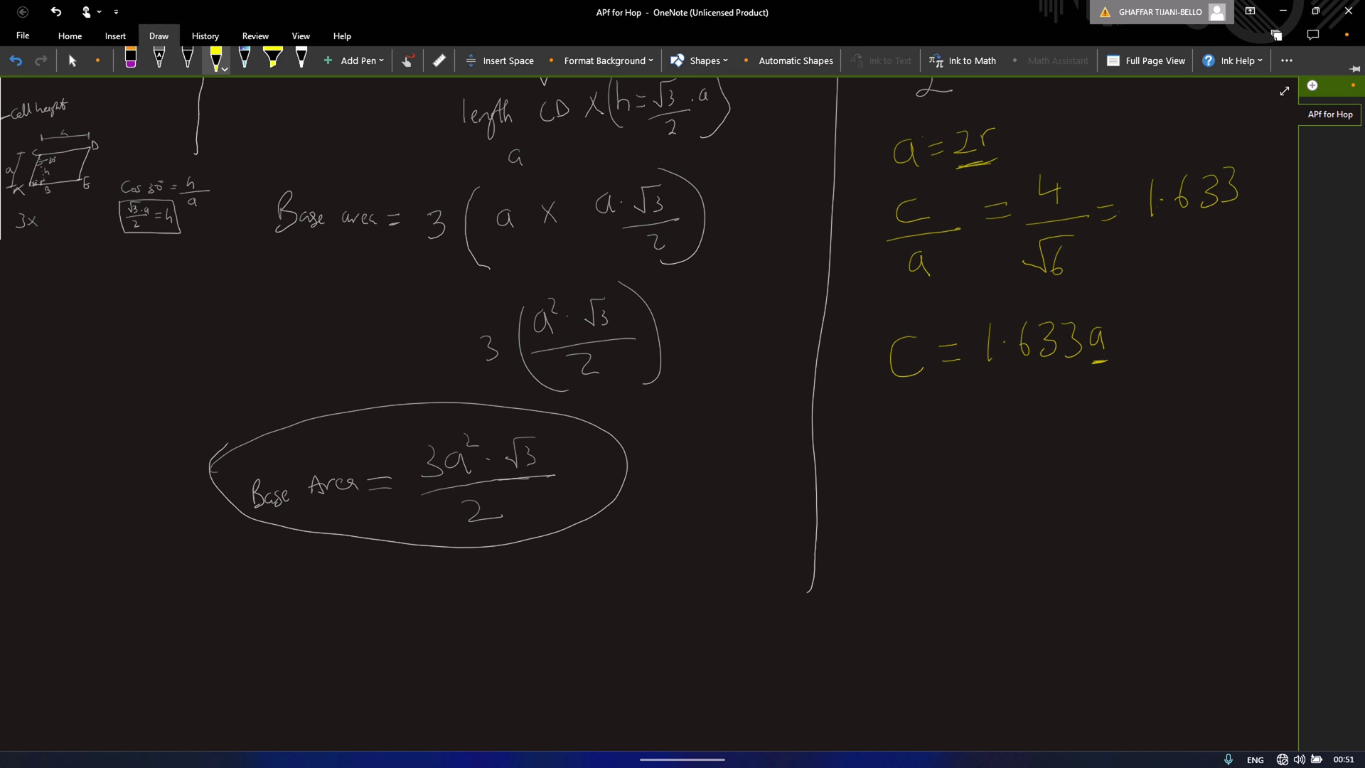
left_click(301, 60)
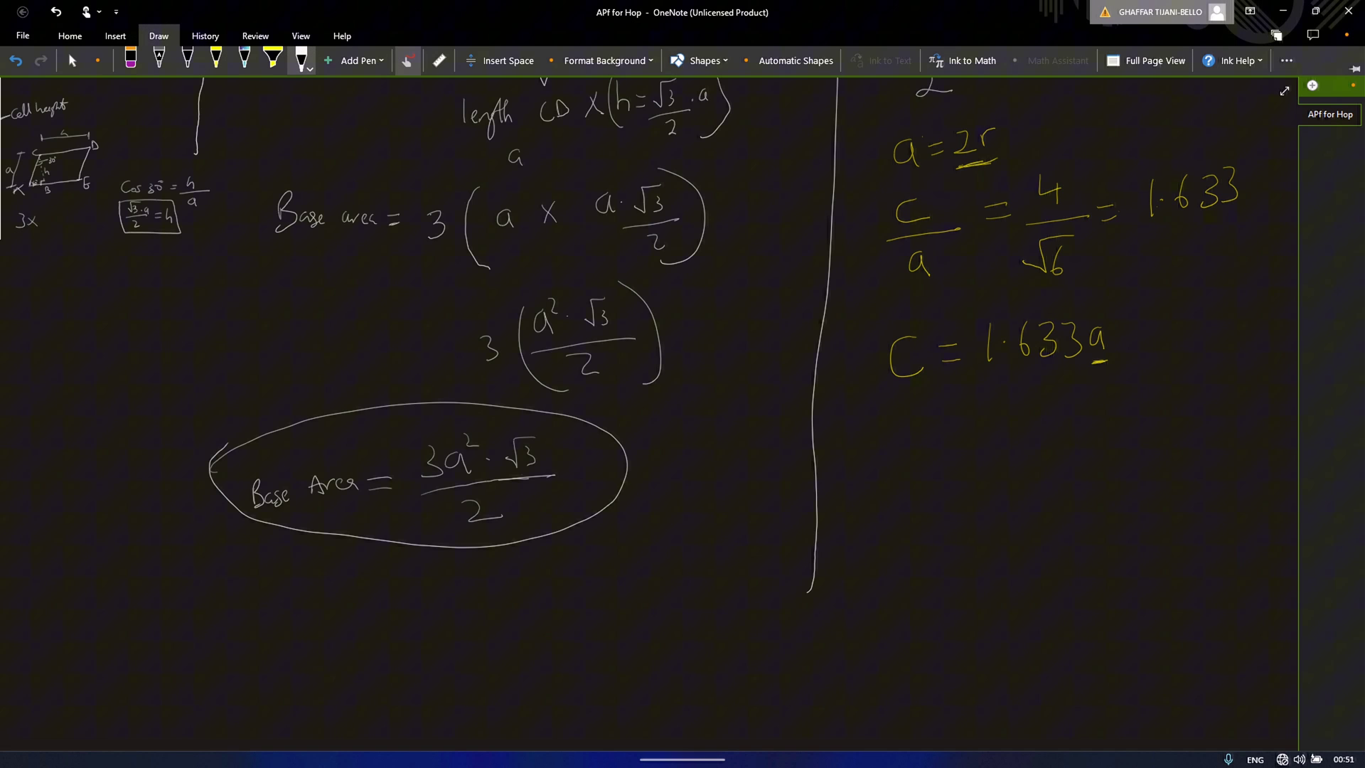
mouse_move(885, 431)
left_mouse_down()
mouse_move(886, 462)
mouse_move(913, 434)
left_mouse_up()
left_click_drag(897, 450, 938, 463)
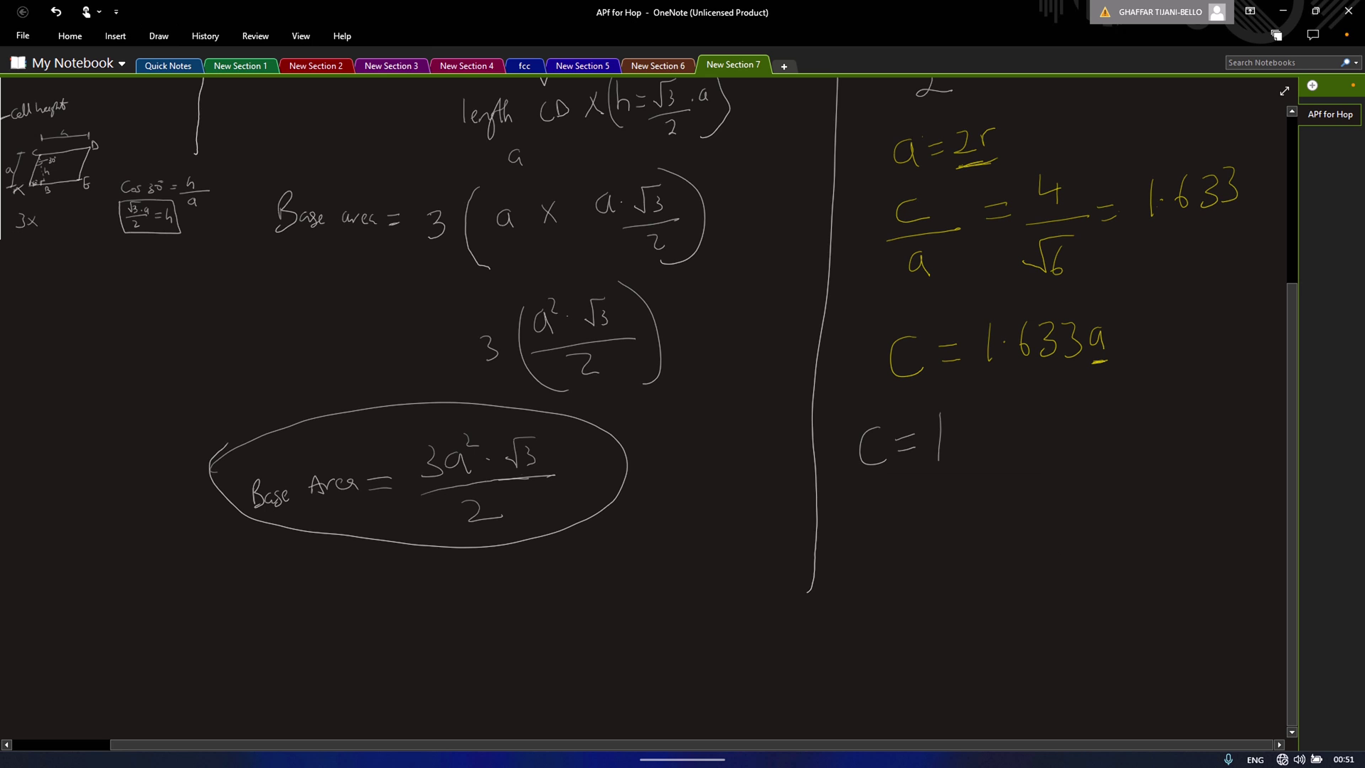
left_click(959, 435)
mouse_move(995, 410)
left_mouse_down()
mouse_move(985, 435)
mouse_move(1033, 441)
left_mouse_up()
mouse_move(1089, 400)
left_mouse_down()
mouse_move(1072, 434)
mouse_move(1122, 398)
mouse_move(1125, 425)
mouse_move(1146, 397)
left_mouse_up()
Step: Handwrite the result "C = 3.266r" on the next line and double-underline it
mouse_move(922, 501)
left_mouse_down()
mouse_move(955, 490)
mouse_move(959, 505)
left_mouse_up()
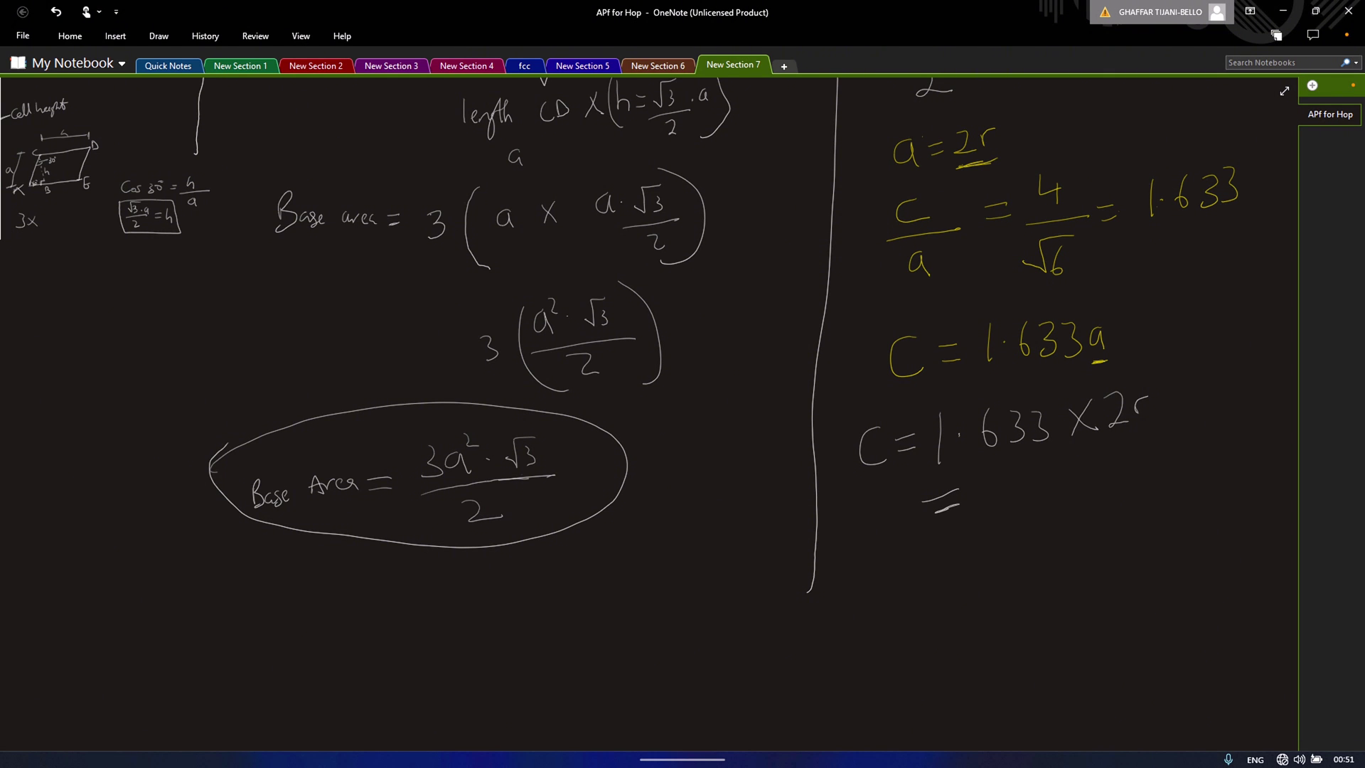
left_click(1026, 490)
mouse_move(996, 481)
left_mouse_down()
mouse_move(995, 512)
mouse_move(1106, 489)
mouse_move(1147, 460)
left_mouse_up()
mouse_move(899, 489)
left_mouse_down()
mouse_move(893, 529)
mouse_move(1105, 522)
left_mouse_up()
left_click_drag(903, 572, 1116, 540)
Step: Add another underline beneath "Base area" in the boxed unit cell formula
scroll(639, 590, "down", 5)
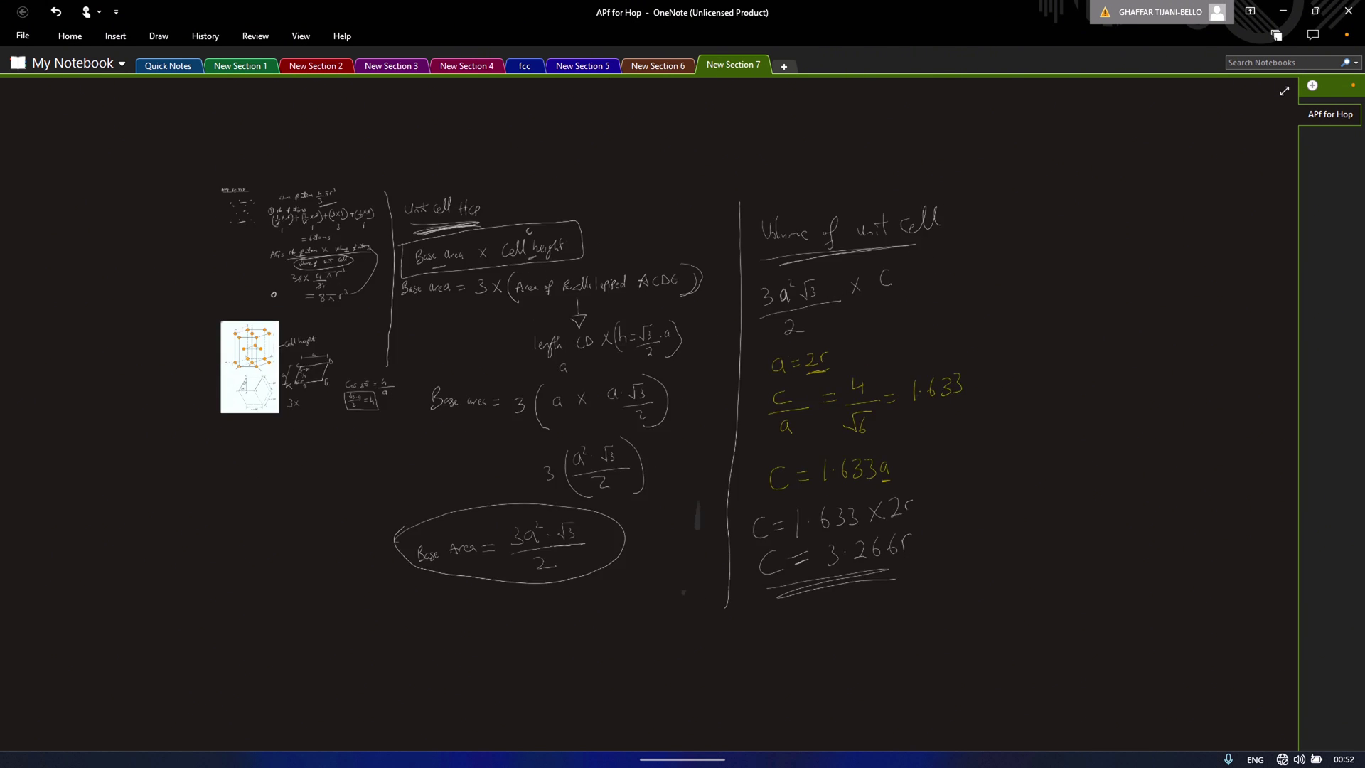
scroll(376, 124, "up", 5)
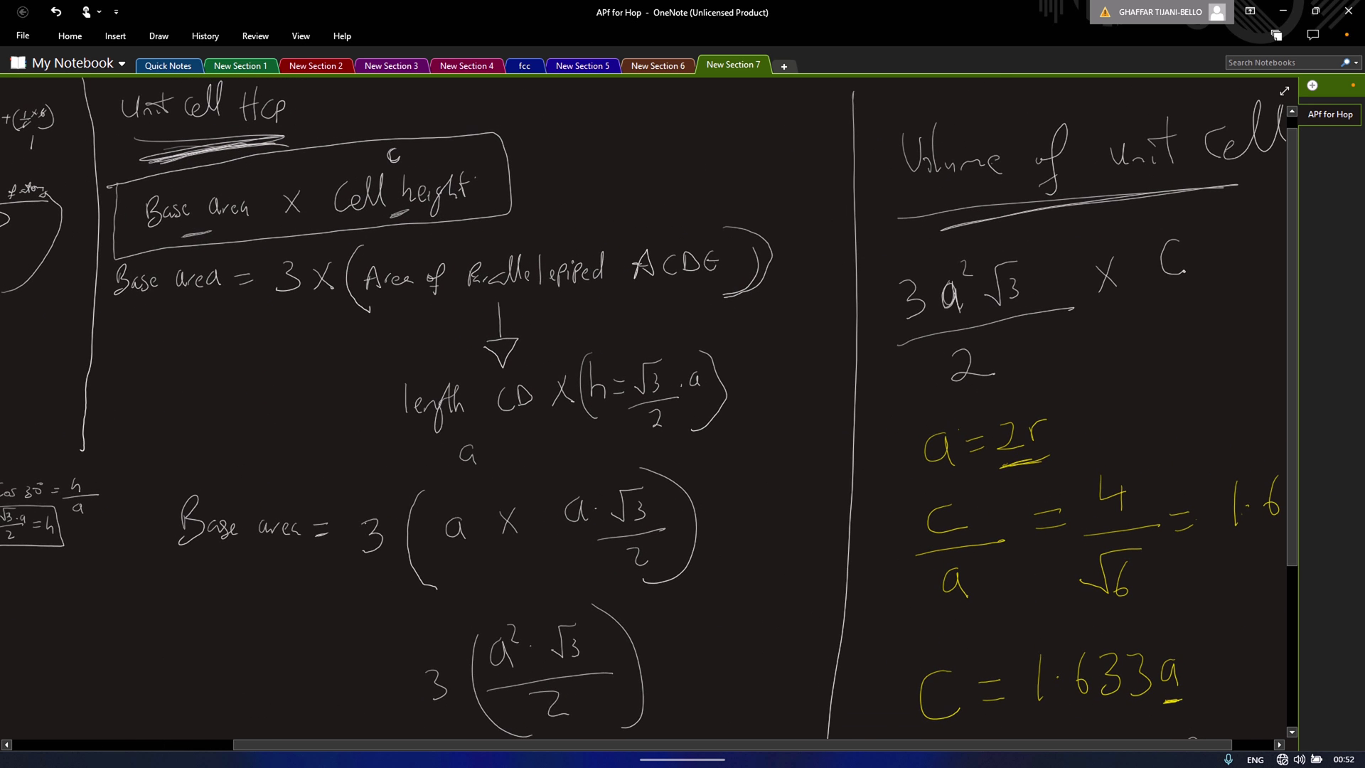
scroll(649, 408, "up", 1)
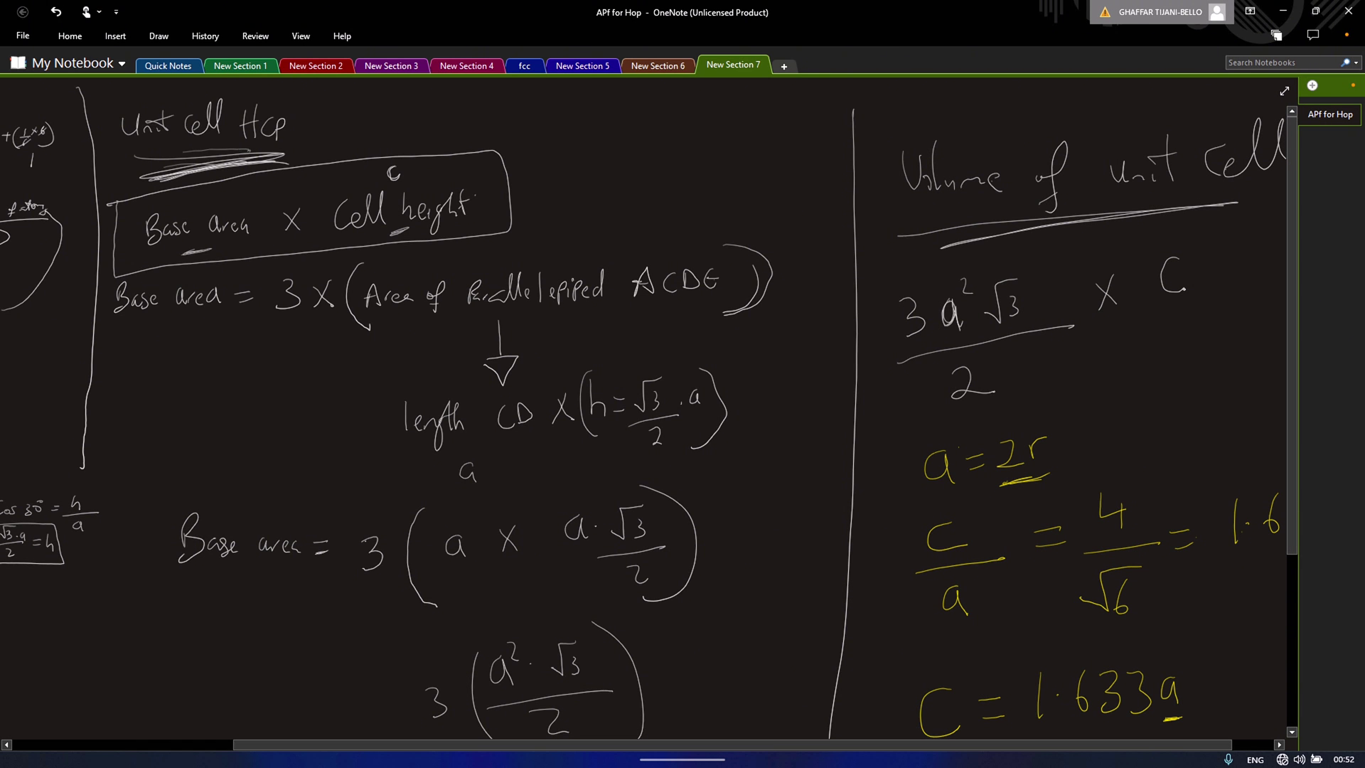
left_click_drag(196, 250, 220, 242)
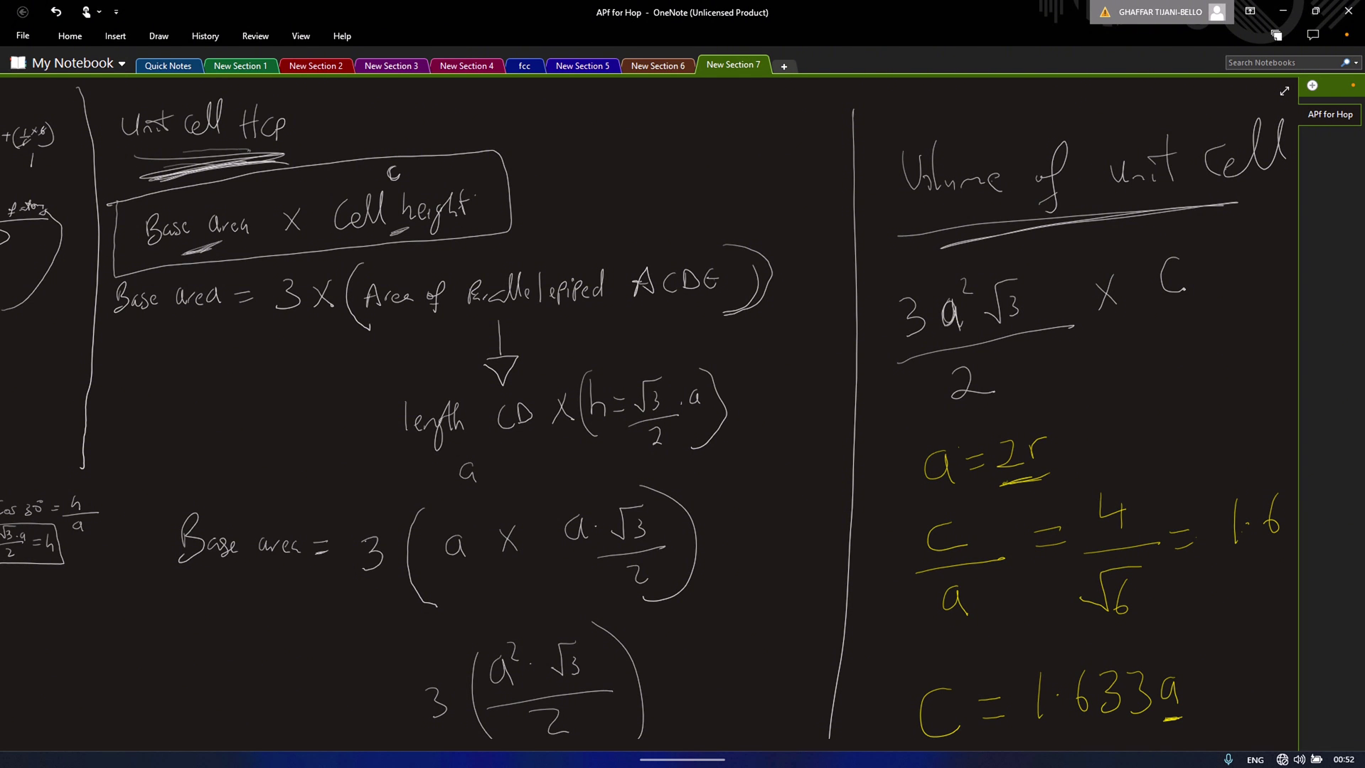
Step: Underline the "6 atoms" result in the number-of-atoms calculation
scroll(643, 408, "down", 3)
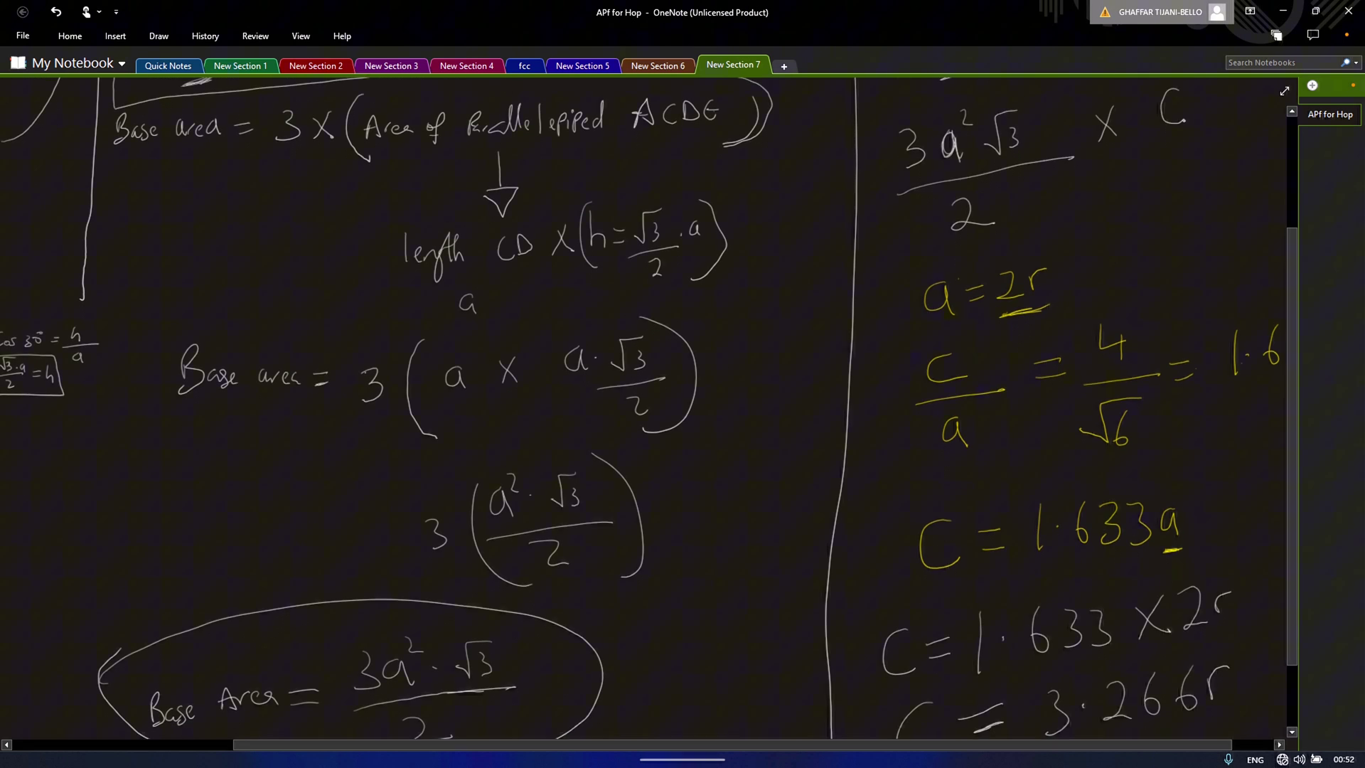
scroll(642, 408, "up", 3)
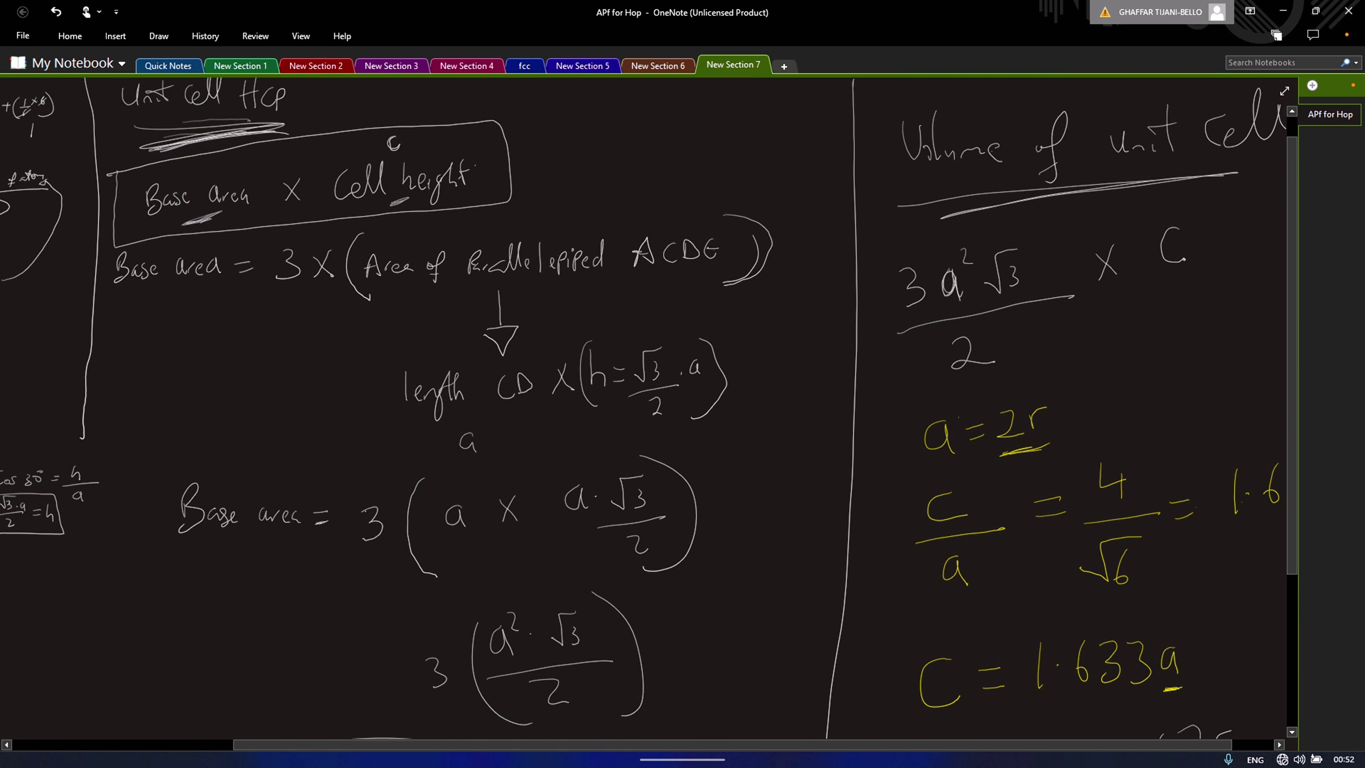
scroll(642, 408, "down", 5)
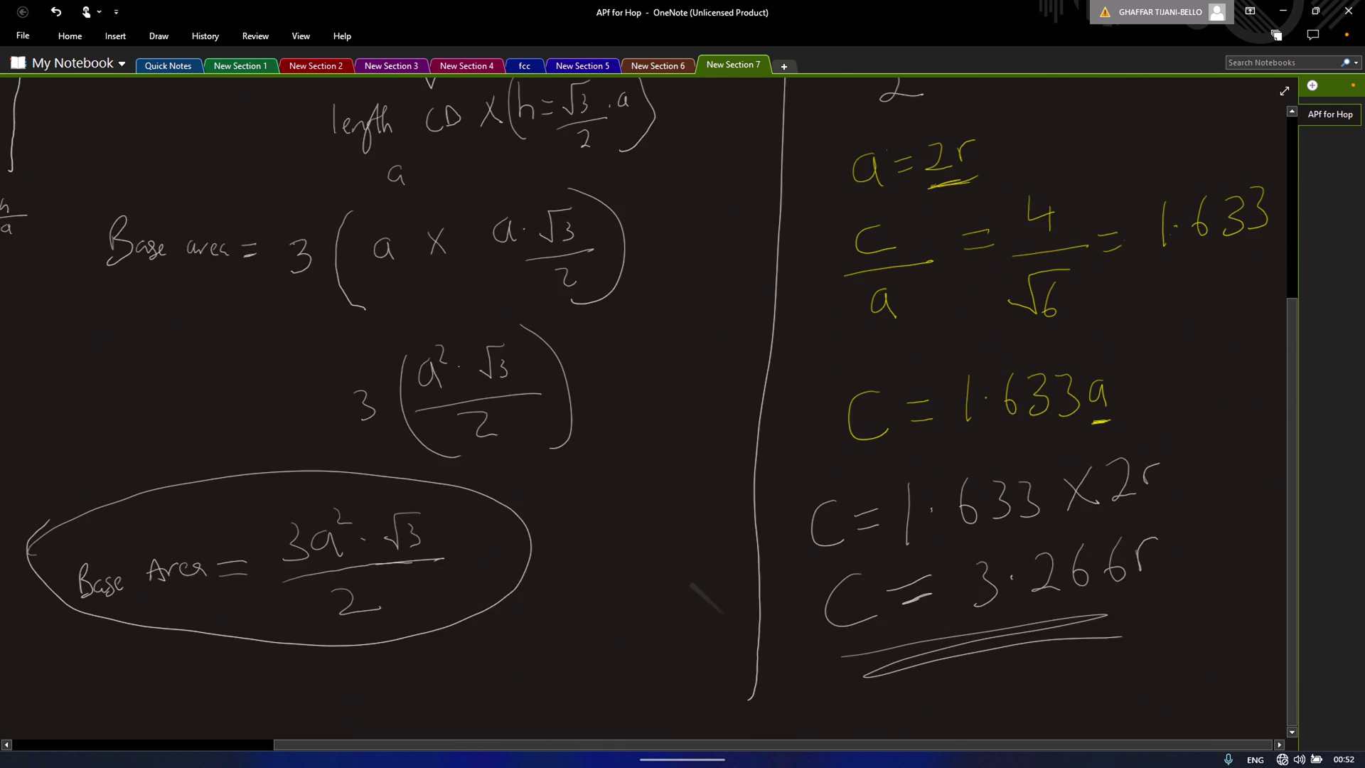
scroll(705, 597, "down", 2)
scroll(706, 597, "right", 2)
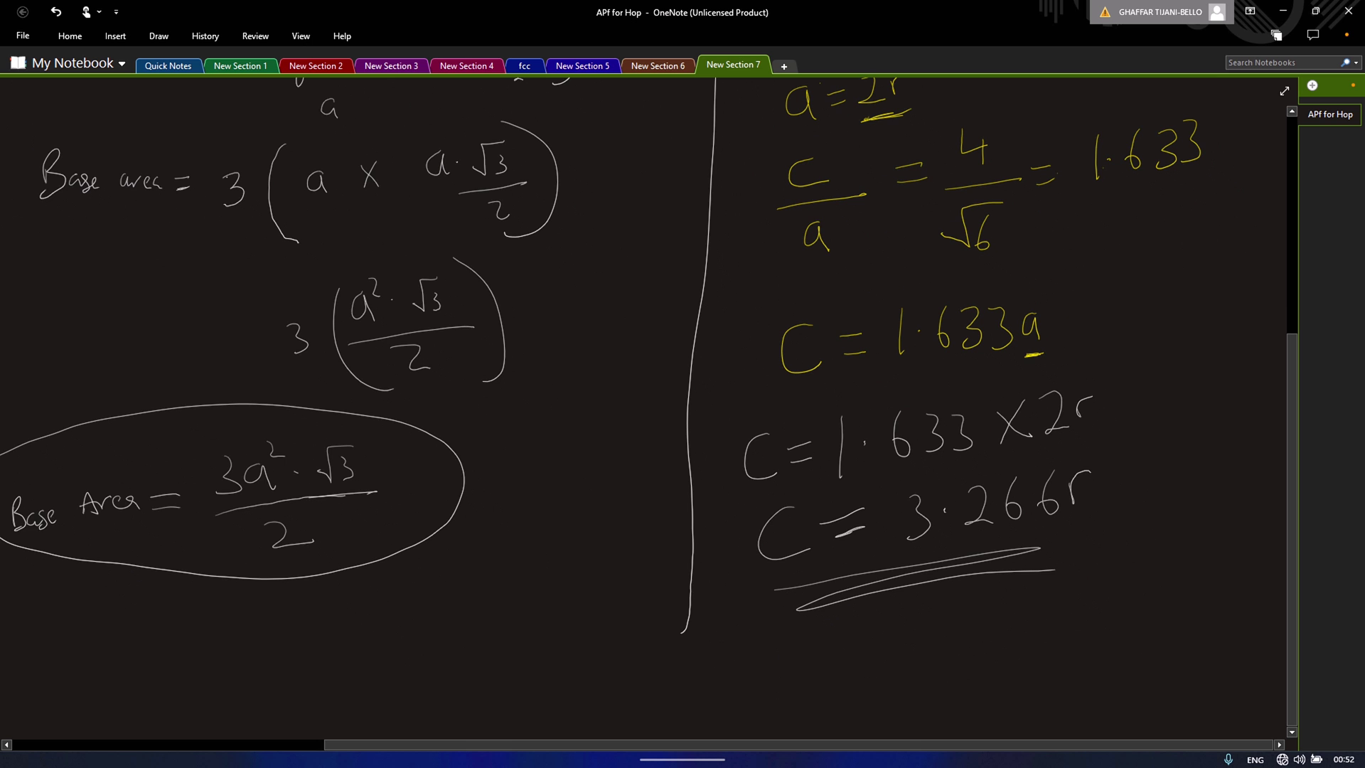
scroll(564, 579, "down", 3)
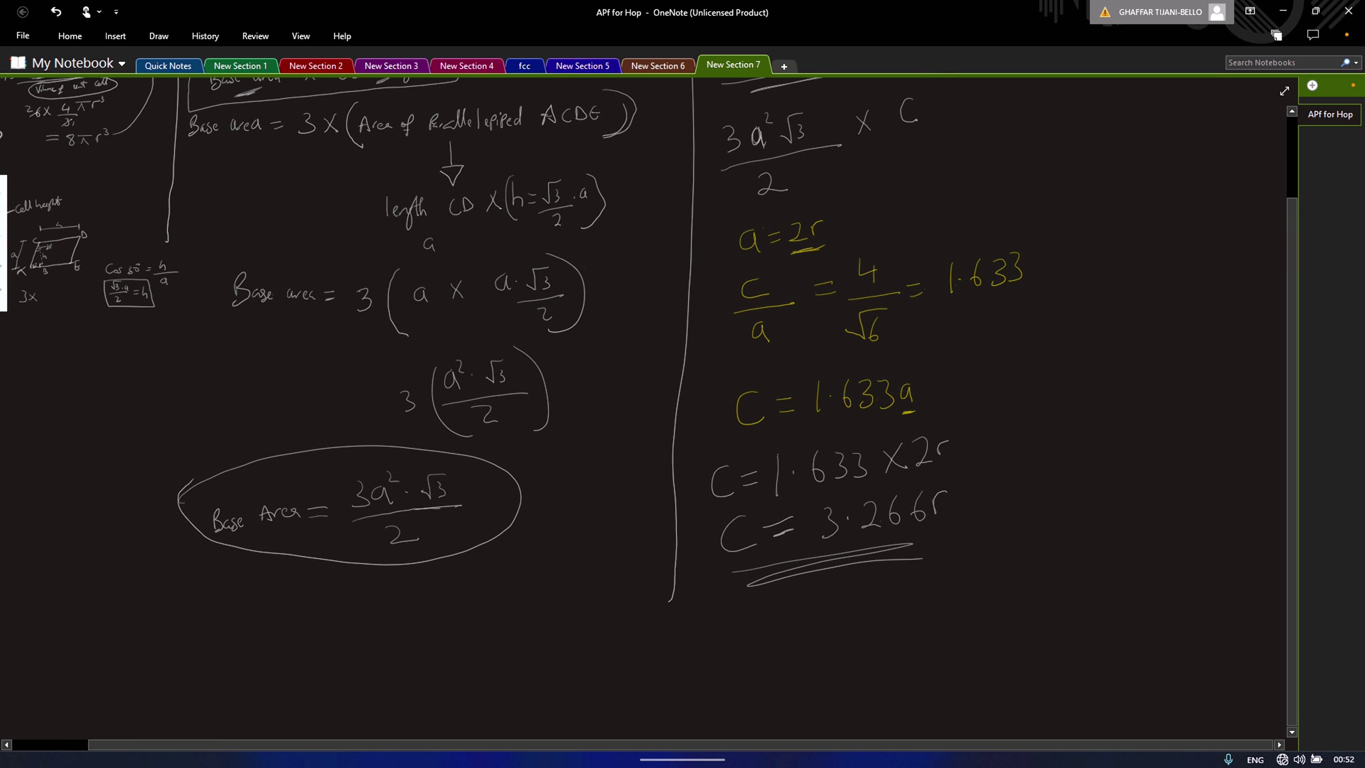
scroll(594, 490, "up", 3)
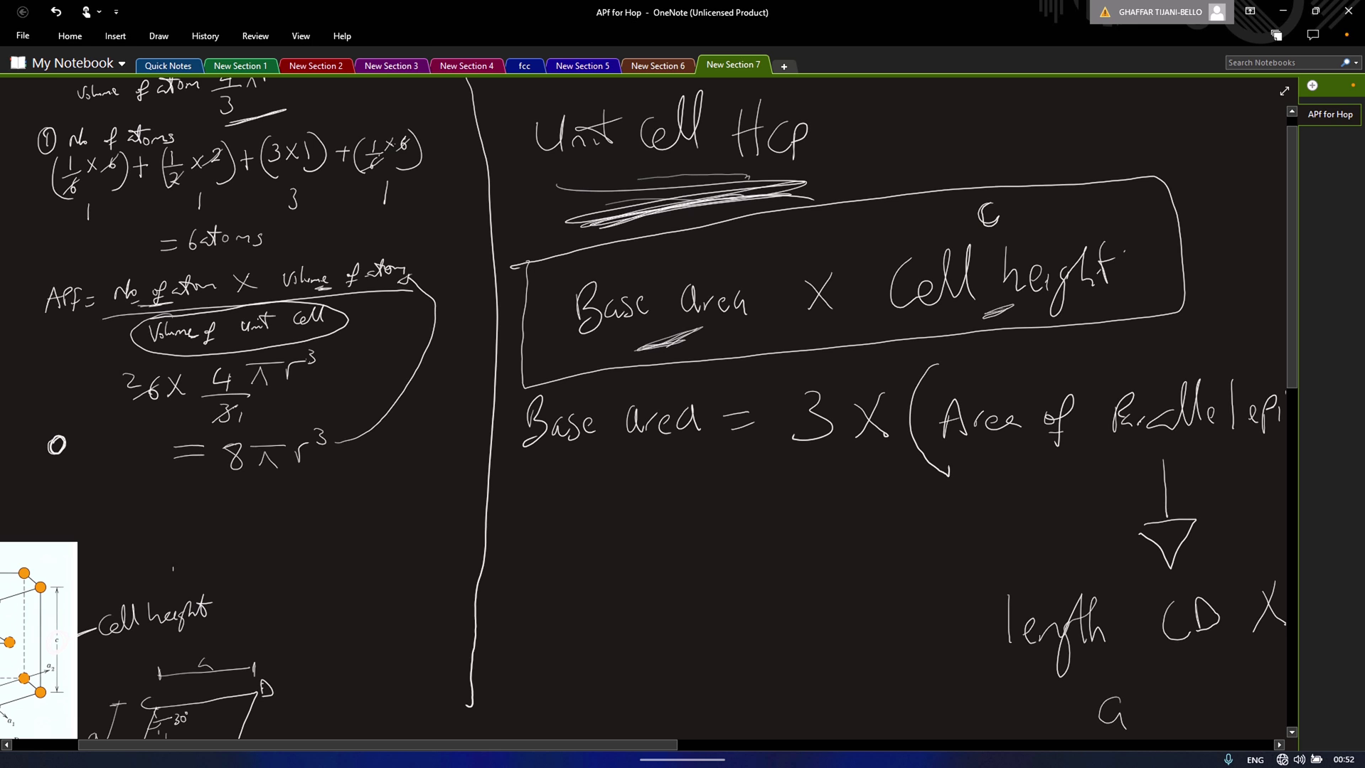
left_click_drag(190, 250, 265, 242)
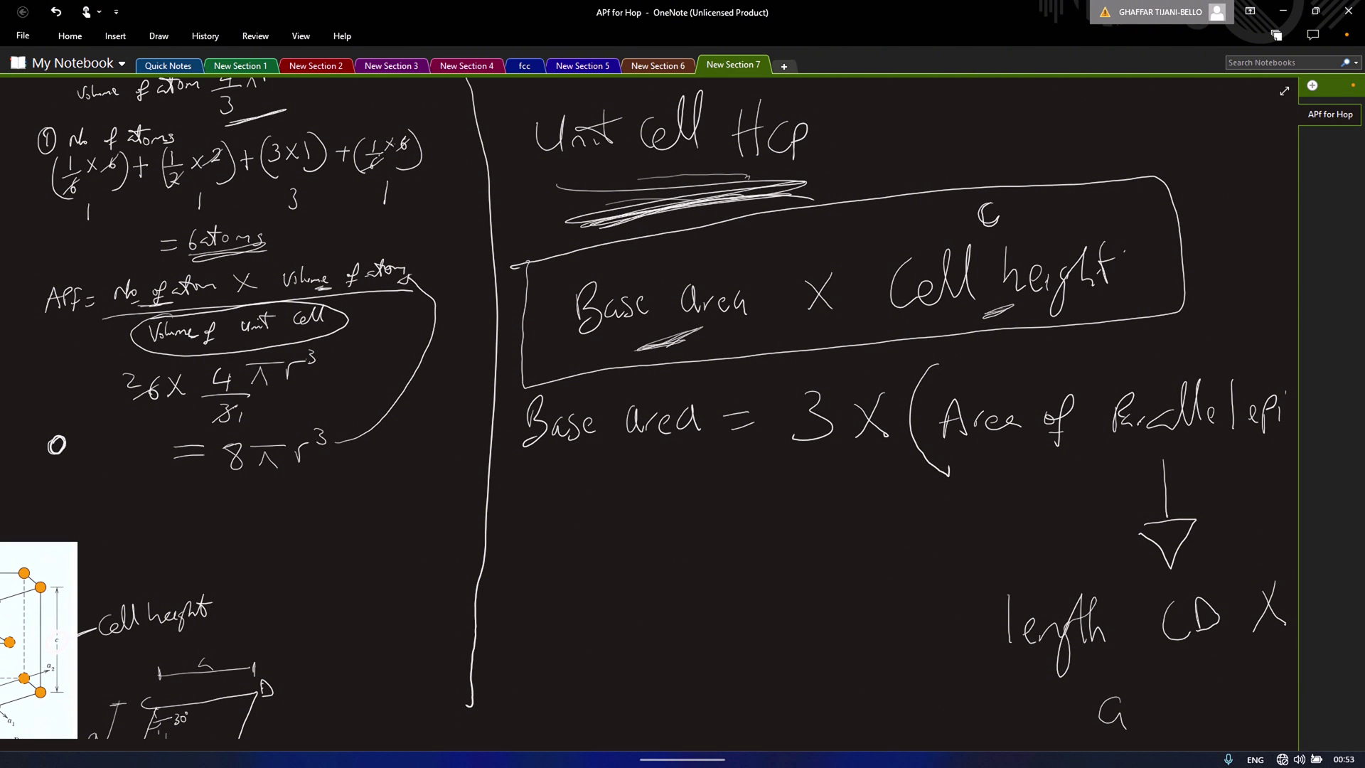
scroll(649, 408, "down", 5)
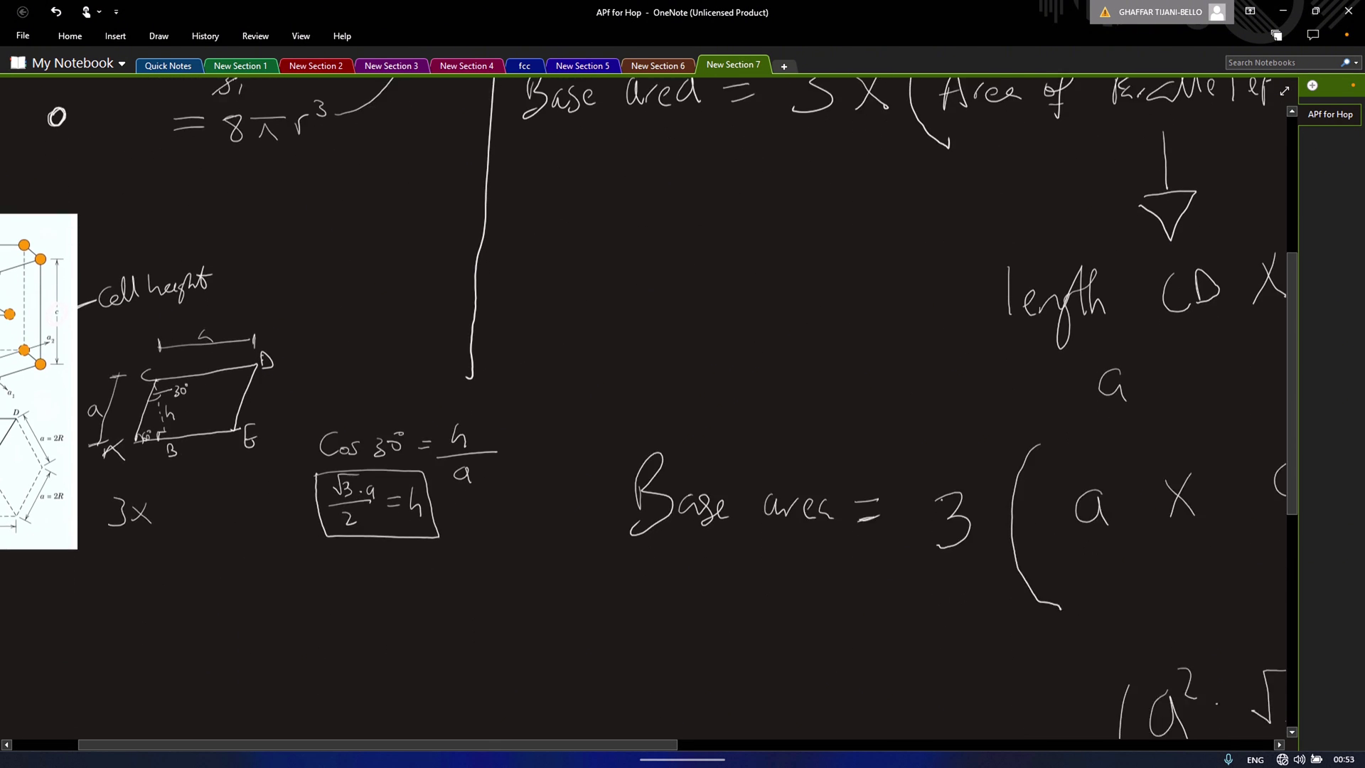
scroll(649, 408, "up", 2)
scroll(649, 408, "up", 1)
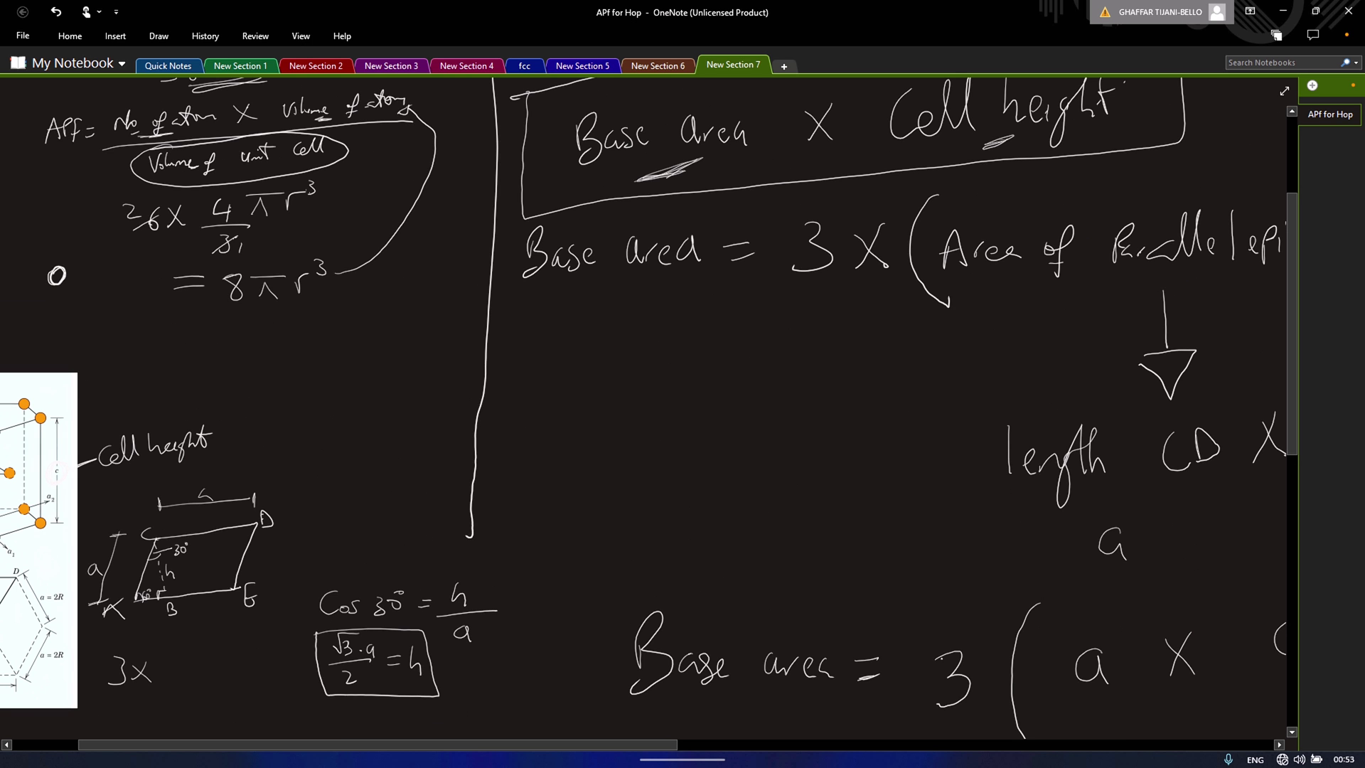
Step: Draw a vertical divider line on the right side of the "Volume of unit cell" working
scroll(649, 408, "down", 6)
scroll(576, 588, "down", 4)
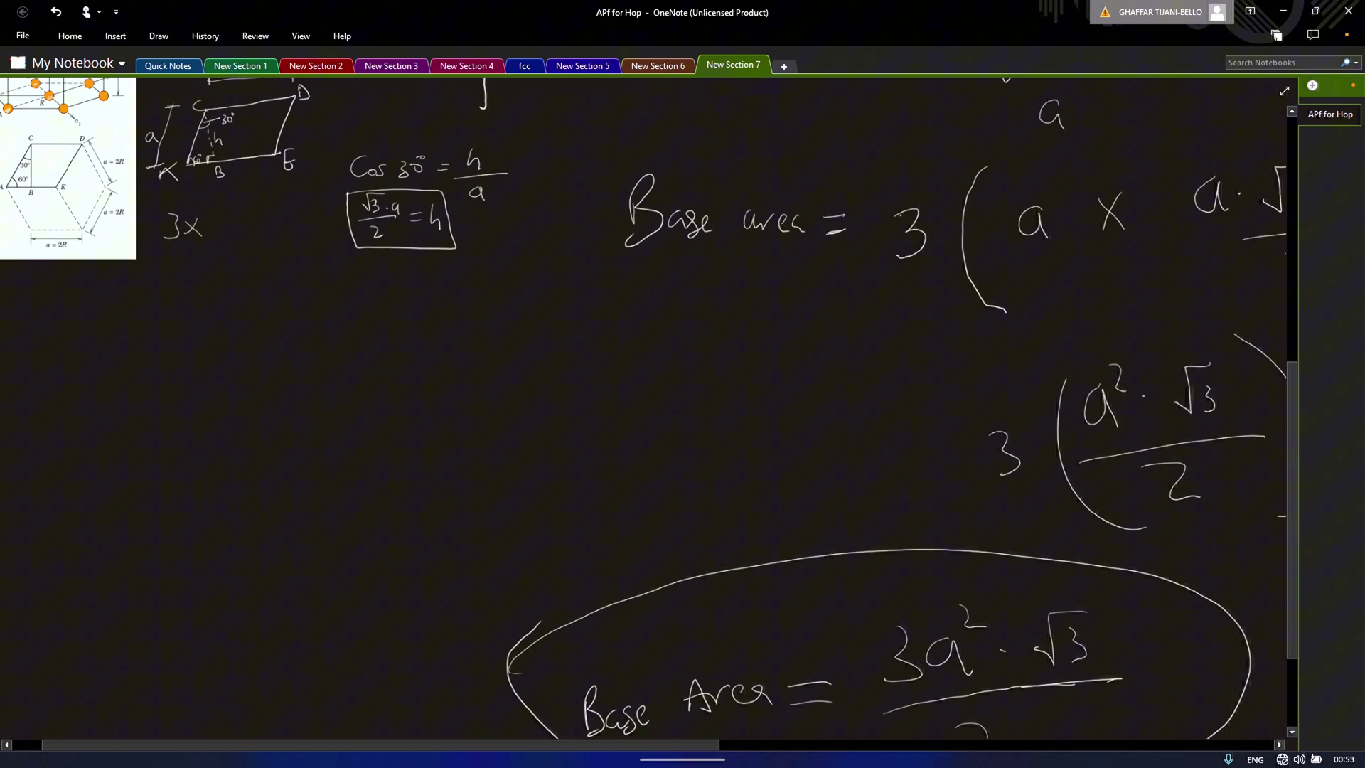
scroll(560, 492, "down", 3)
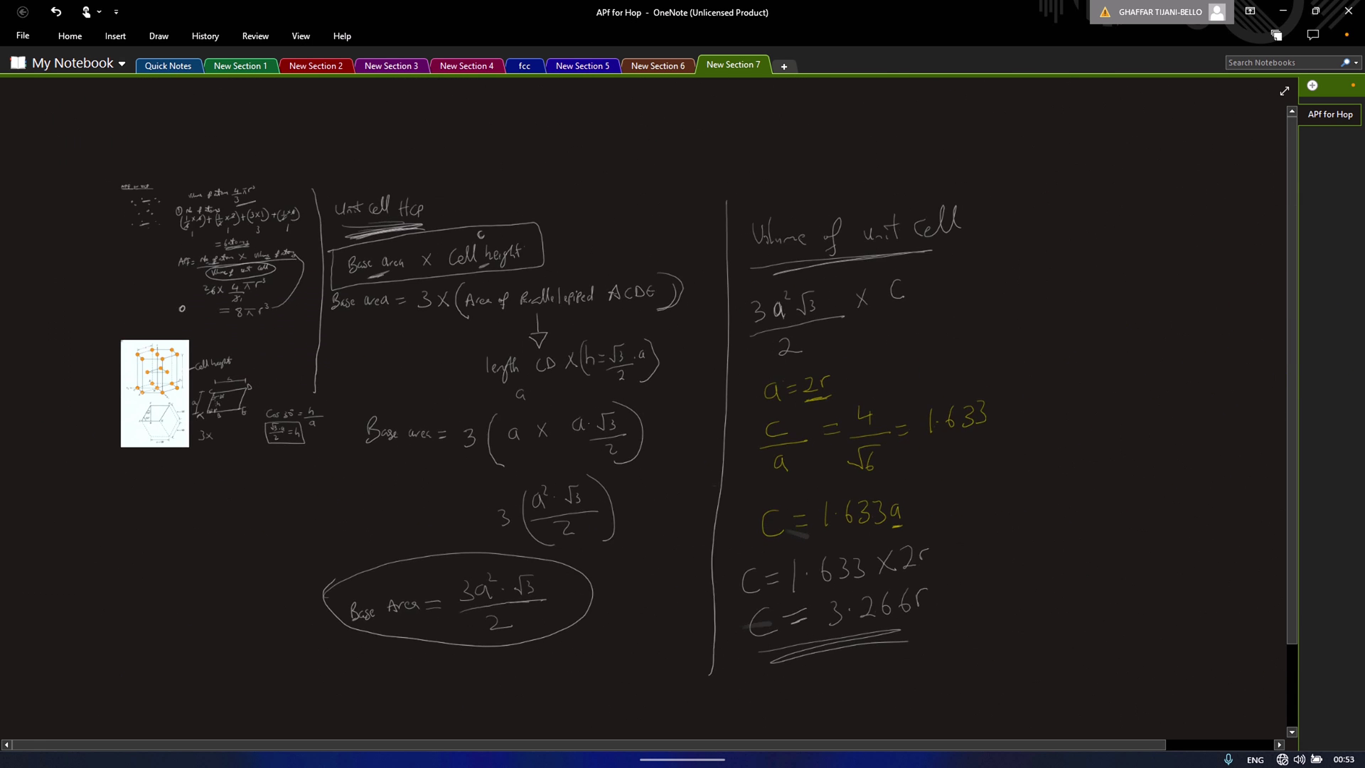
scroll(1023, 241, "down", 1)
left_click_drag(880, 91, 916, 543)
Step: Handwrite "APF = 8πr³" beyond the new divider, with a fraction bar under 8πr³
scroll(872, 182, "right", 2)
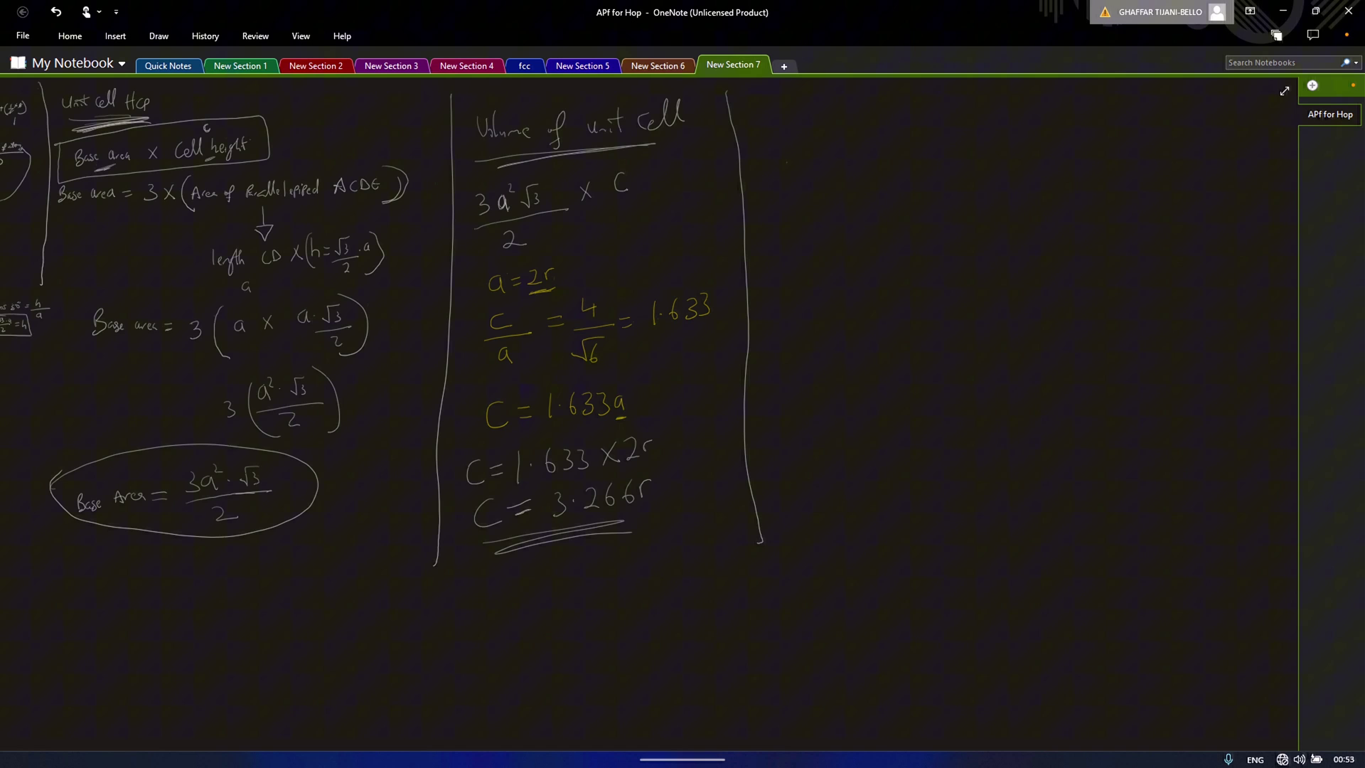
left_click_drag(784, 195, 812, 162)
left_click_drag(815, 178, 845, 146)
mouse_move(925, 136)
left_mouse_down()
mouse_move(917, 150)
mouse_move(984, 129)
mouse_move(960, 169)
left_mouse_up()
mouse_move(975, 146)
left_mouse_down()
mouse_move(975, 168)
mouse_move(1009, 141)
left_mouse_up()
left_click_drag(842, 204, 1117, 151)
Step: Handwrite the APF denominator as "3a²√3 / 2 × 3.266r" below the fraction bar
left_click_drag(1075, 332, 1048, 331)
mouse_move(855, 232)
left_mouse_down()
mouse_move(863, 255)
mouse_move(897, 253)
mouse_move(932, 216)
mouse_move(924, 255)
left_mouse_up()
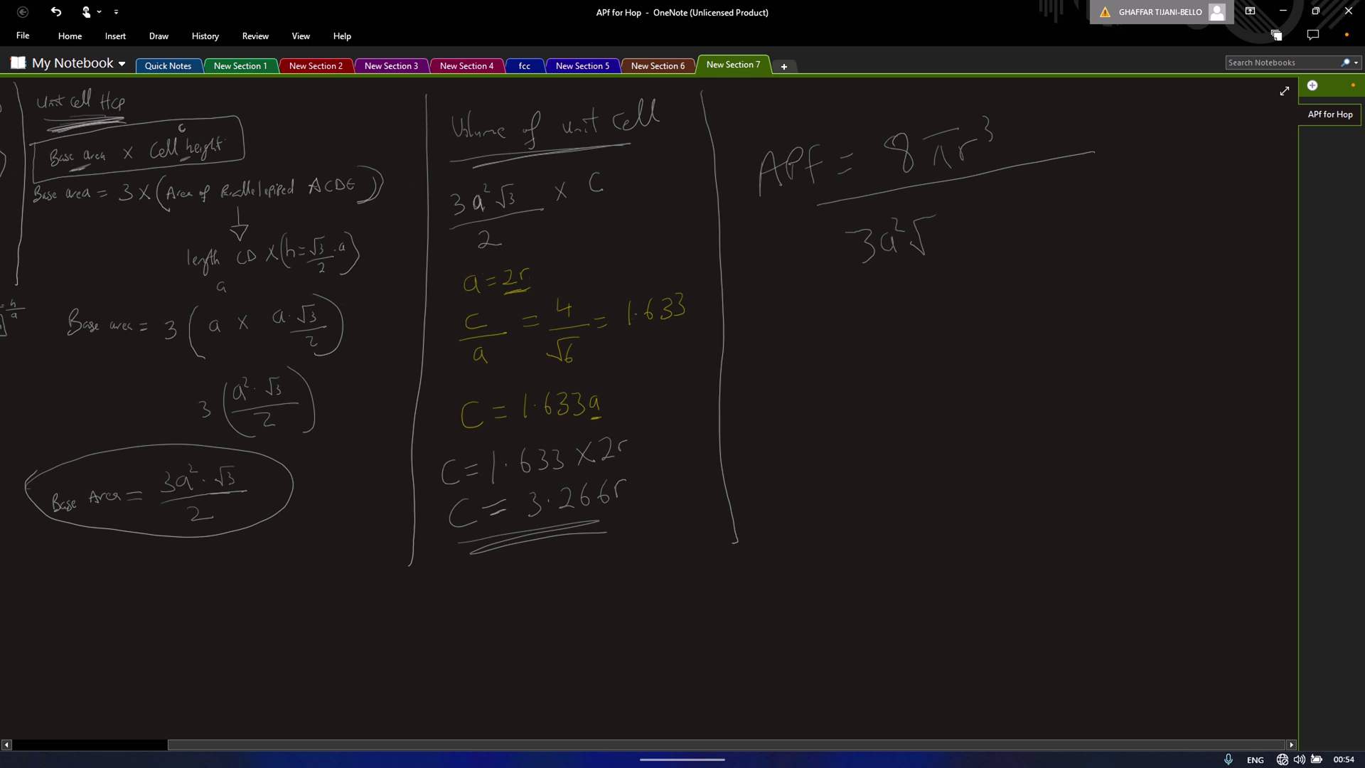
left_click_drag(861, 285, 970, 254)
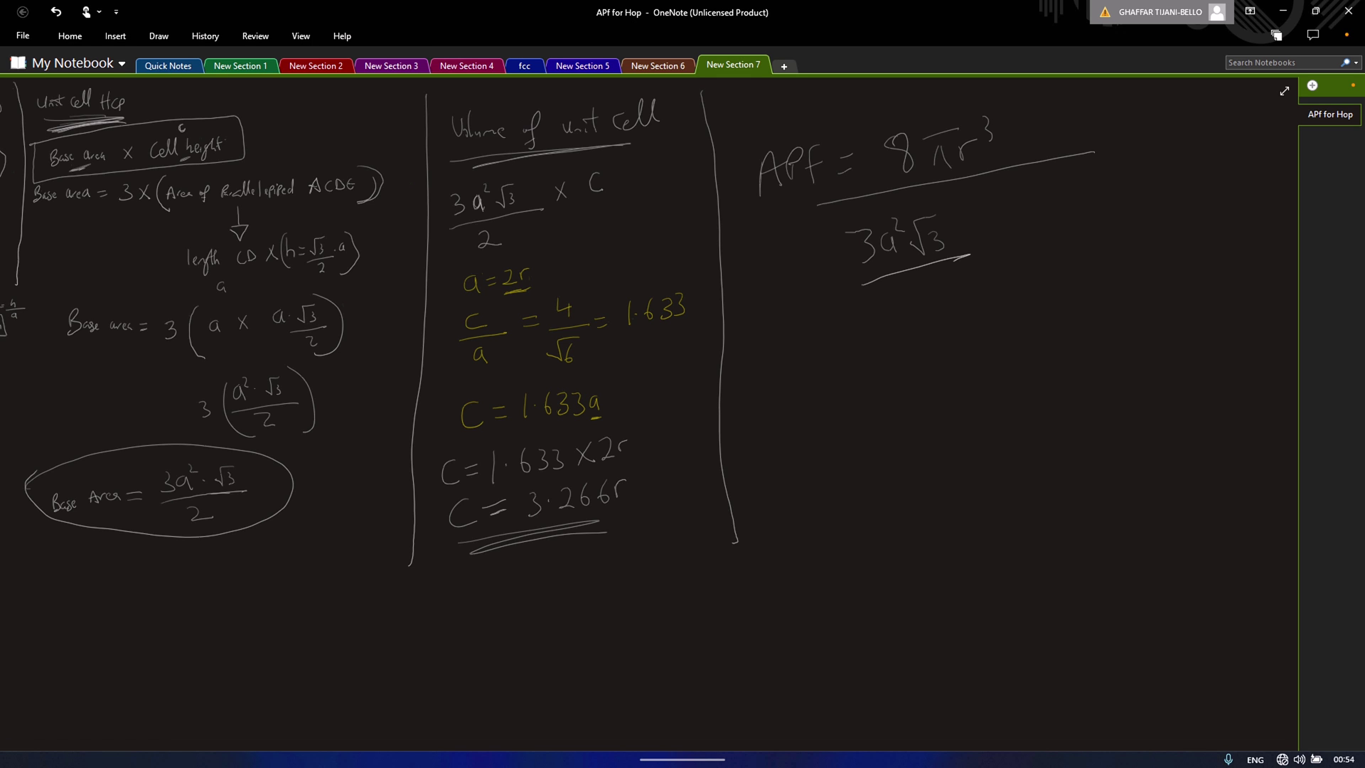
left_click_drag(915, 291, 943, 305)
left_click_drag(1005, 203, 989, 250)
mouse_move(990, 212)
left_mouse_down()
mouse_move(1009, 229)
mouse_move(1039, 225)
mouse_move(1146, 177)
left_mouse_up()
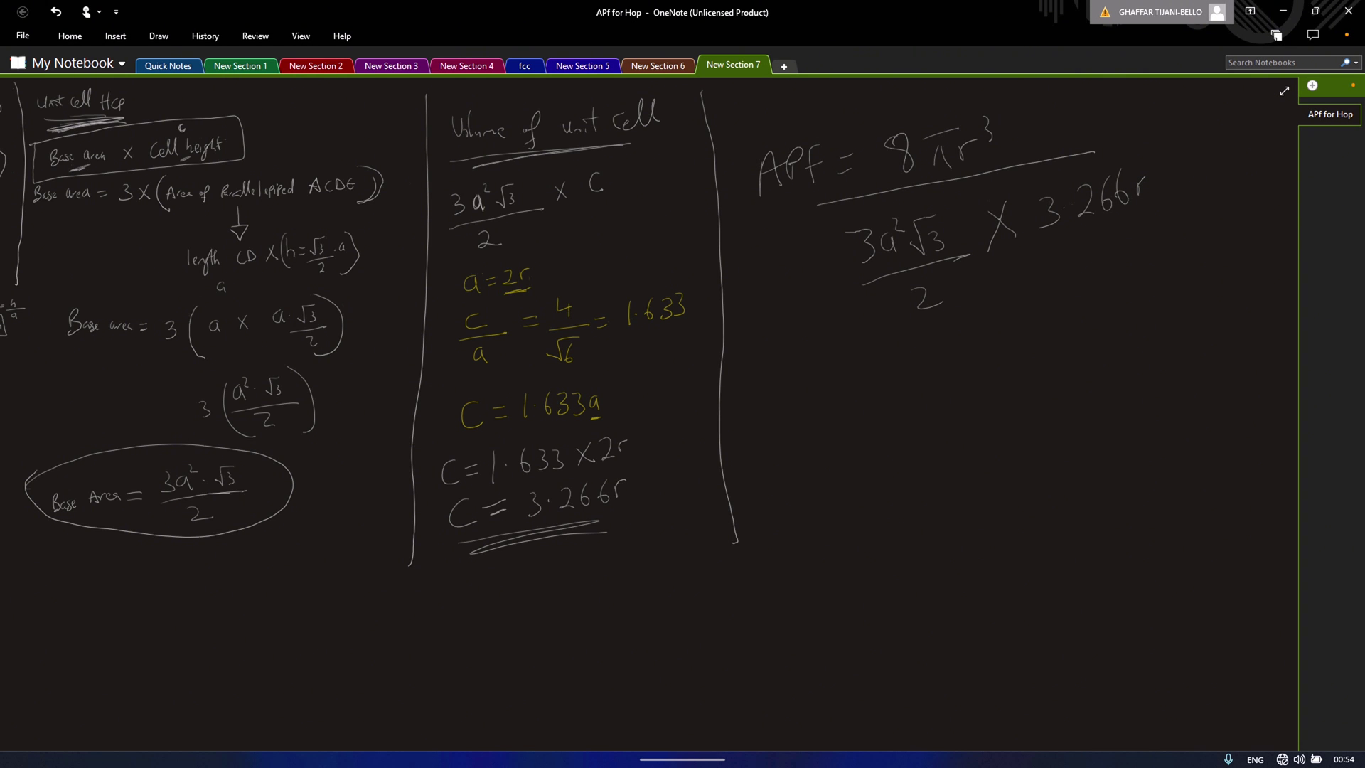
Step: Circle the term 3a²√3 / 2 in the APF denominator and underline its "a"
mouse_move(861, 209)
left_mouse_down()
mouse_move(824, 277)
mouse_move(917, 368)
mouse_move(967, 279)
mouse_move(951, 226)
mouse_move(908, 206)
mouse_move(864, 211)
left_mouse_up()
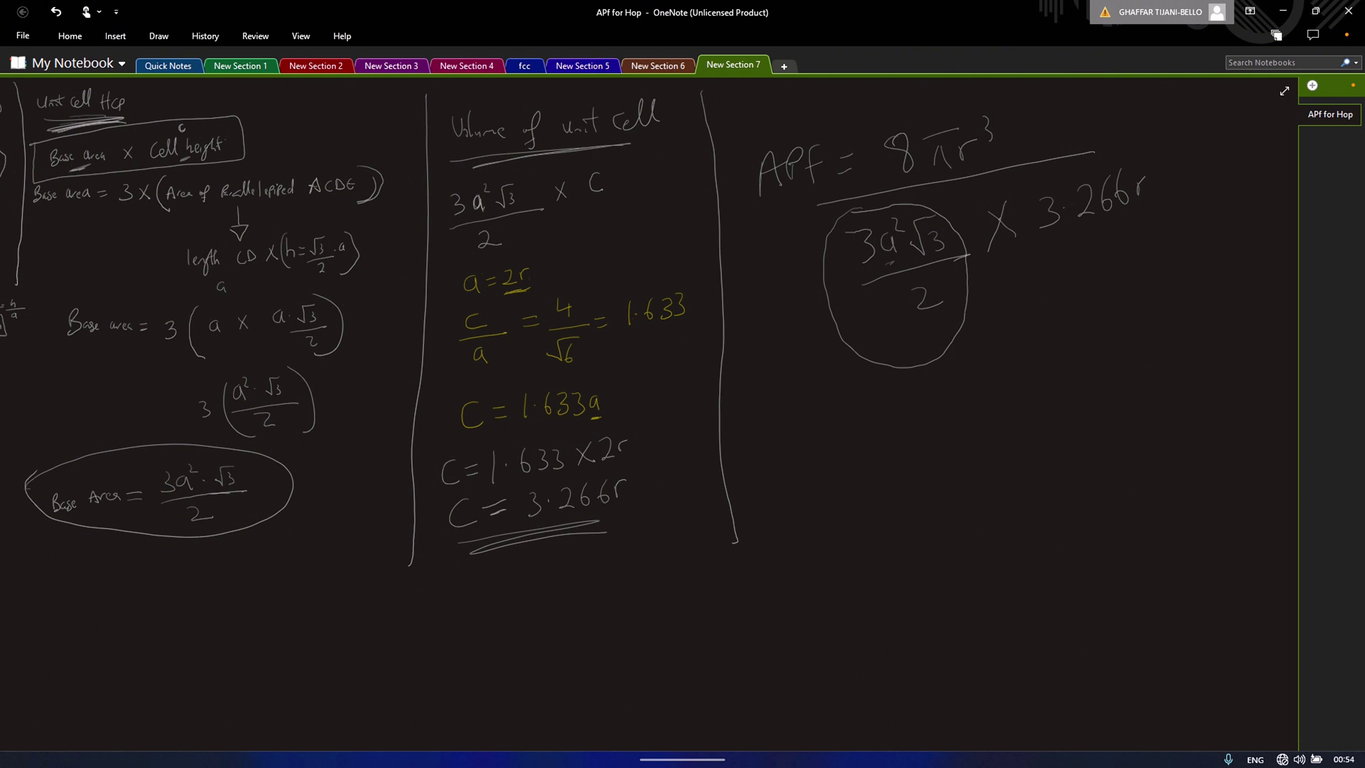
left_click_drag(889, 265, 903, 259)
Step: Handwrite "3·√3 × (2r)²" over 2 below the circled base area formula
scroll(682, 413, "down", 2)
scroll(682, 412, "left", 1)
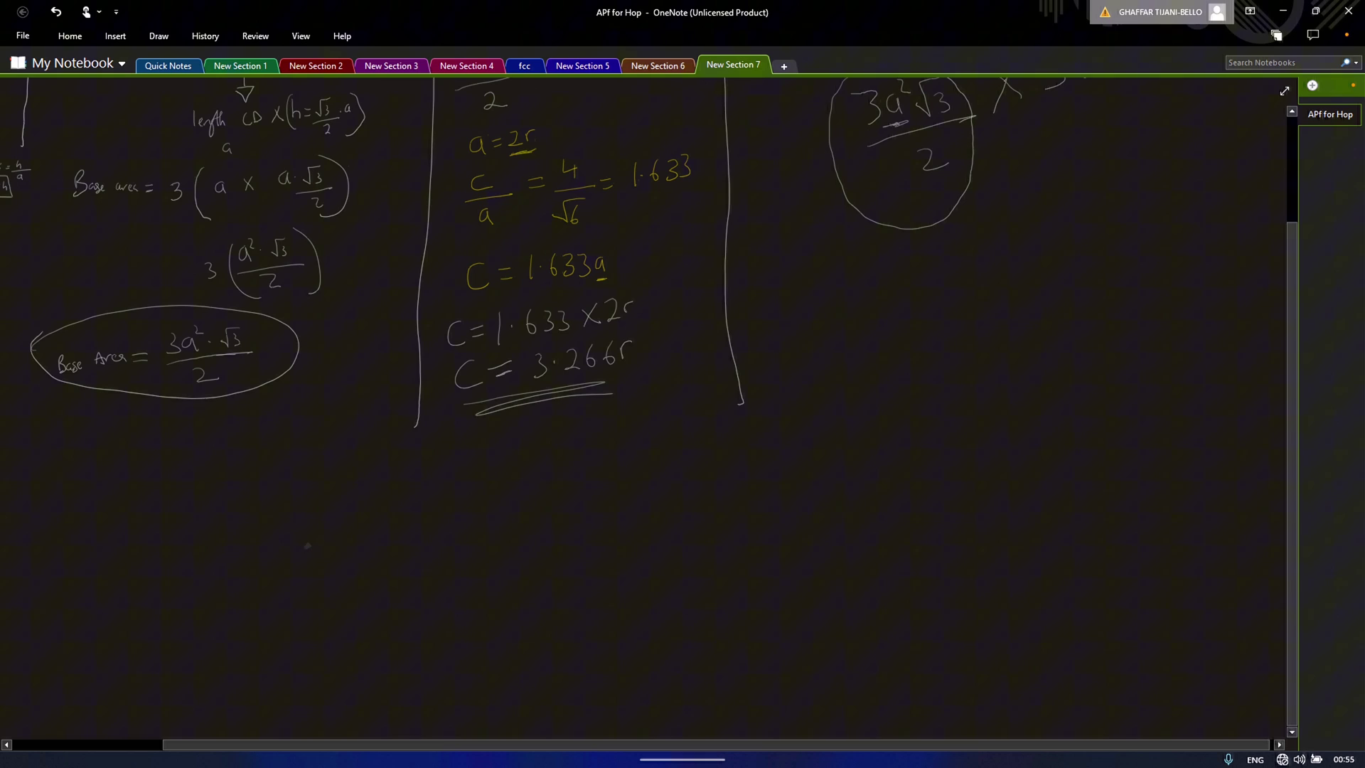
mouse_move(115, 450)
left_mouse_down()
mouse_move(116, 495)
mouse_move(187, 438)
mouse_move(189, 483)
left_mouse_up()
left_click_drag(90, 539, 258, 481)
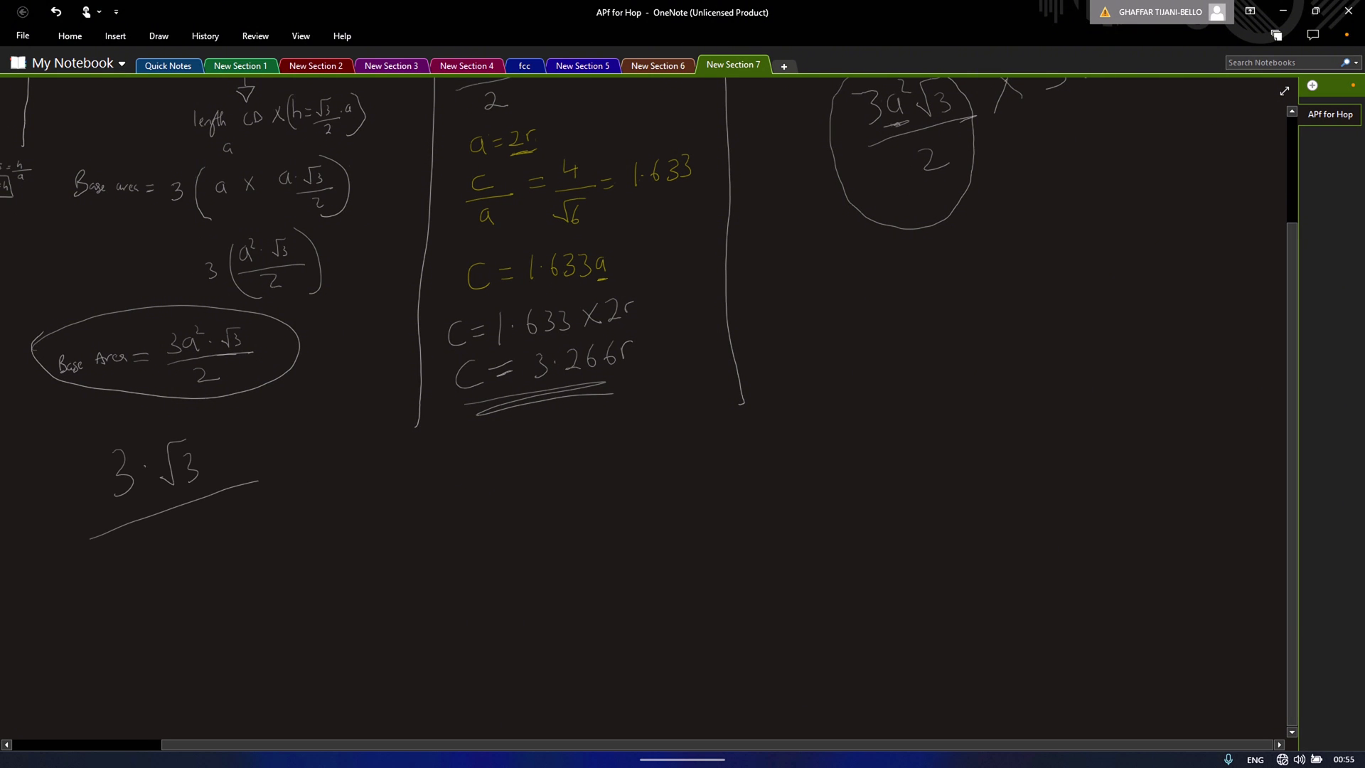
left_click_drag(145, 543, 170, 564)
left_click_drag(245, 446, 260, 471)
left_click_drag(257, 447, 243, 473)
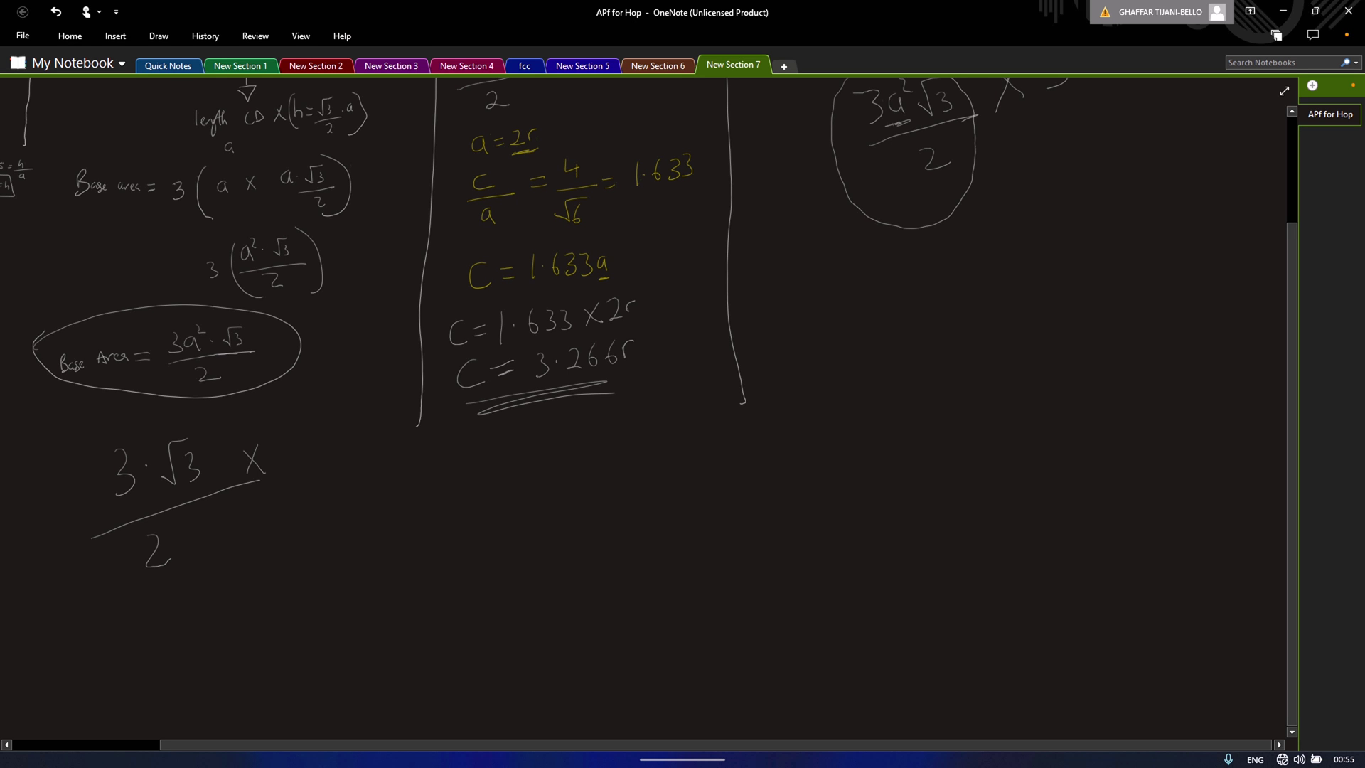
left_click_drag(291, 427, 315, 455)
mouse_move(316, 445)
left_mouse_down()
mouse_move(331, 425)
mouse_move(337, 457)
left_mouse_up()
left_click_drag(290, 413, 281, 470)
left_click_drag(334, 393, 348, 404)
Step: Handwrite the expanded fraction "3·√3 × 4 × r²" over 2 beneath the (2r)² expression
scroll(643, 407, "down", 1)
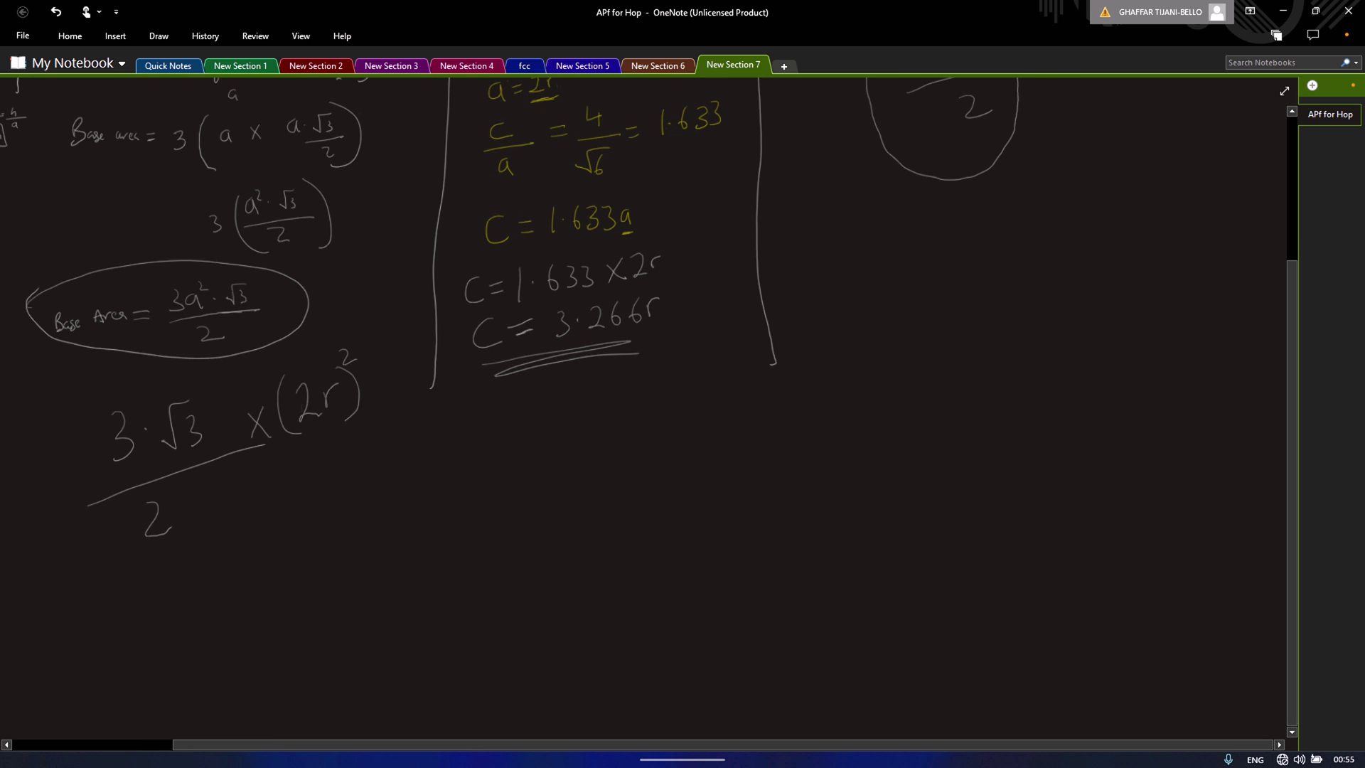
mouse_move(196, 547)
left_mouse_down()
mouse_move(204, 571)
mouse_move(256, 539)
mouse_move(260, 554)
mouse_move(354, 520)
left_mouse_up()
left_click(226, 543)
left_click_drag(342, 517, 388, 475)
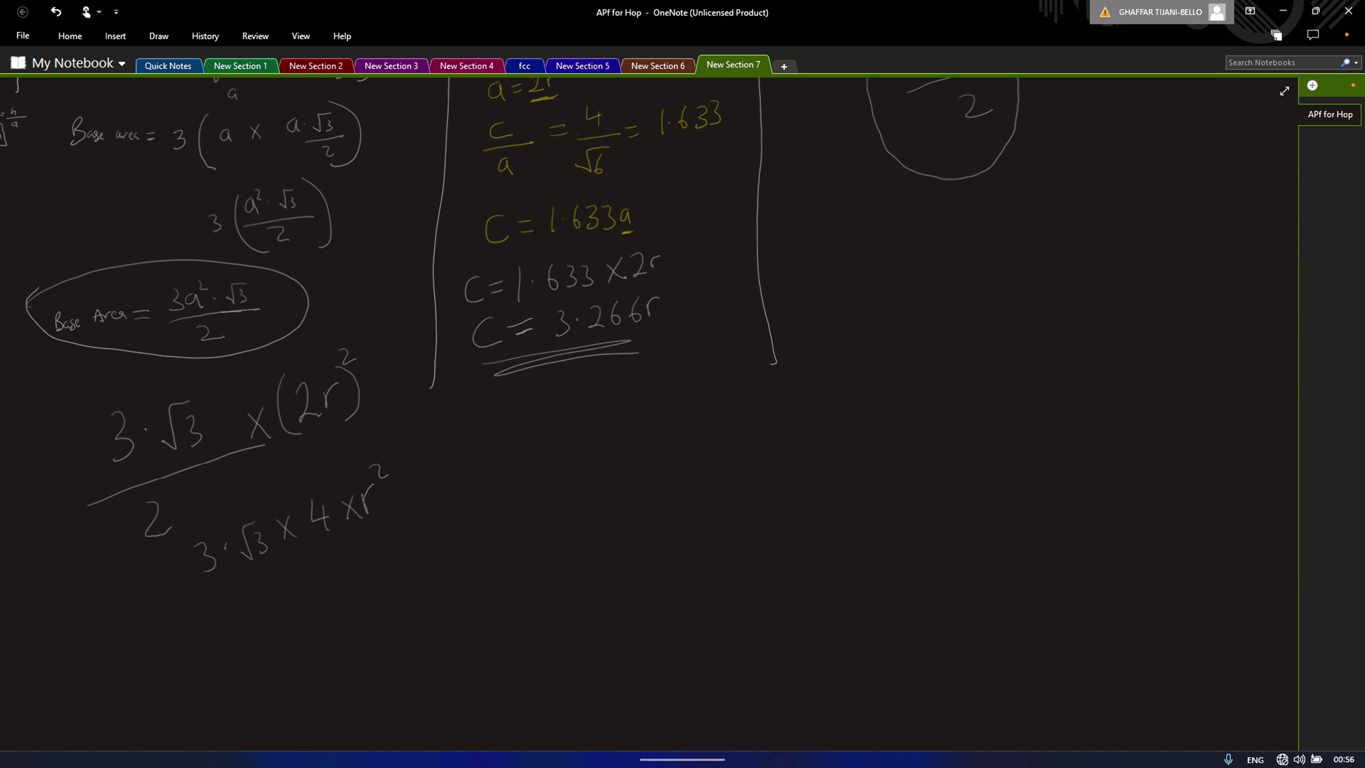
left_click_drag(188, 606, 403, 521)
left_click_drag(298, 596, 317, 608)
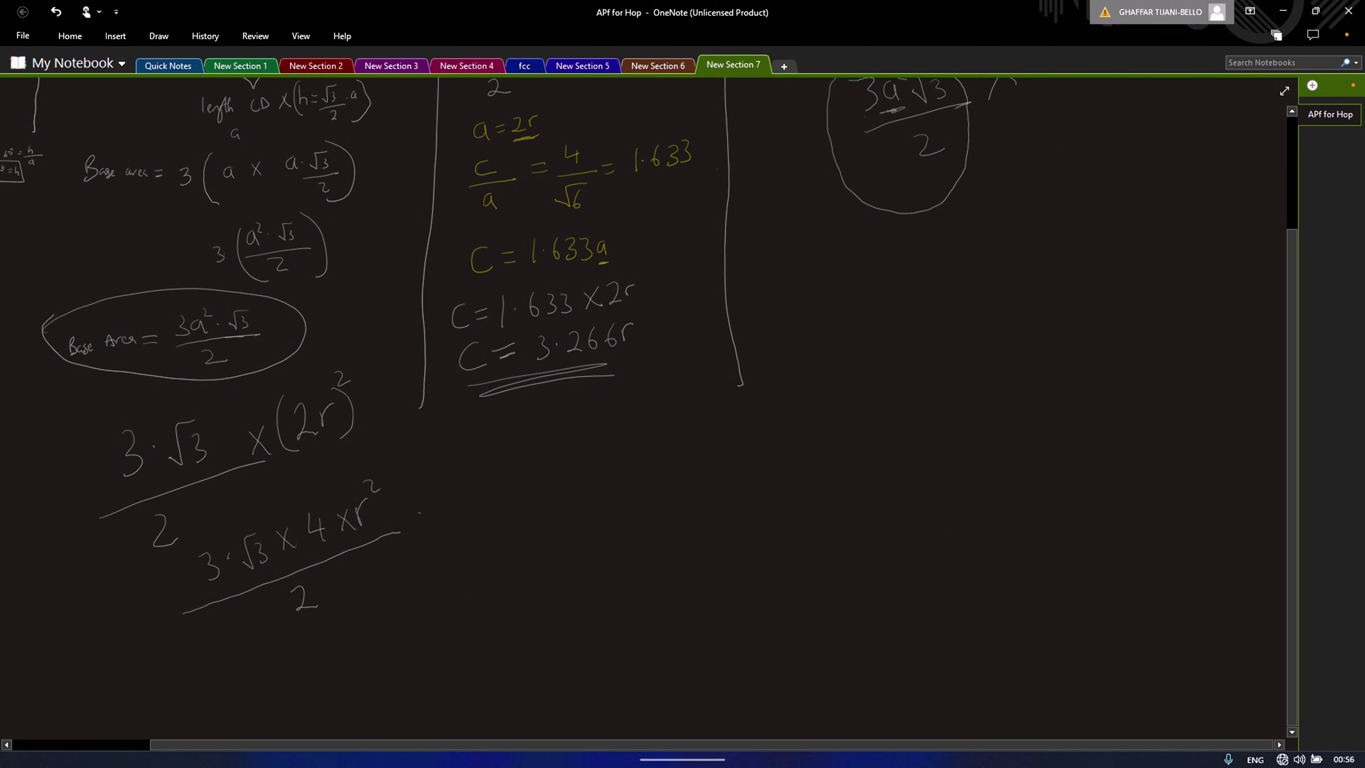
Step: Handwrite the result "= 10.4r²" beside the expanded fraction
left_click_drag(420, 513, 437, 507)
mouse_move(423, 529)
left_mouse_down()
mouse_move(492, 537)
mouse_move(506, 496)
mouse_move(572, 513)
mouse_move(568, 534)
mouse_move(621, 485)
left_mouse_up()
left_click(532, 510)
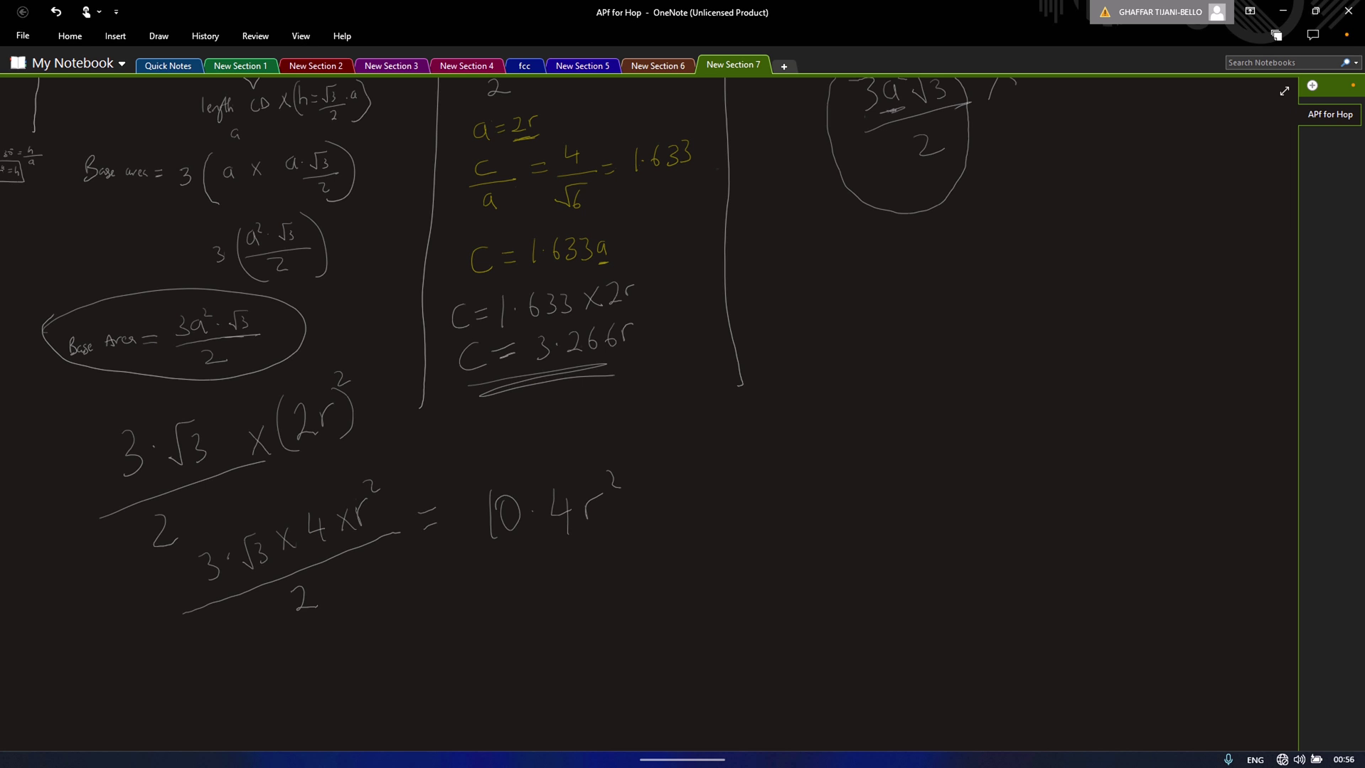
Step: Erase the circled 3a²√3 / 2 term from the APF denominator and handwrite "10.4r²" in its place
scroll(754, 313, "down", 2)
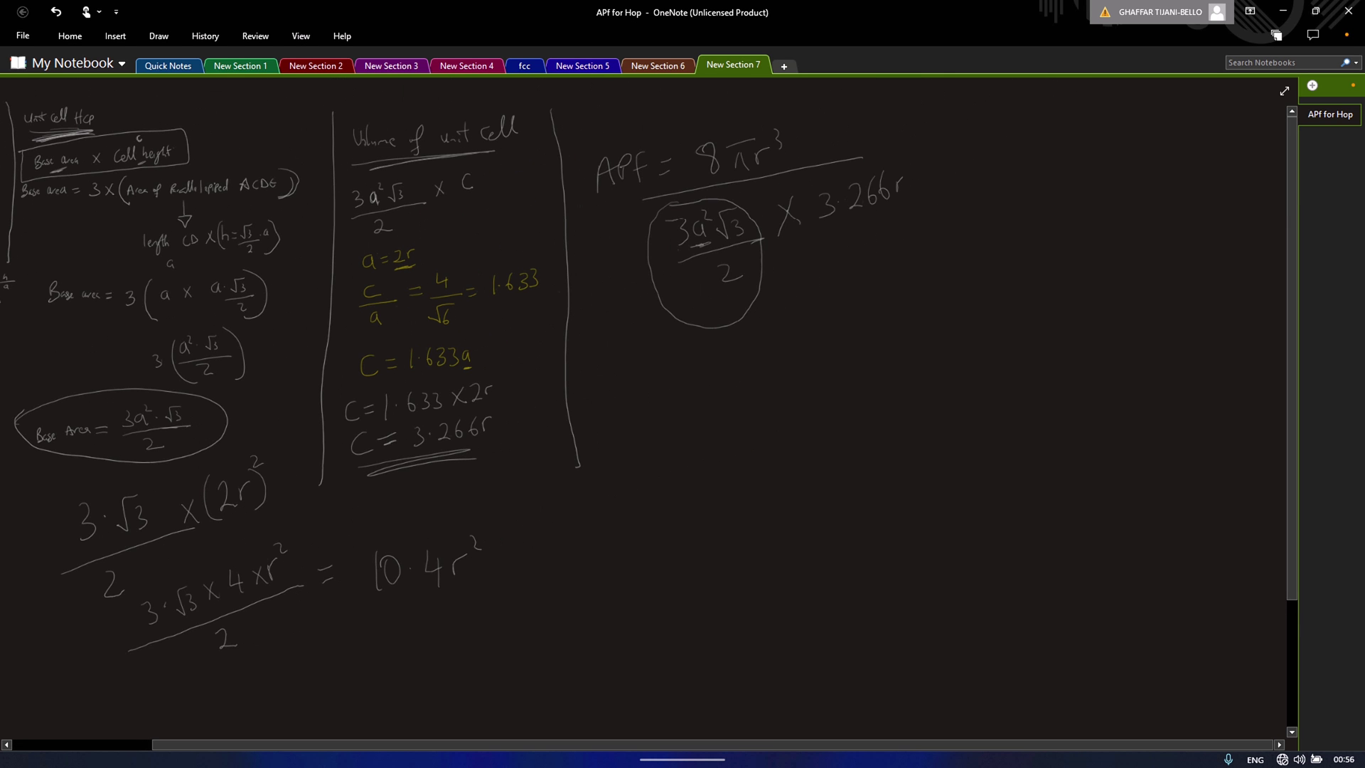
scroll(743, 220, "up", 1)
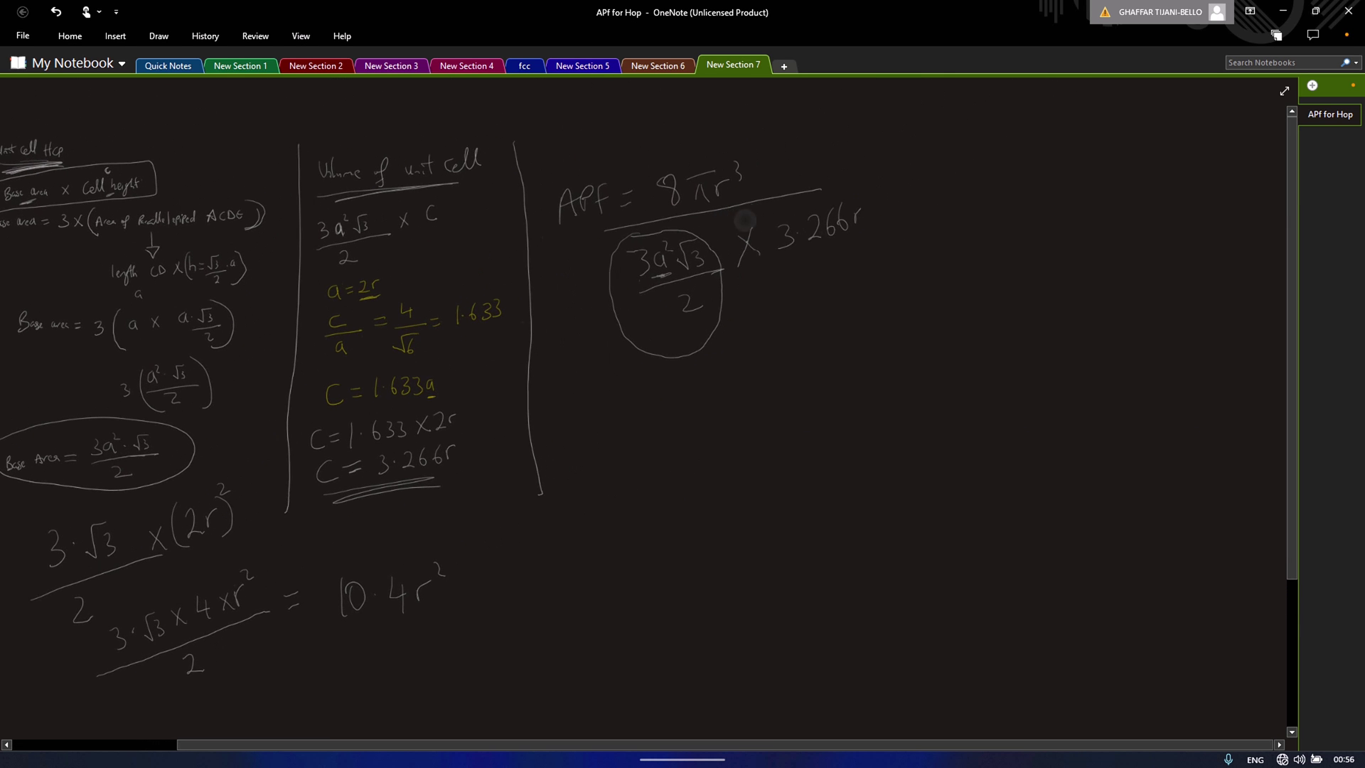
scroll(697, 237, "down", 1)
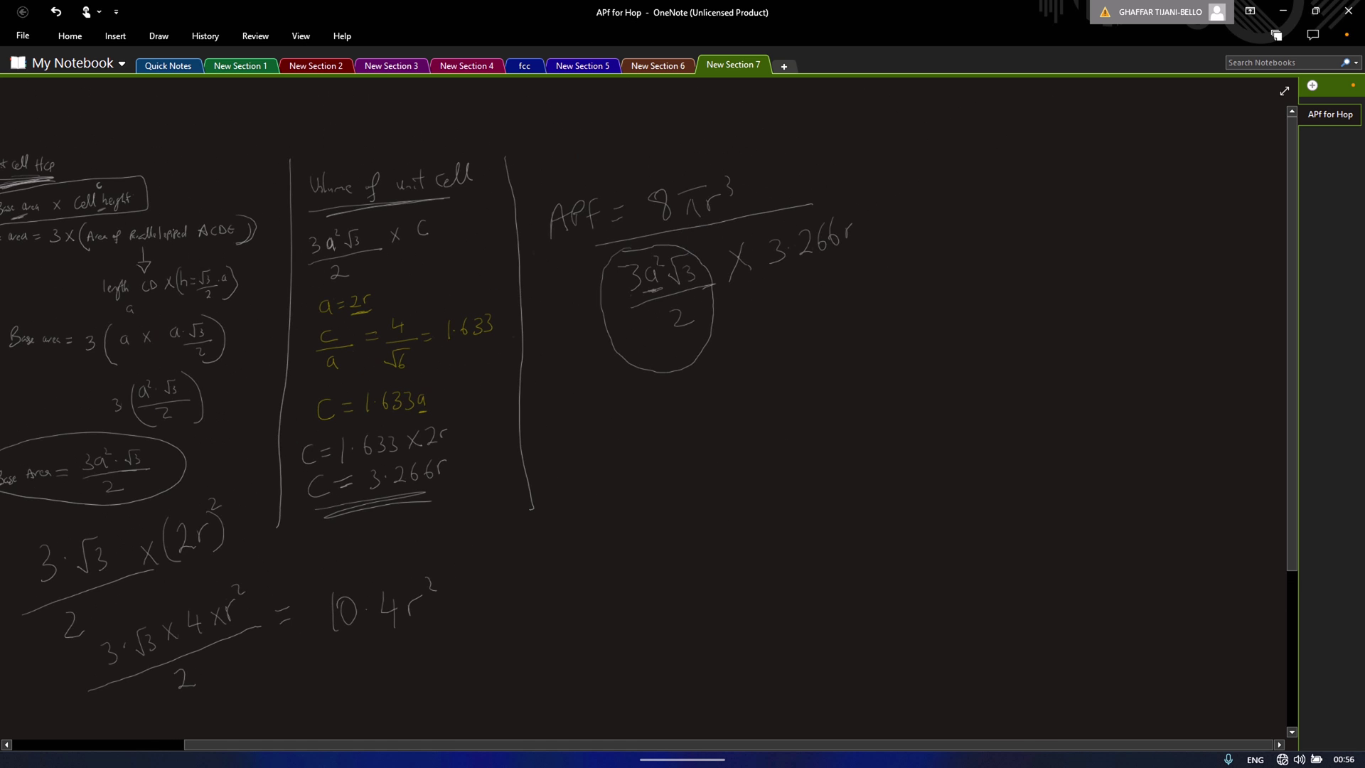
scroll(668, 292, "up", 1)
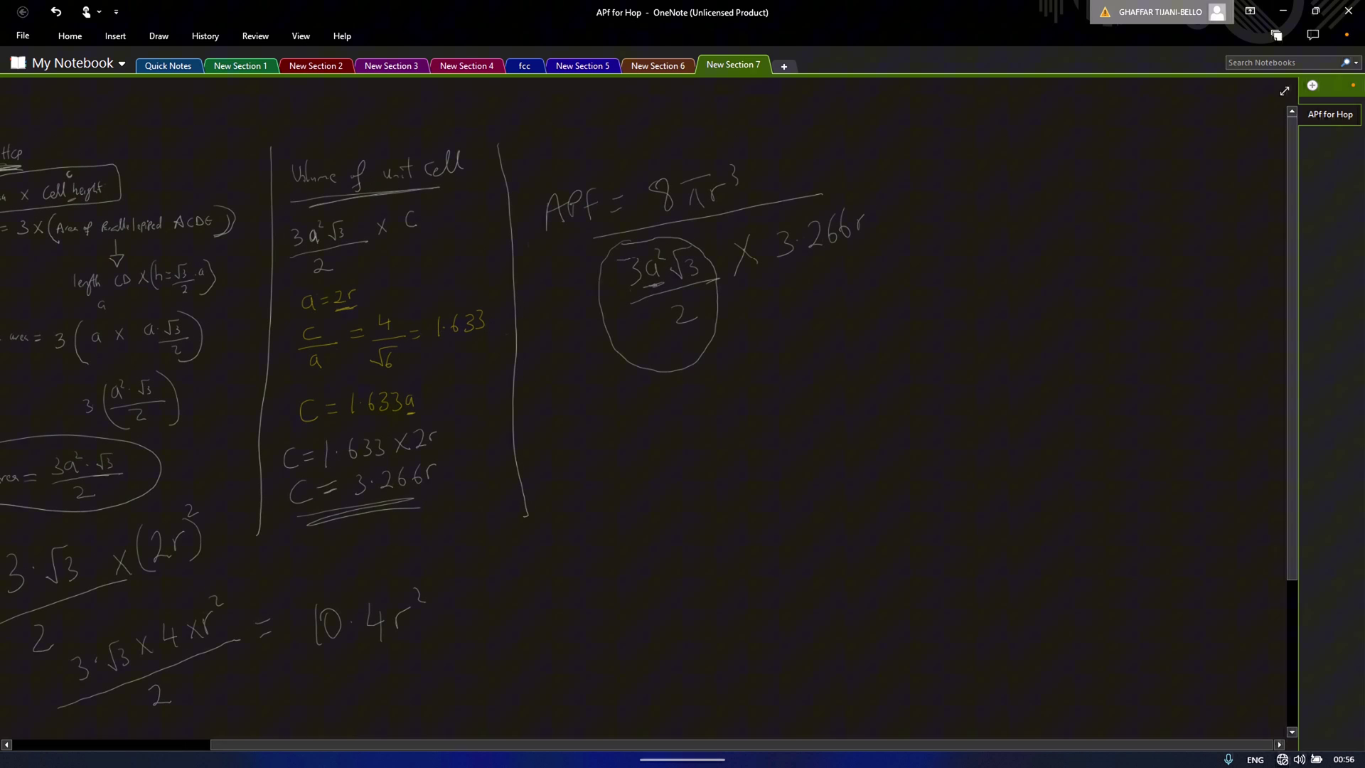
scroll(668, 291, "down", 1)
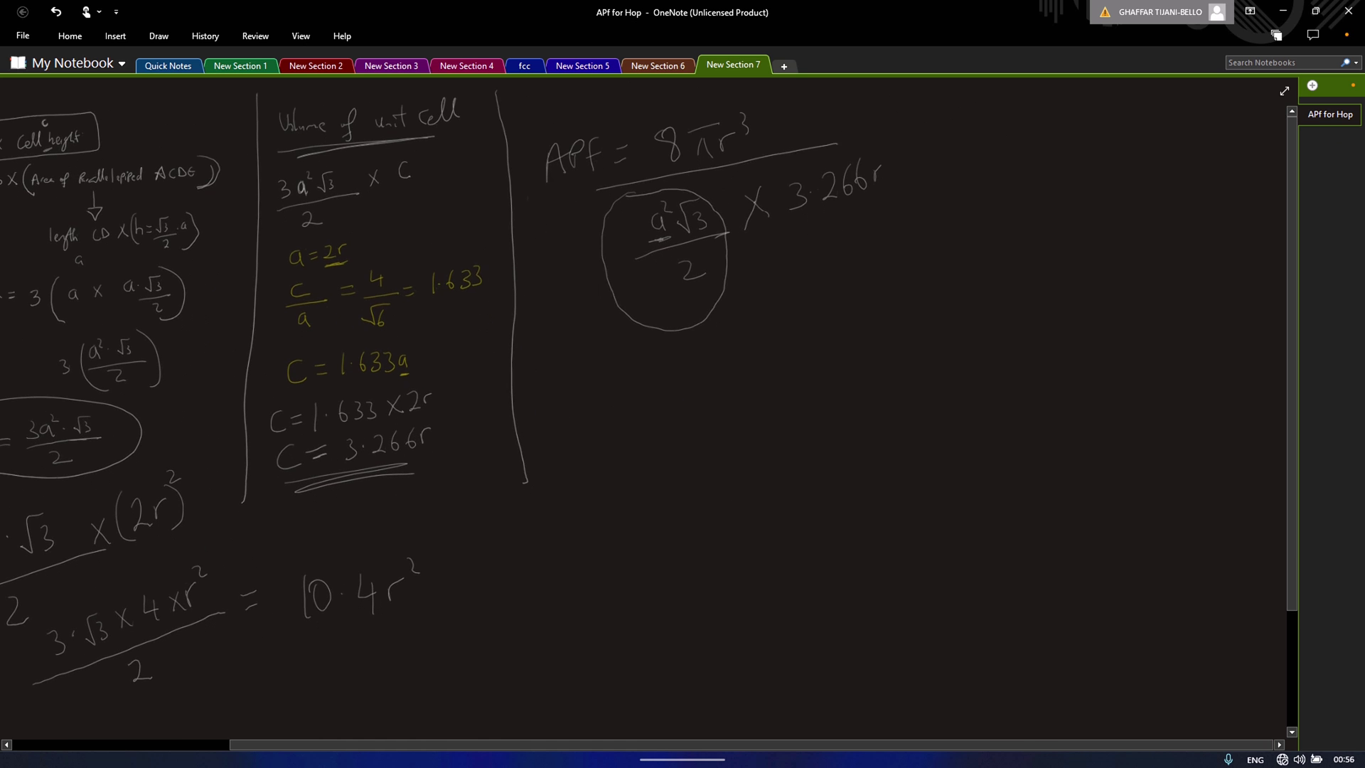
left_click(604, 249)
mouse_move(632, 226)
left_mouse_down()
mouse_move(700, 219)
mouse_move(682, 243)
mouse_move(692, 268)
left_mouse_up()
mouse_move(605, 223)
left_mouse_down()
mouse_move(605, 284)
mouse_move(624, 229)
mouse_move(675, 257)
mouse_move(715, 204)
left_mouse_up()
left_click(643, 237)
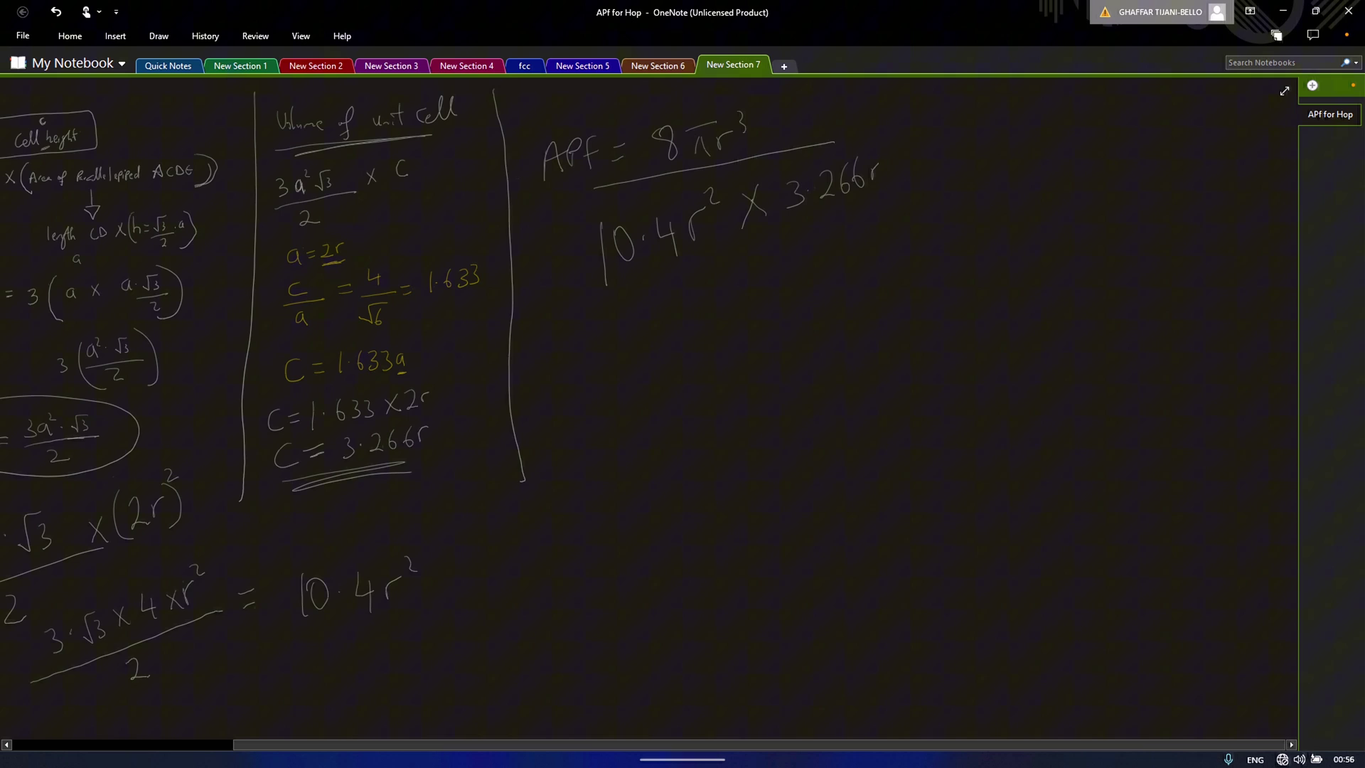
Step: Strike out r and r² in the APF denominator and r³ in the numerator
scroll(1034, 251, "up", 1)
left_click_drag(883, 148, 877, 200)
scroll(886, 282, "down", 1)
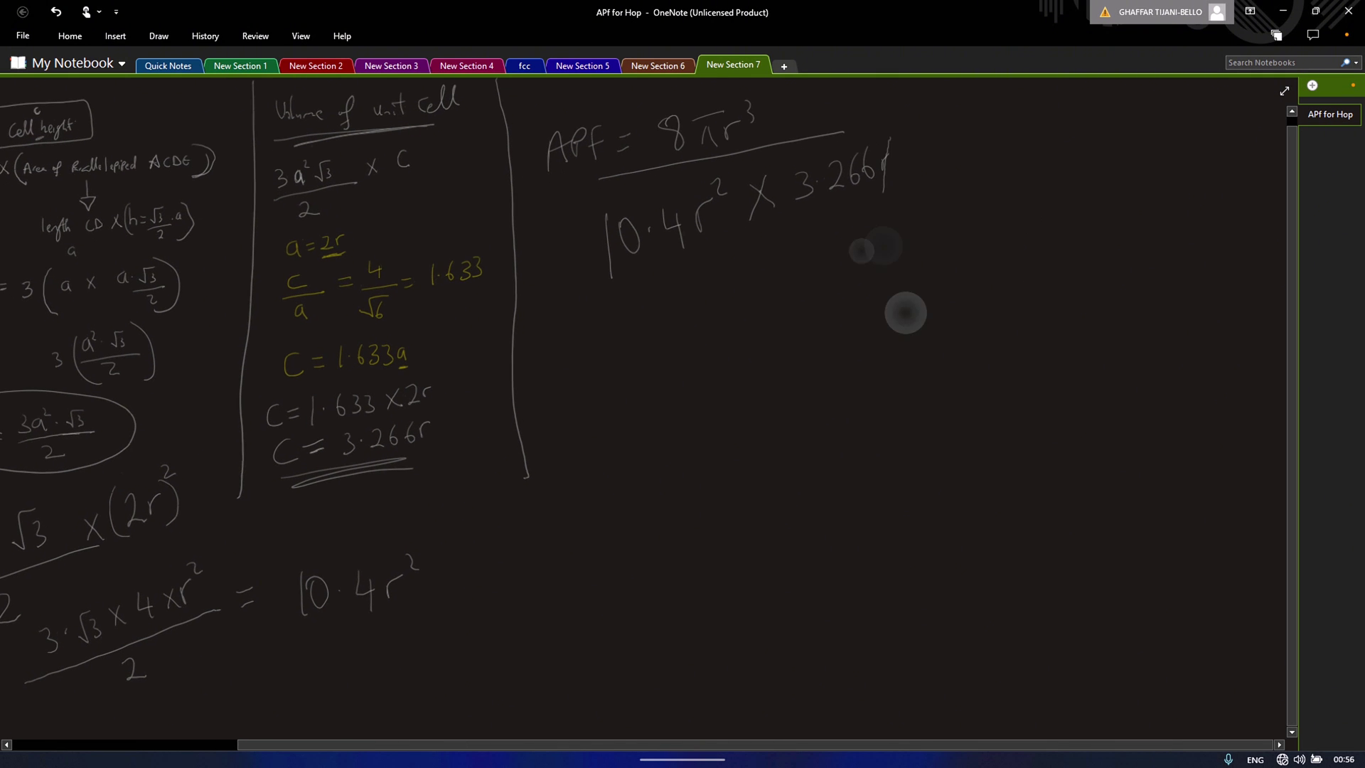
left_click_drag(719, 172, 695, 252)
left_click_drag(748, 99, 720, 144)
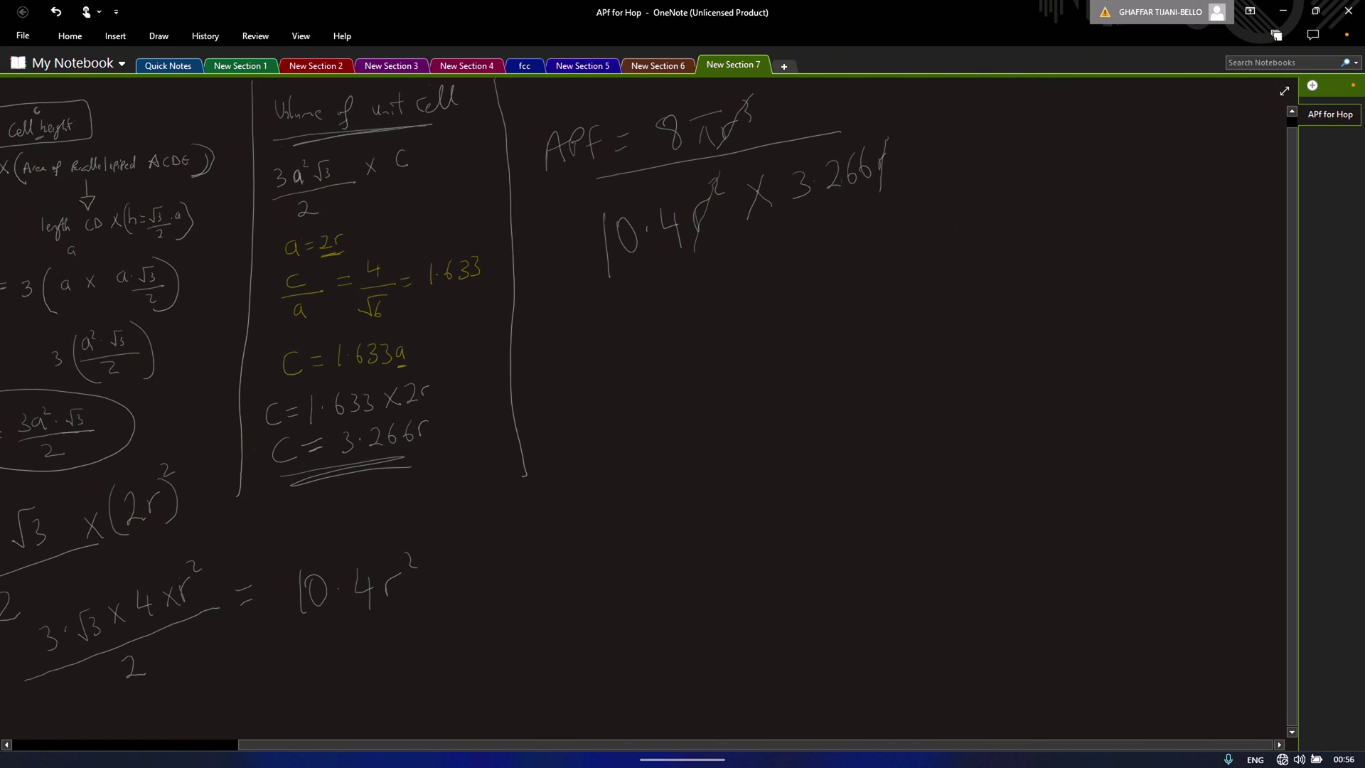
Step: Handwrite the result "= 0.74%" beside the APF fraction and double-underline it
mouse_move(934, 118)
left_mouse_down()
mouse_move(1003, 107)
mouse_move(1061, 144)
mouse_move(1068, 120)
mouse_move(1105, 118)
left_mouse_up()
mouse_move(1096, 108)
left_mouse_down()
mouse_move(1094, 142)
mouse_move(1117, 102)
left_mouse_up()
left_click_drag(1135, 108, 1105, 156)
left_click_drag(1133, 138, 1132, 139)
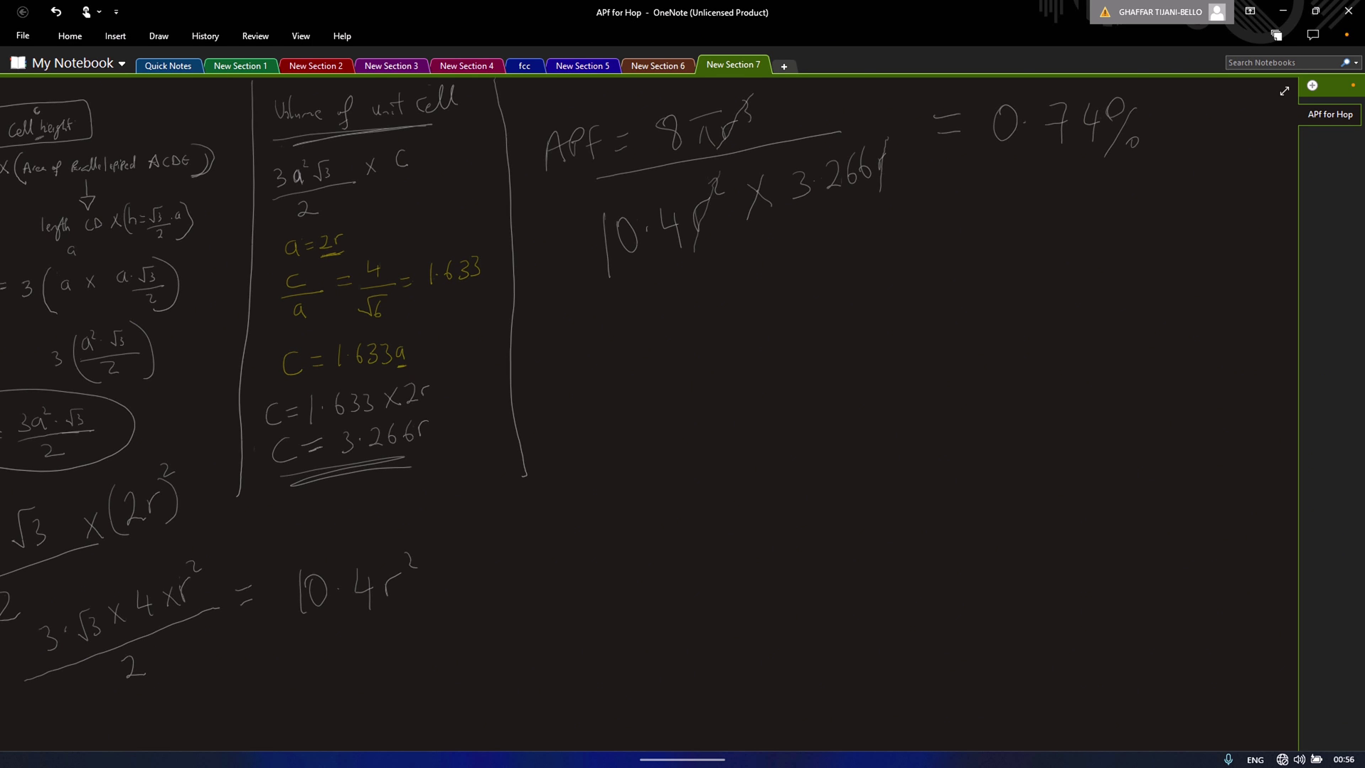
left_click_drag(999, 172, 1169, 177)
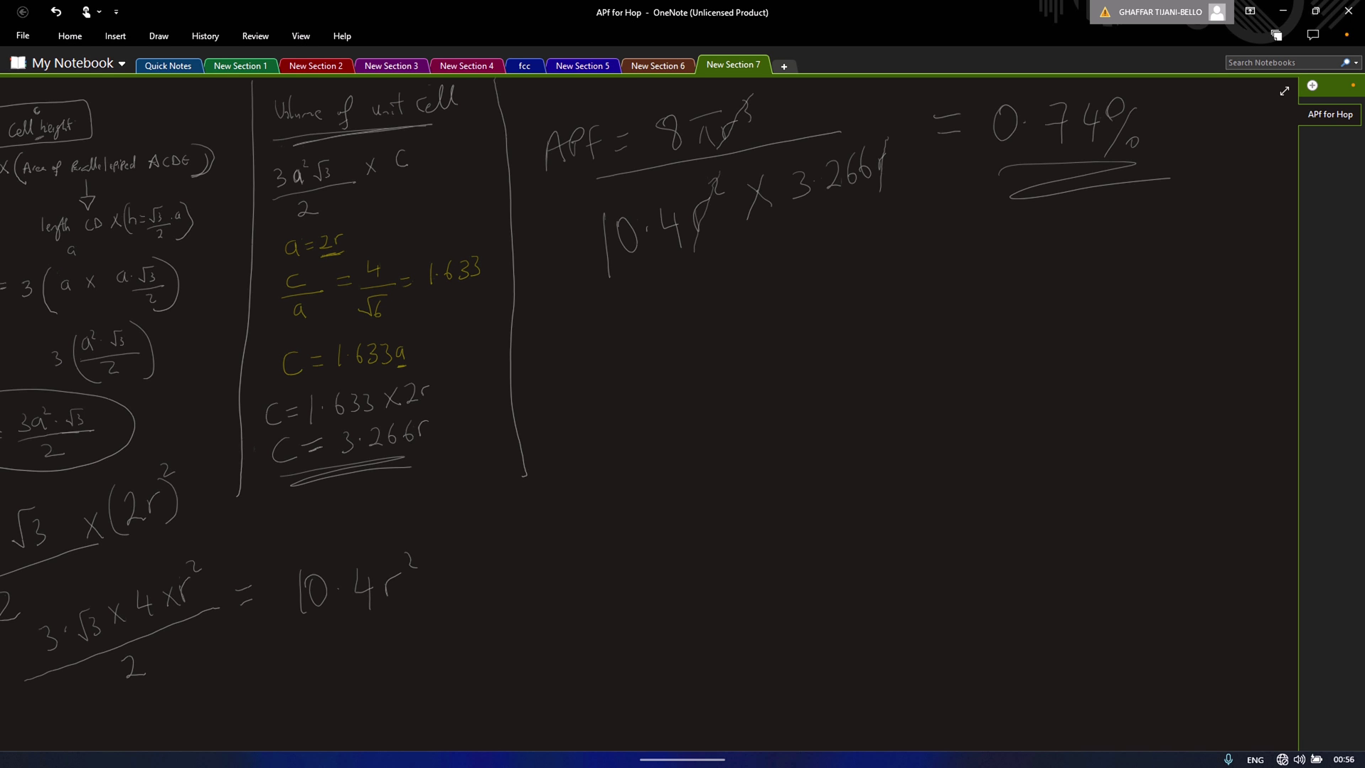
Step: Handwrite the label "HCP" below the underlined 0.74% result
mouse_move(1017, 220)
left_mouse_down()
mouse_move(1017, 265)
mouse_move(1041, 259)
left_mouse_up()
mouse_move(1017, 239)
left_mouse_down()
mouse_move(1042, 238)
mouse_move(1072, 265)
left_mouse_up()
left_click_drag(1071, 219, 1073, 242)
scroll(649, 412, "left", 3)
scroll(649, 412, "down", 1)
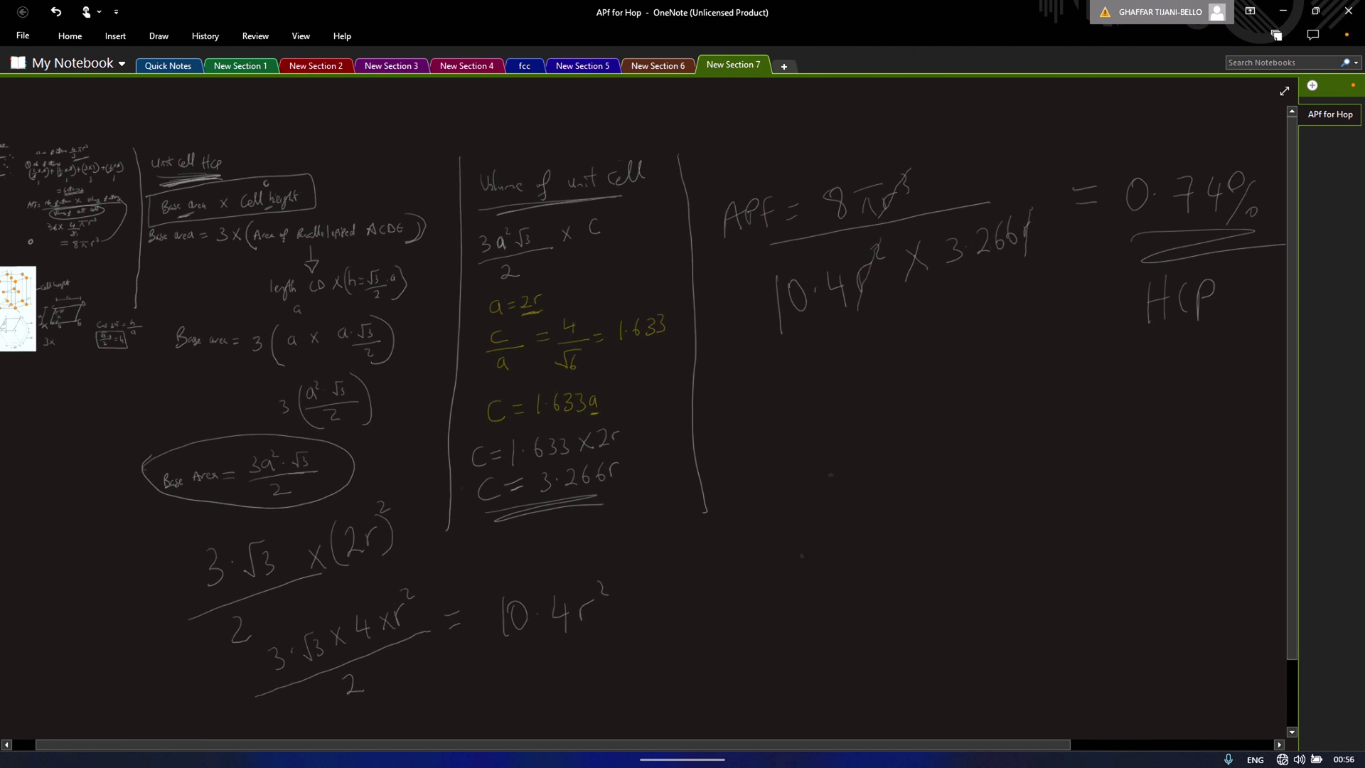
scroll(792, 493, "down", 2)
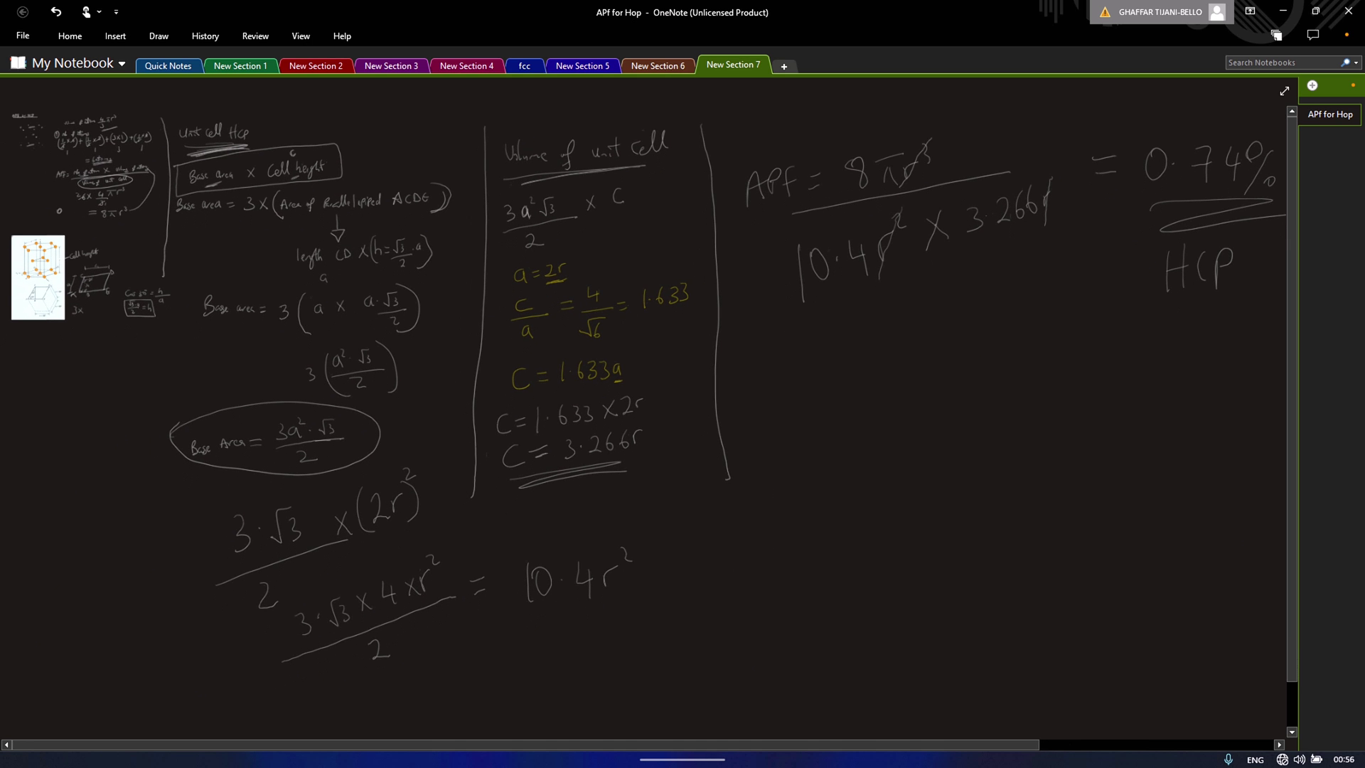
key("super")
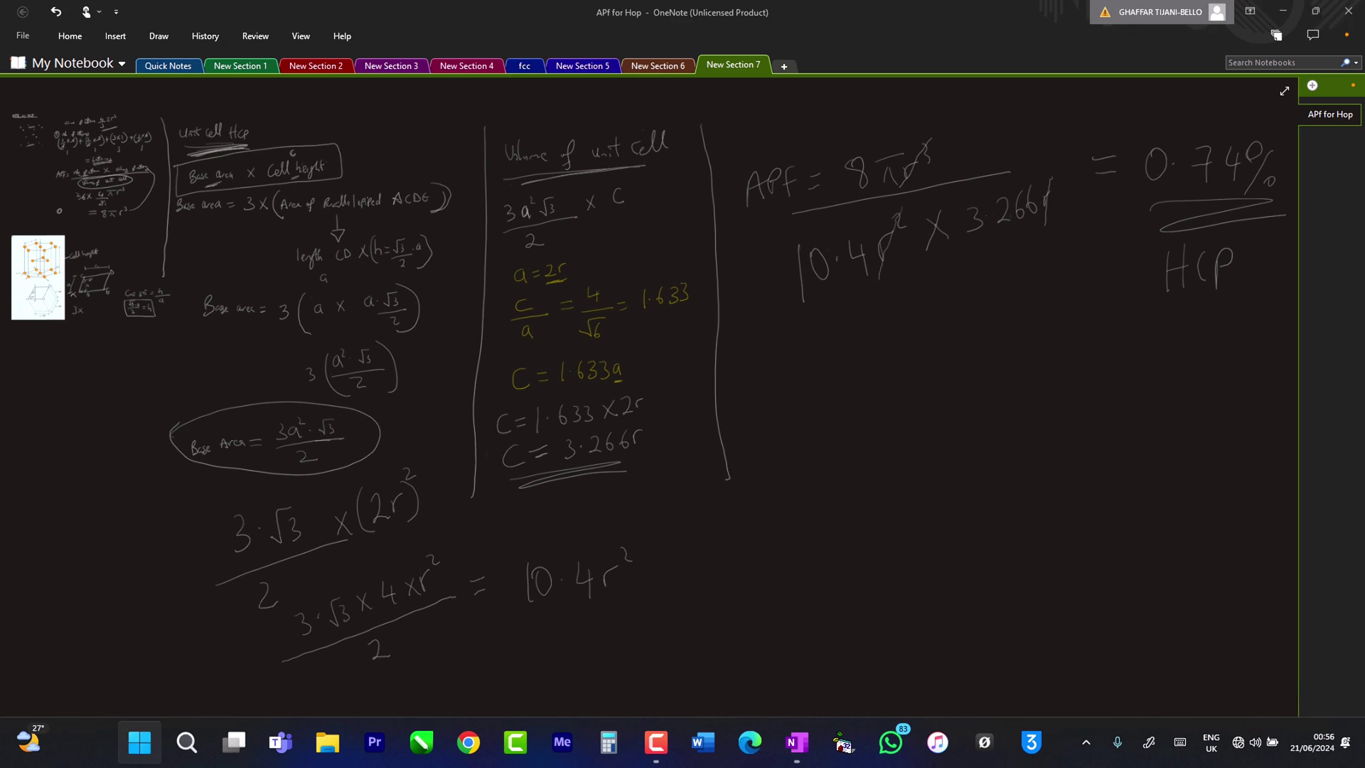